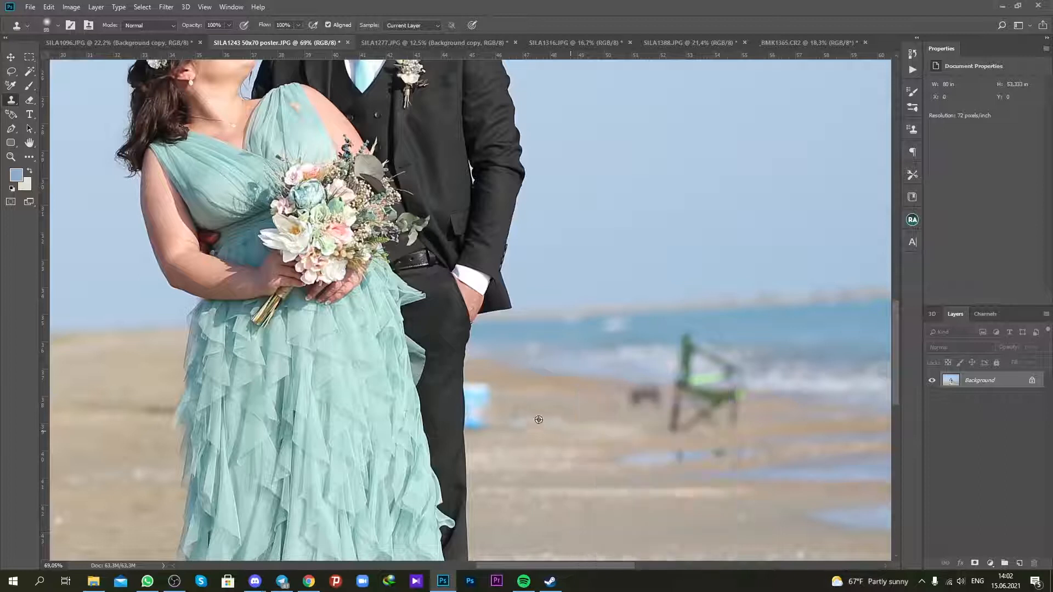
Step: Clone out the small dark object beside the green beach chair and the chair's upper part in front of the sea
left_click_drag(641, 396, 643, 397)
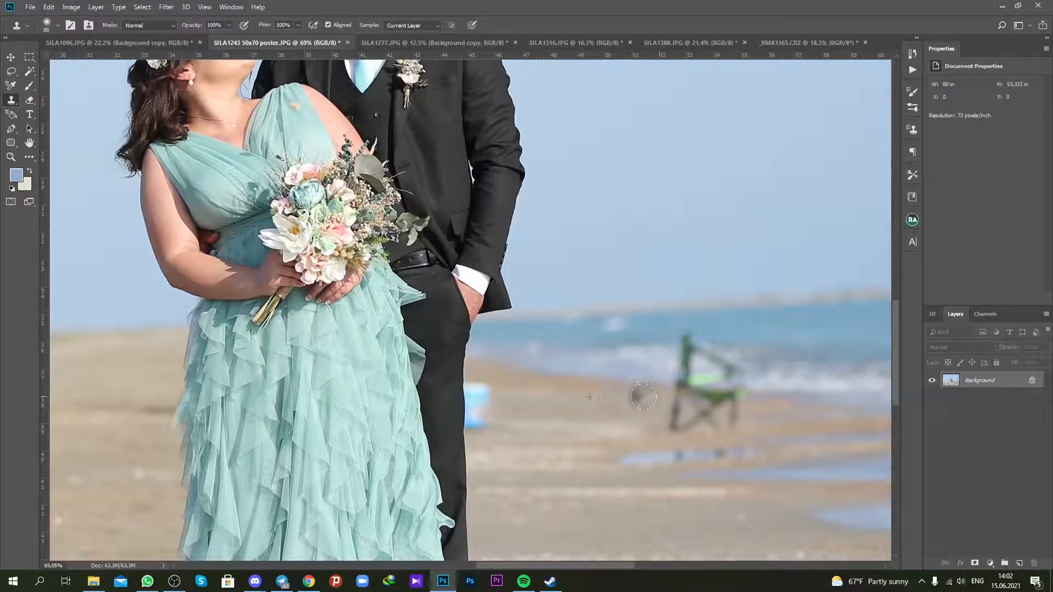
scroll(554, 416, "up", 2)
left_click(688, 363, "alt")
mouse_move(796, 383)
left_mouse_down()
mouse_move(745, 369)
mouse_move(785, 353)
mouse_move(741, 308)
mouse_move(795, 352)
left_mouse_up()
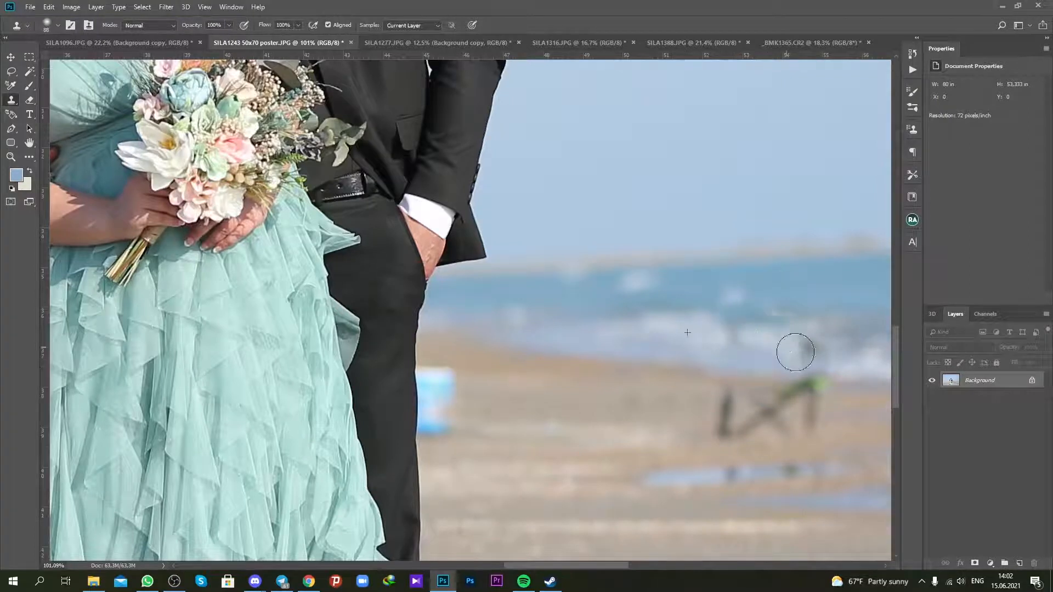
Step: Clone matching shoreline and sand over the chair's remaining seat and legs, and retouch its reflection in the puddle
left_click_drag(797, 300, 531, 300)
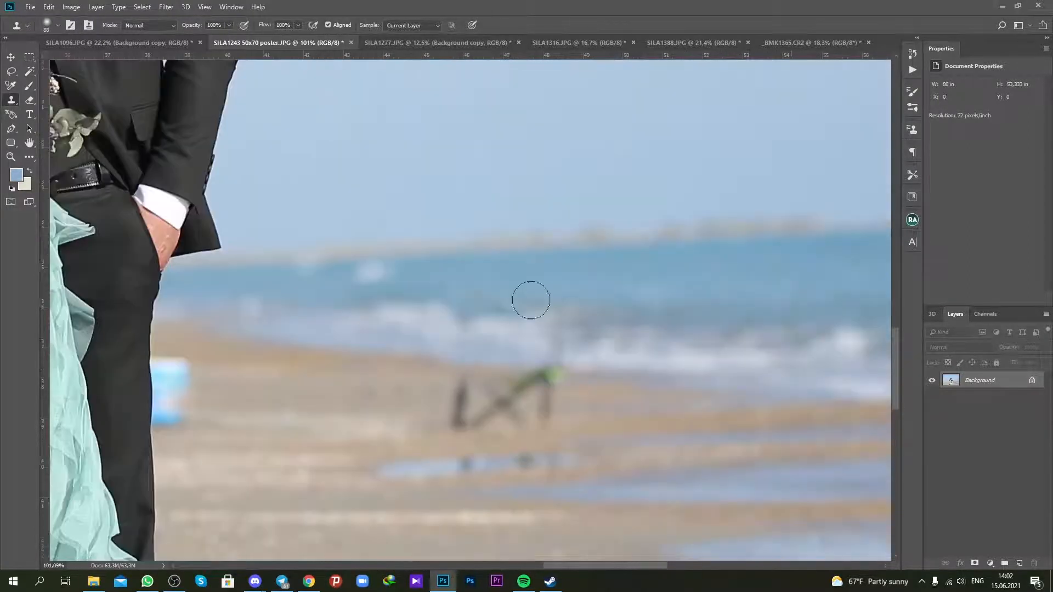
left_click(589, 382, "alt")
mouse_move(524, 377)
left_mouse_down()
mouse_move(567, 378)
mouse_move(556, 355)
left_mouse_up()
left_click(593, 407, "alt")
mouse_move(541, 413)
left_mouse_down()
mouse_move(484, 403)
mouse_move(560, 411)
left_mouse_up()
mouse_move(465, 392)
left_mouse_down()
mouse_move(468, 413)
mouse_move(438, 421)
left_mouse_up()
left_click(371, 412, "alt")
left_click(462, 463)
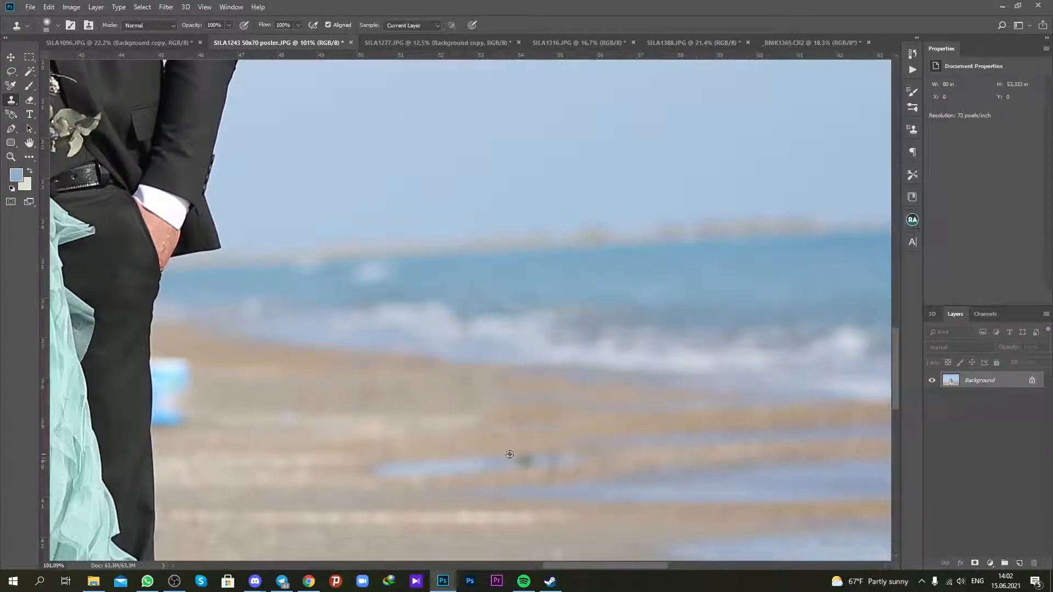
Step: Draw a closed Pen path around the blue object on the beach, following the edge of the groom's trouser leg
scroll(172, 411, "up", 6)
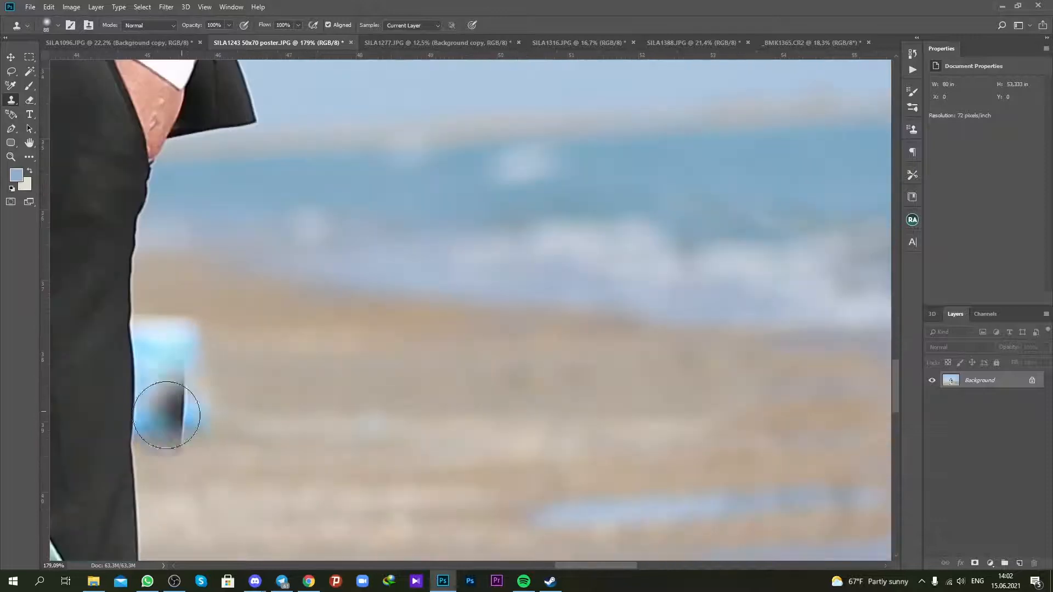
left_click_drag(138, 401, 436, 312)
left_click(11, 129)
left_click_drag(527, 438, 547, 444)
left_click(434, 399)
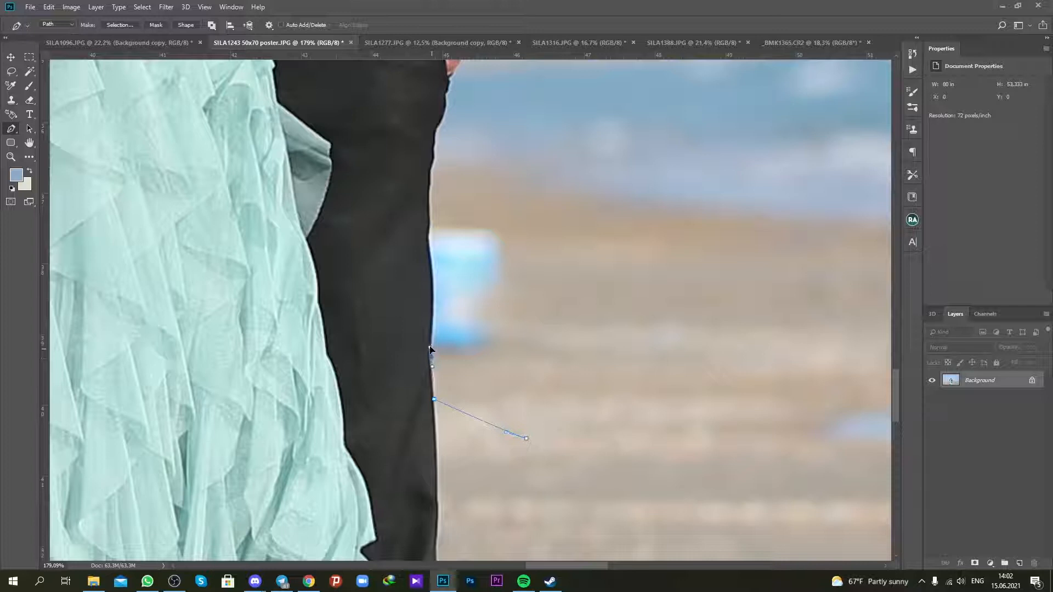
left_click_drag(430, 350, 430, 348)
left_click_drag(752, 313, 750, 382)
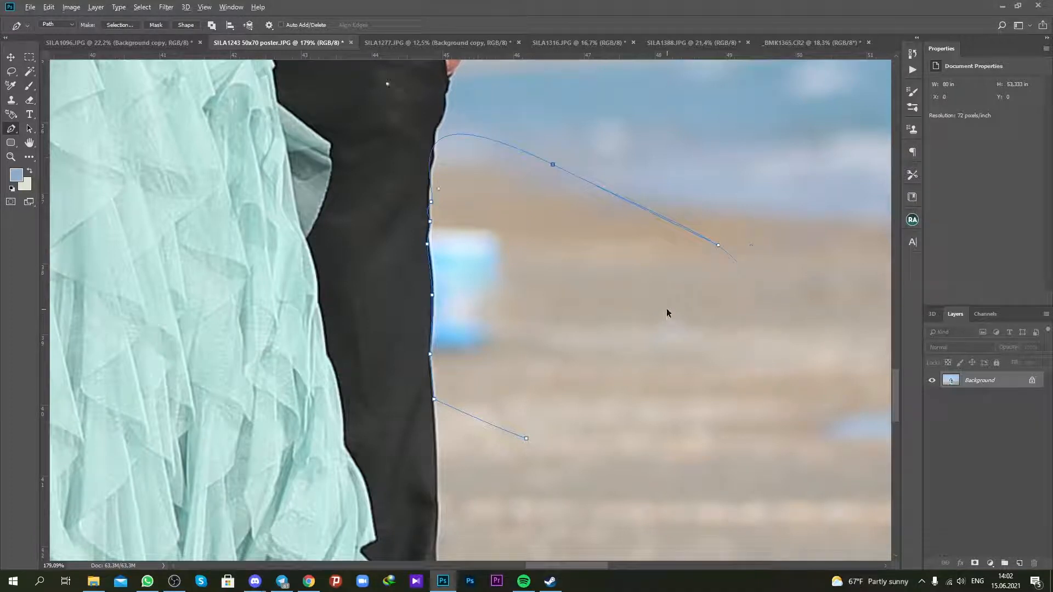
left_click_drag(732, 292, 740, 379)
left_click_drag(715, 431, 662, 464)
left_click(526, 438)
Step: Convert the path into a new selection with a feather radius of 0 pixels
right_click(605, 324)
left_click(625, 369)
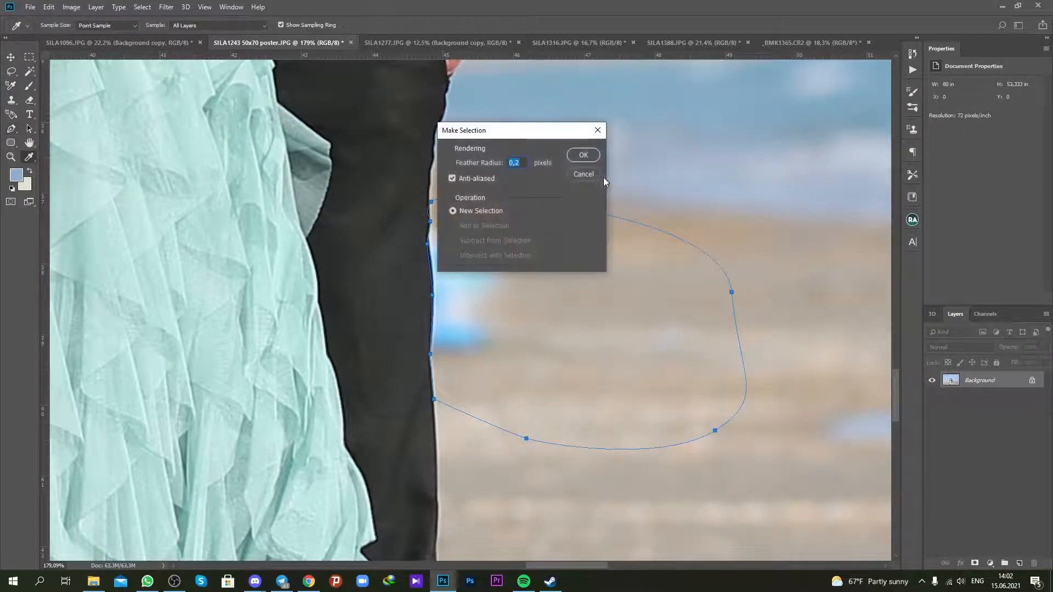
type("0")
left_click(575, 155)
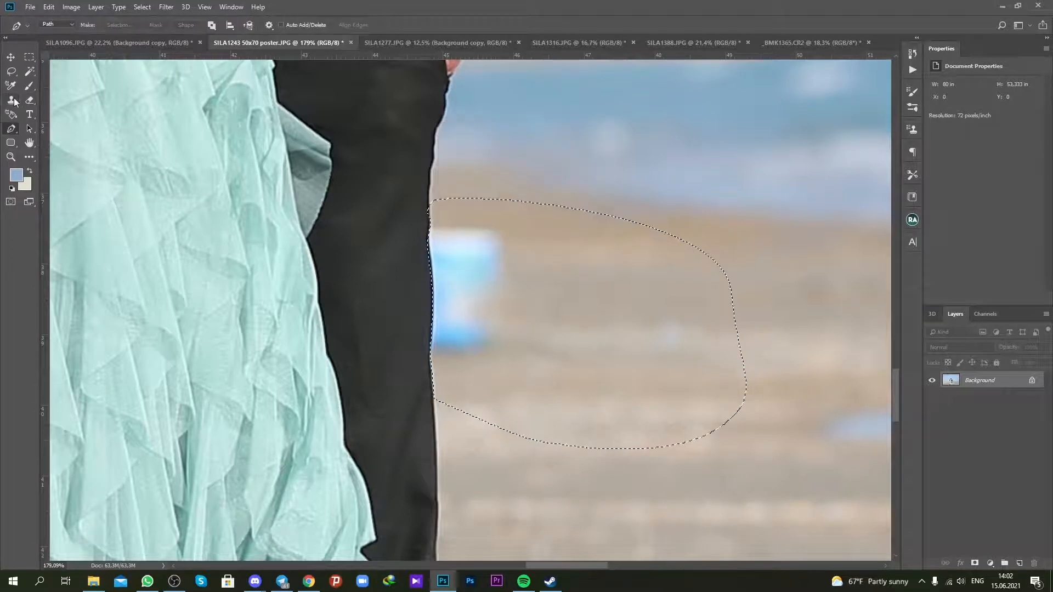
Step: Clone sand over the blue object within the selection, and deselect
key("s")
left_click(538, 249, "alt")
mouse_move(455, 224)
left_mouse_down()
mouse_move(485, 248)
mouse_move(494, 272)
mouse_move(438, 260)
mouse_move(456, 291)
mouse_move(456, 329)
mouse_move(467, 334)
mouse_move(448, 335)
mouse_move(513, 341)
left_mouse_up()
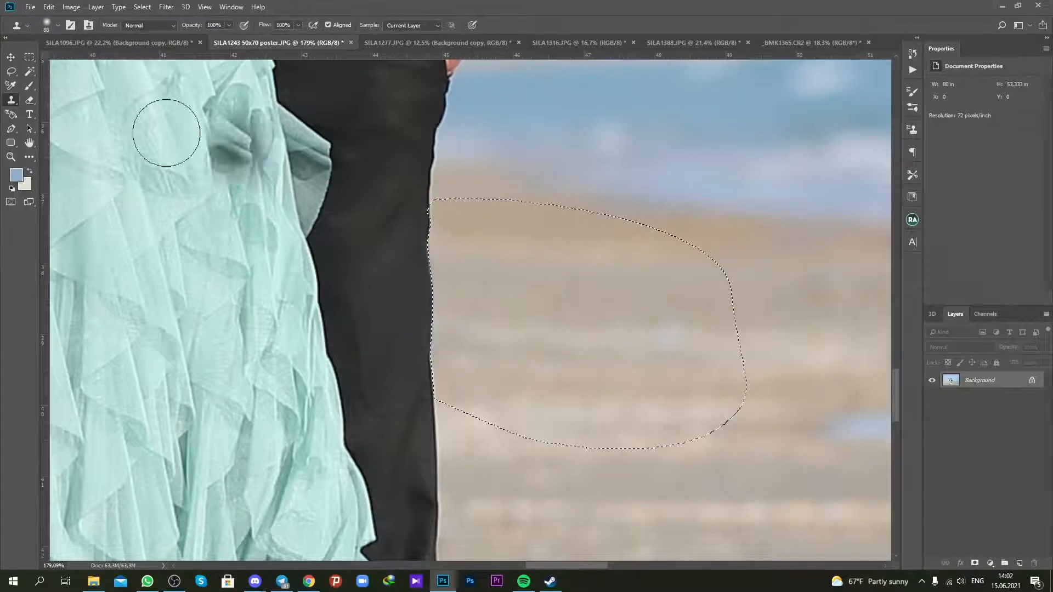
left_click(31, 58)
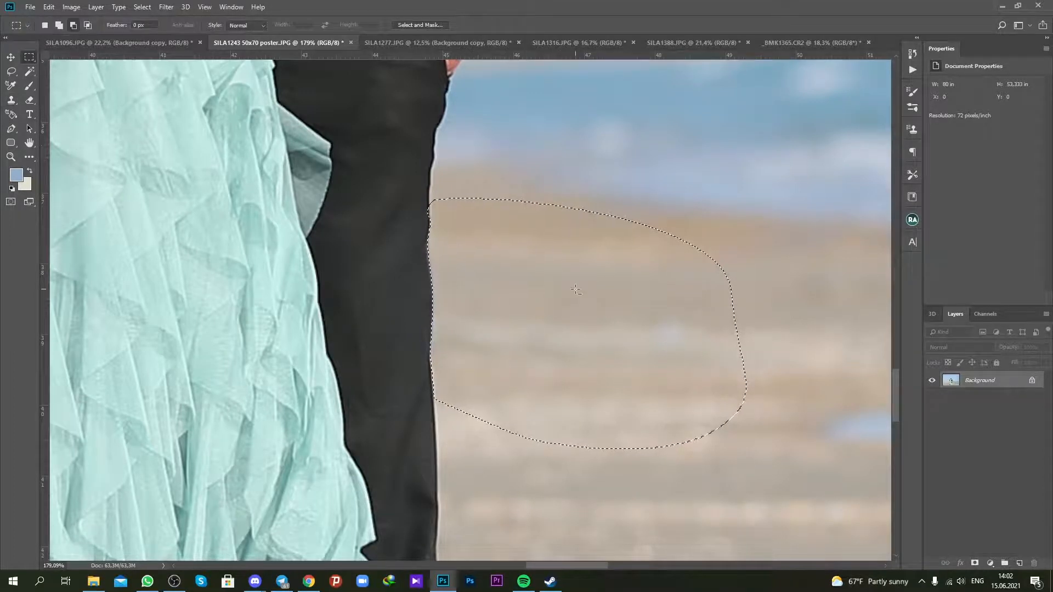
key("ctrl+d")
Step: Place a horizontal guide at the horizon and convert the locked Background into a regular layer
key("ctrl+0")
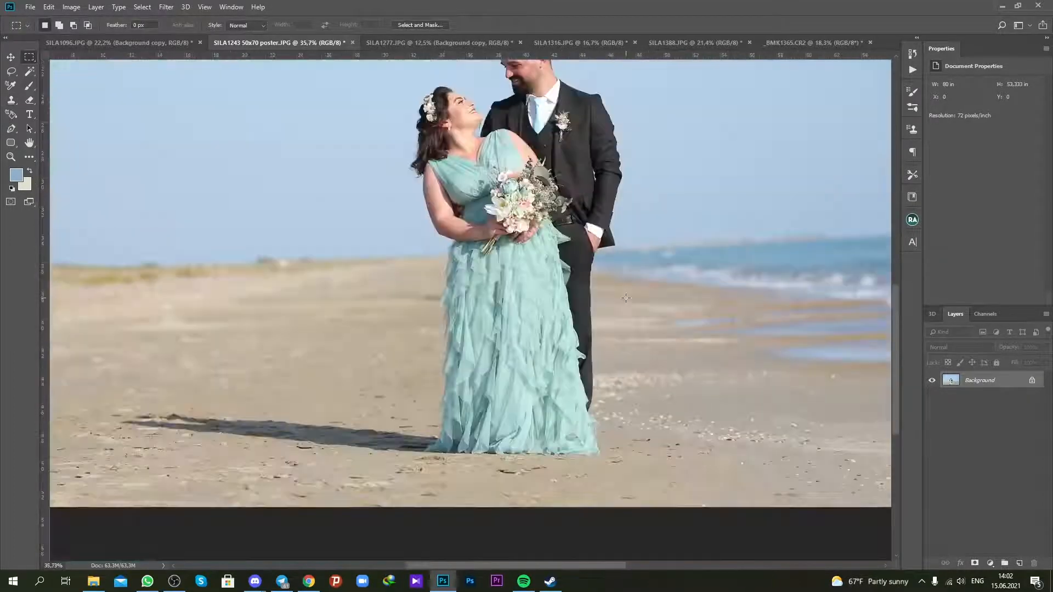
scroll(519, 383, "up", 1)
scroll(496, 397, "down", 1)
key("ctrl+0")
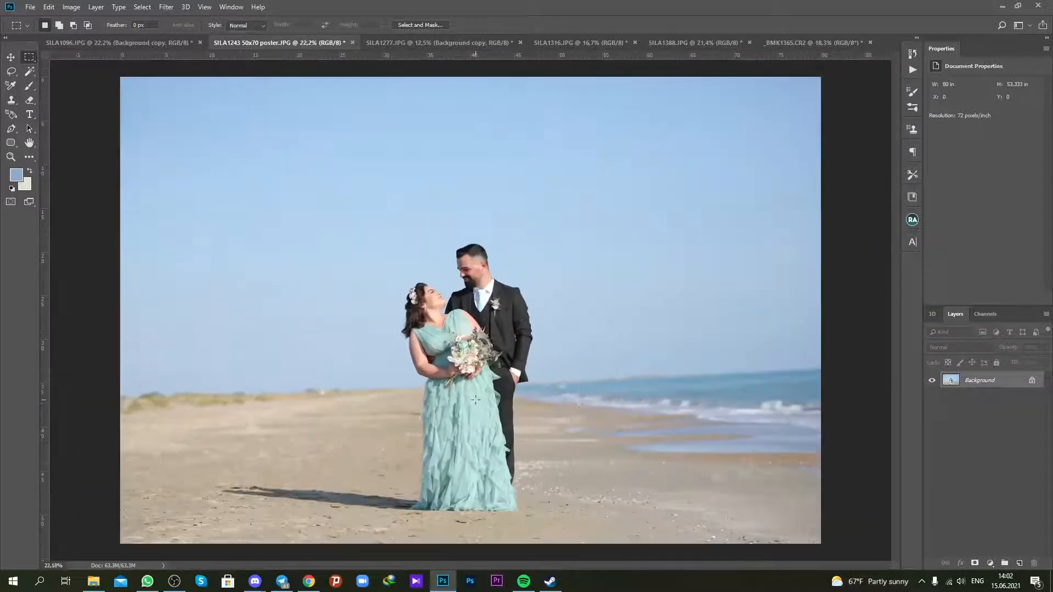
scroll(639, 382, "down", 1)
left_click_drag(474, 54, 509, 369)
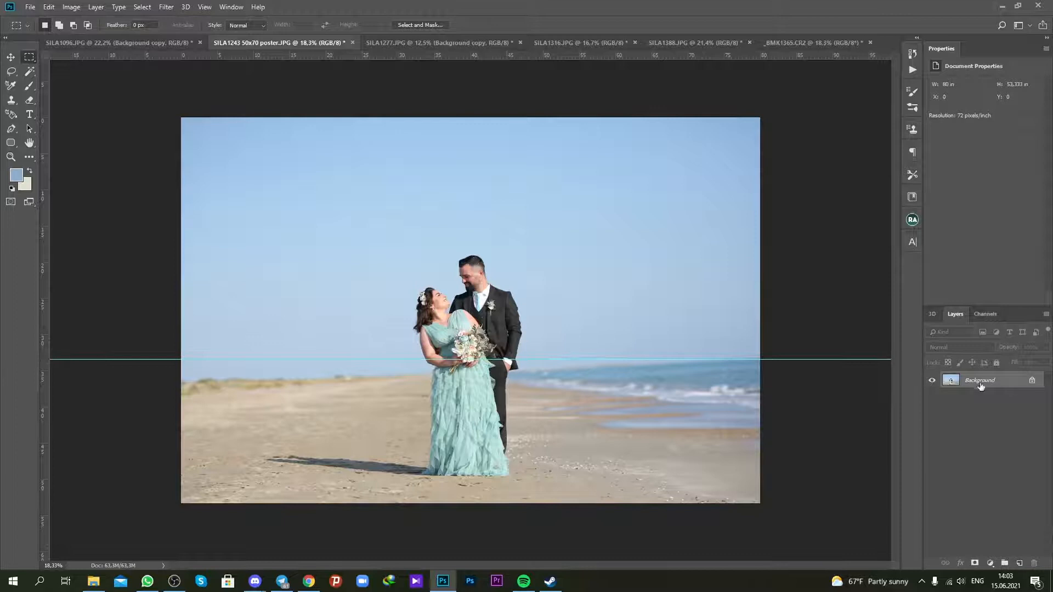
double_click(985, 384)
left_click(620, 173)
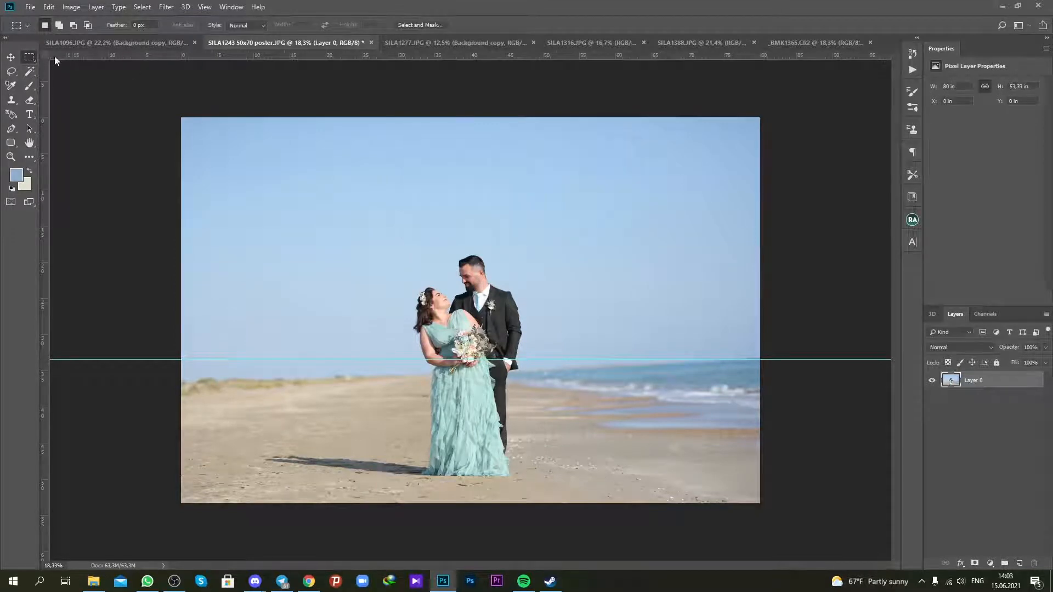
Step: Level the horizon with the guide by rotating the photo layer 2.34° and scaling it to 104.32%, repositioned over the canvas
left_click(9, 57)
left_click_drag(761, 117, 801, 143)
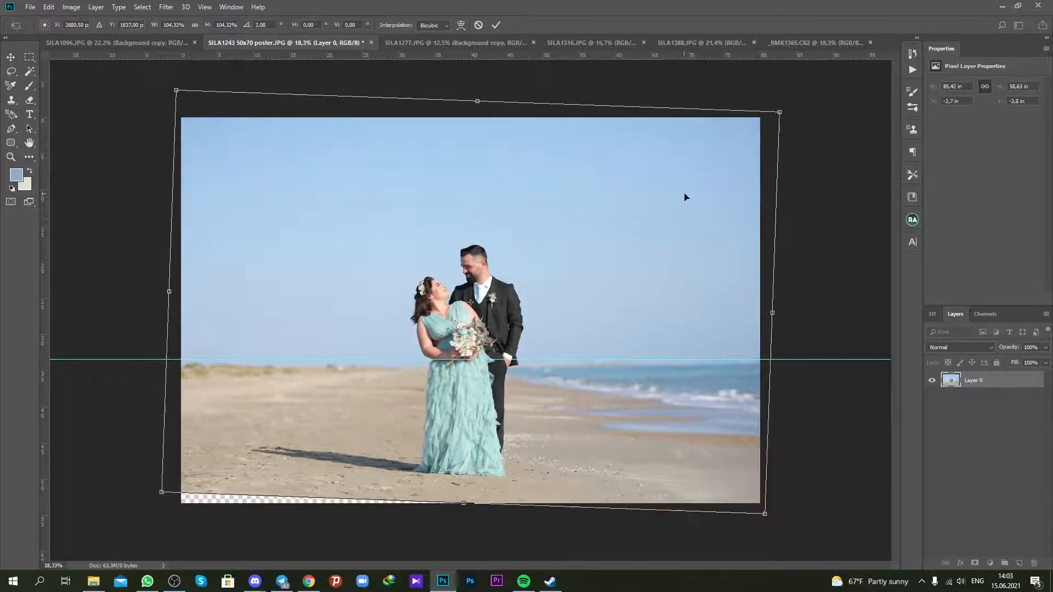
left_click_drag(685, 197, 687, 189)
left_click_drag(812, 205, 813, 207)
left_click_drag(651, 229, 600, 246)
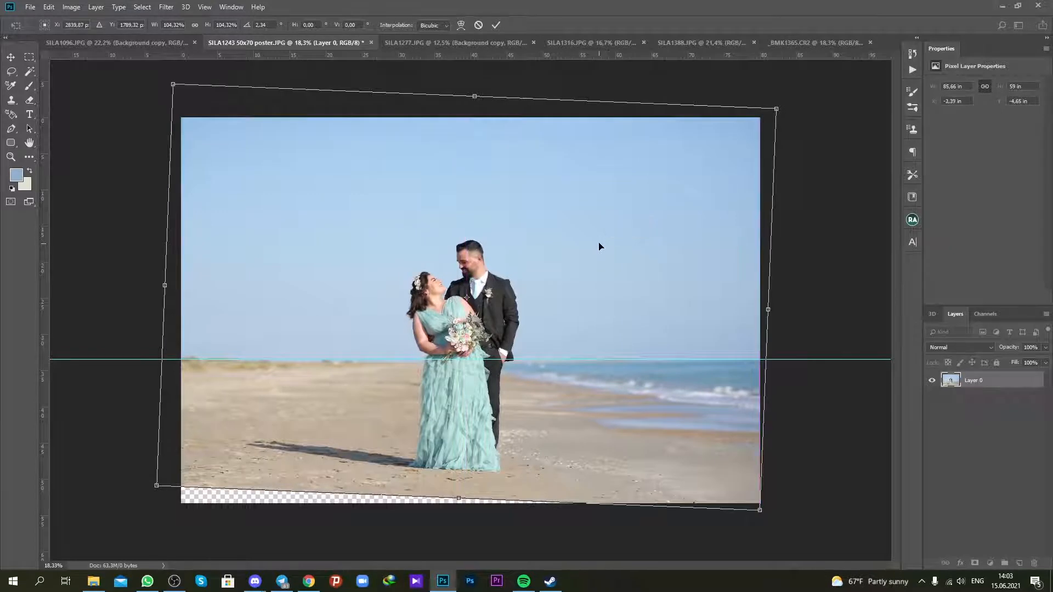
key("Return")
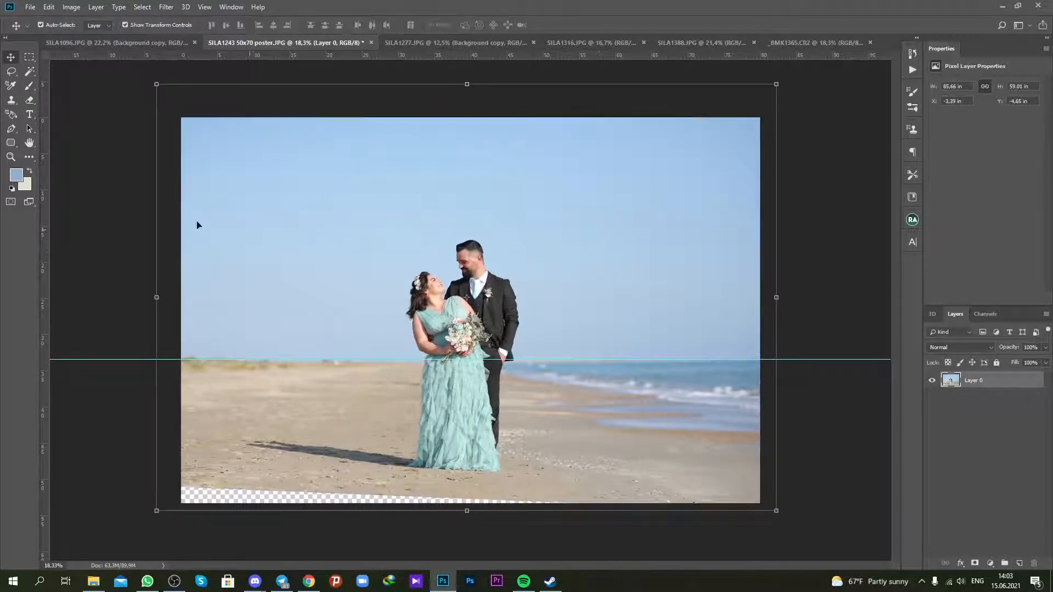
Step: Fill the transparent strip along the photo's lower edge with sand using the Clone Stamp
key("s")
right_click(372, 477)
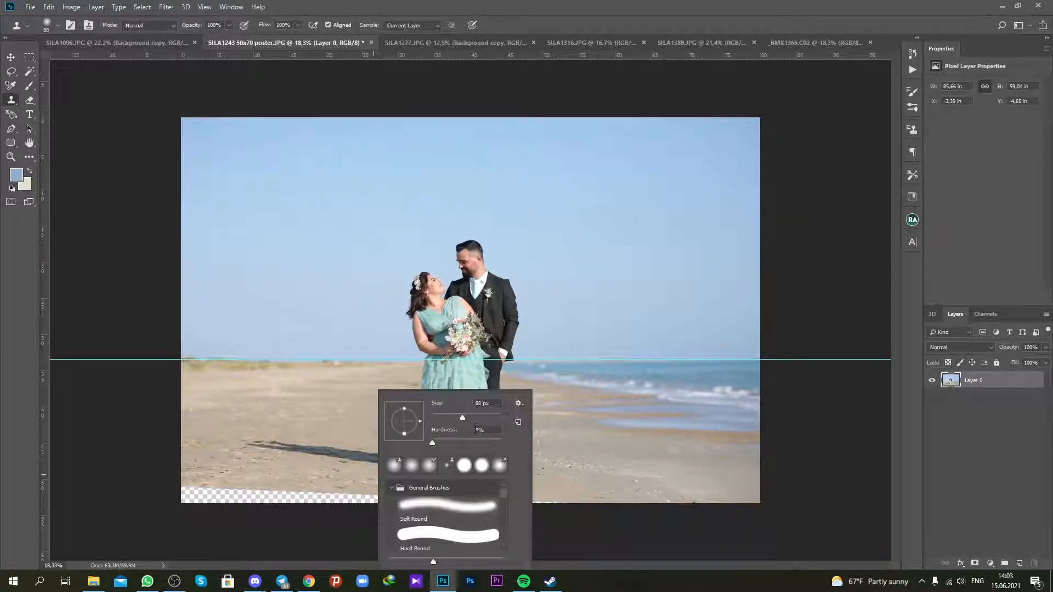
left_click(319, 474, "alt")
mouse_move(329, 491)
left_mouse_down()
mouse_move(253, 493)
mouse_move(439, 499)
left_mouse_up()
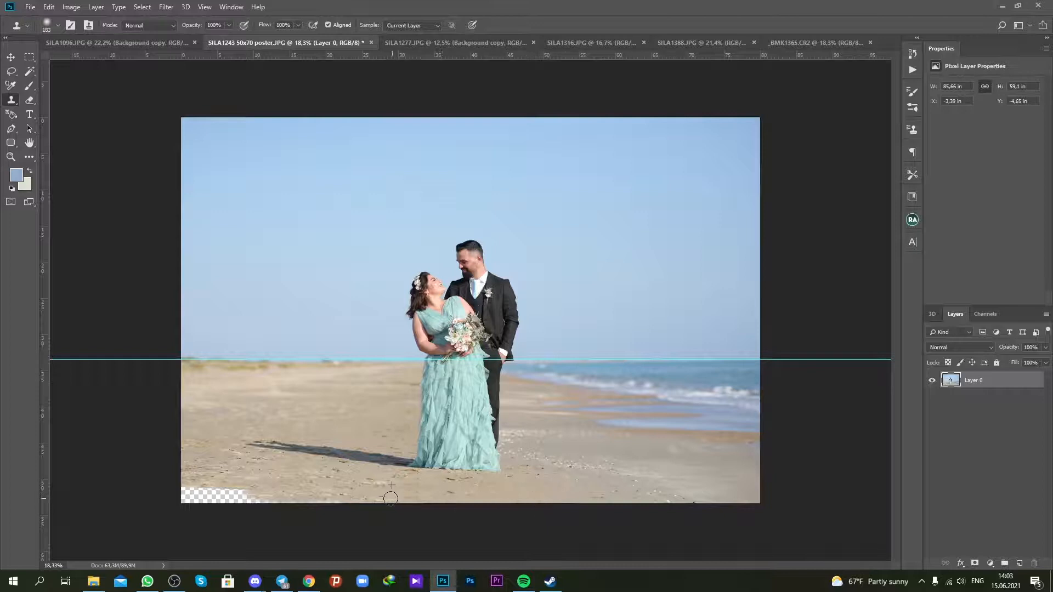
mouse_move(297, 494)
left_mouse_down()
mouse_move(248, 504)
mouse_move(348, 504)
mouse_move(203, 484)
left_mouse_up()
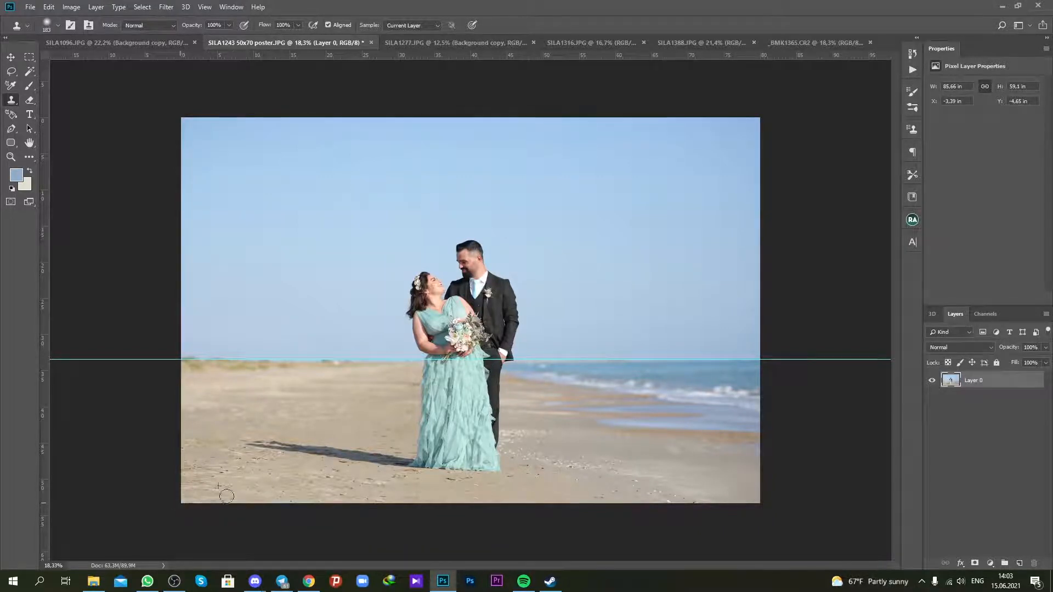
Step: Remove the horizon guide and flatten the image
key("ctrl+minus")
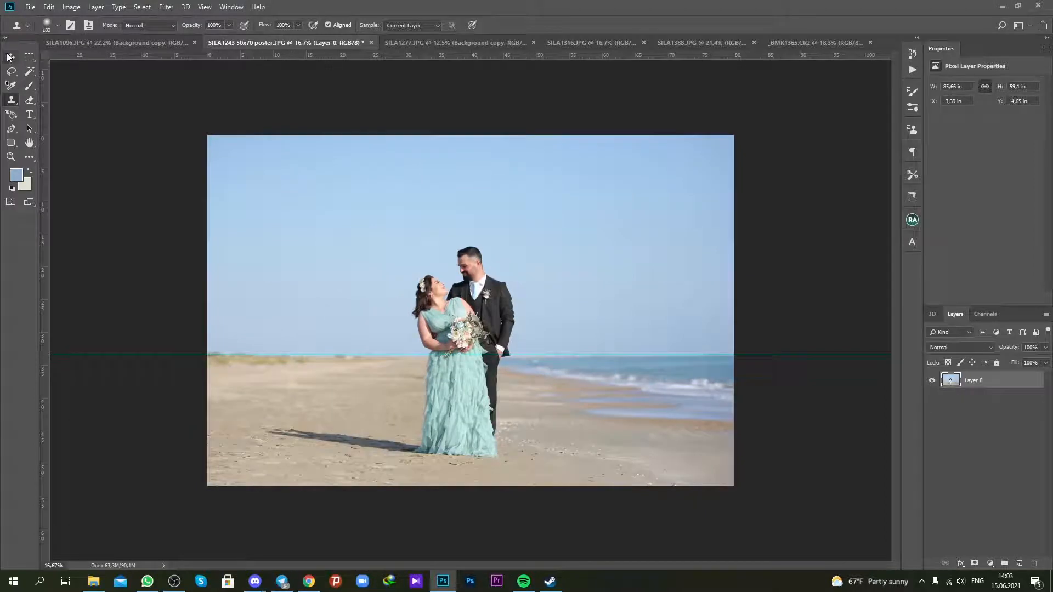
left_click(10, 57)
left_click_drag(552, 355, 541, 10)
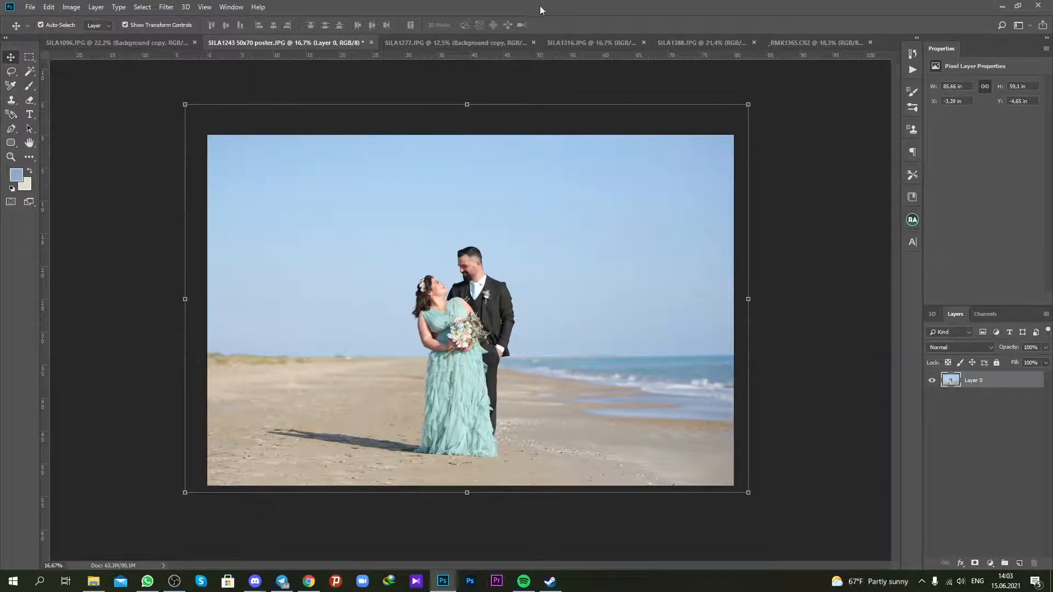
left_click(110, 226)
scroll(331, 243, "up", 2)
left_click(98, 7)
left_click(115, 425)
Step: Duplicate the Background layer and open the copy in the Camera Raw Filter
right_click(979, 382)
left_click(985, 403)
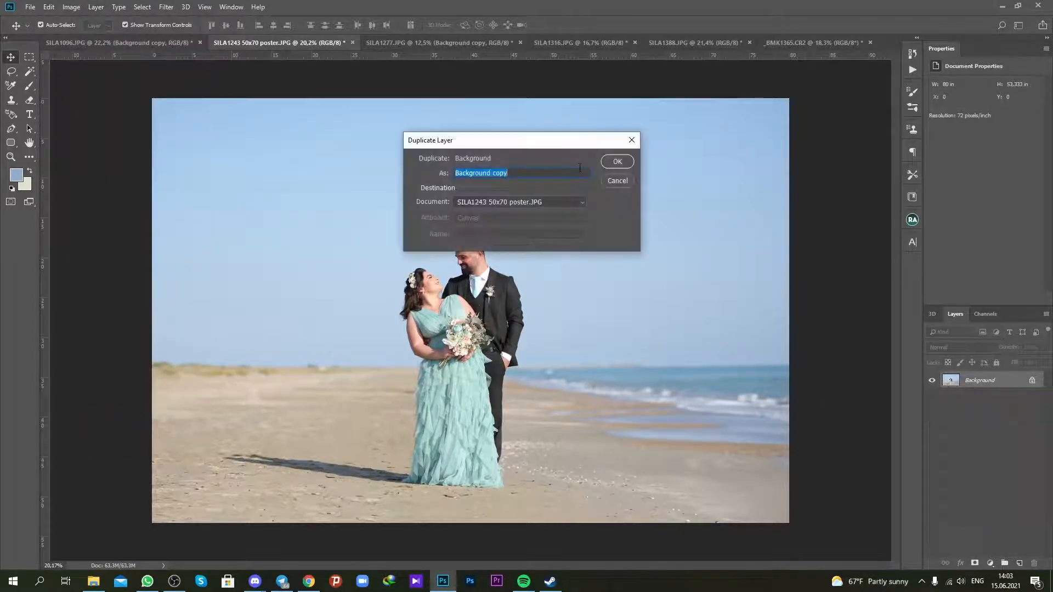
left_click(630, 160)
left_click(166, 7)
left_click(202, 73)
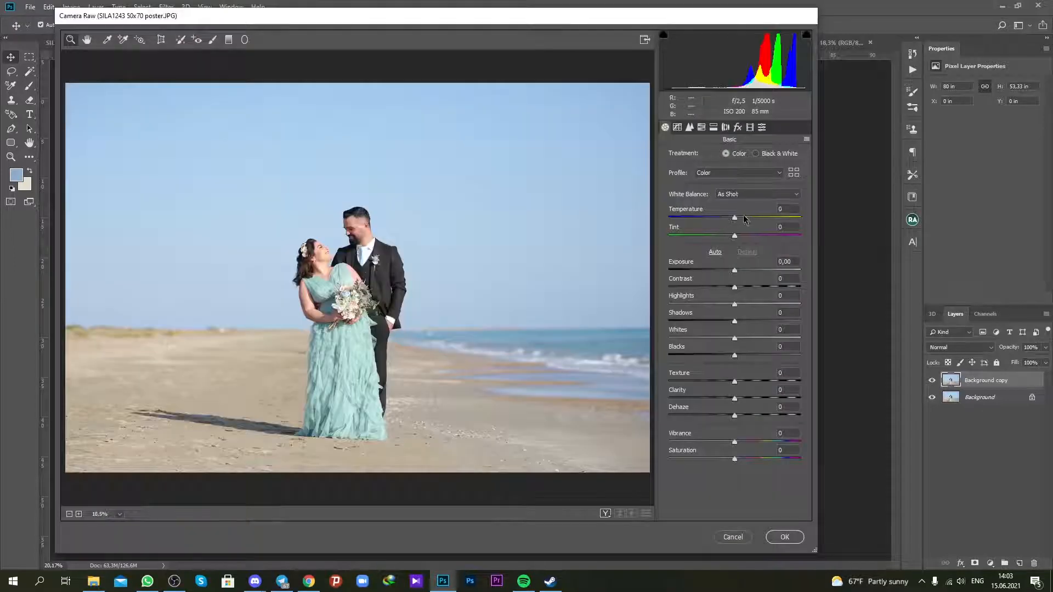
Step: Set the Temperature to +17, Highlights to -27 and Exposure to -0.35
left_click_drag(743, 218, 746, 218)
left_click_drag(734, 304, 663, 308)
left_click(716, 304)
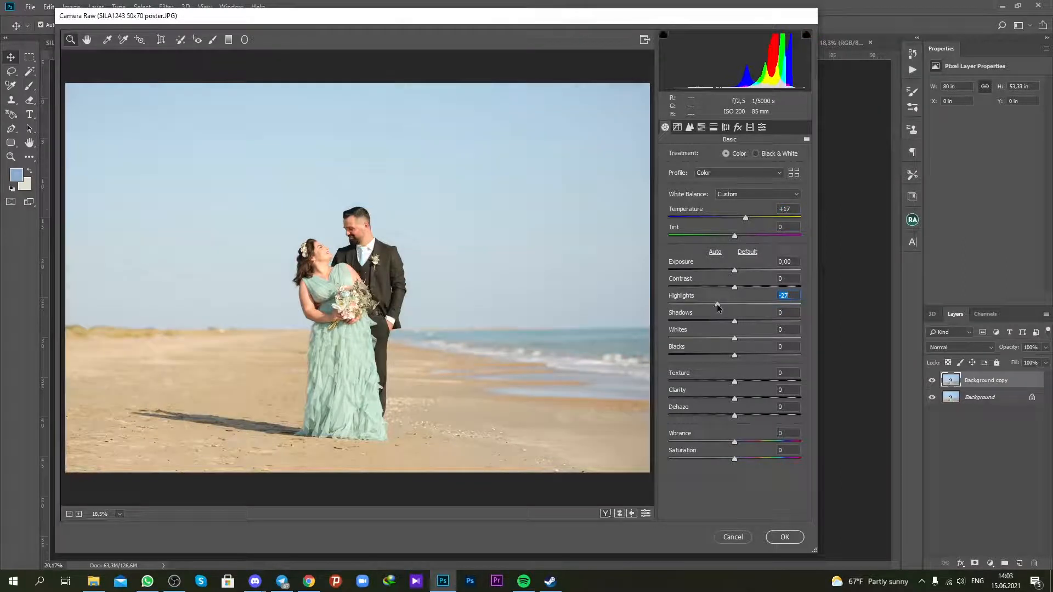
left_click(729, 271)
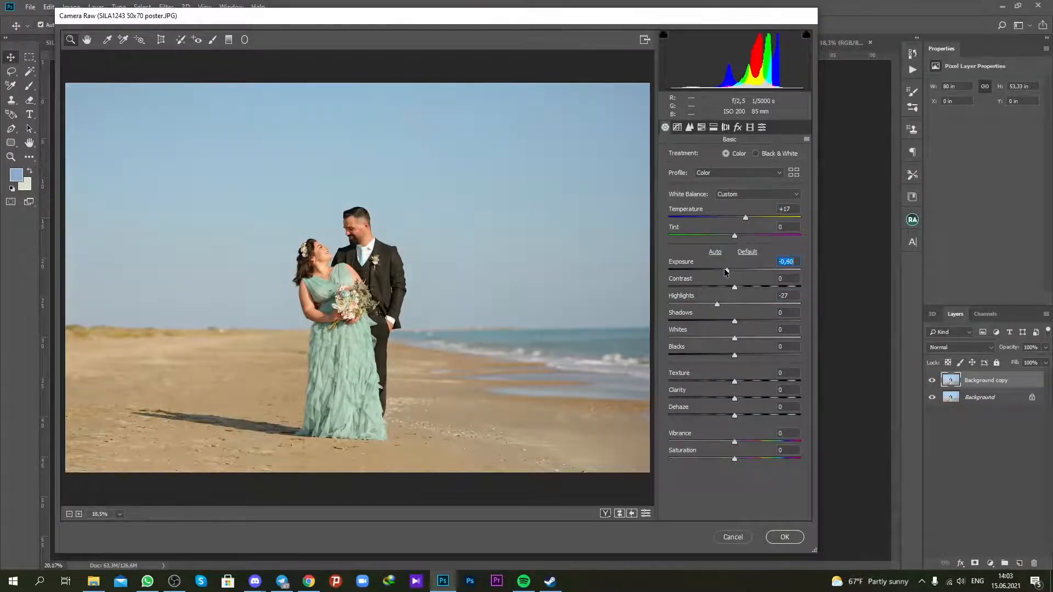
left_click(730, 270)
Step: Warm the photo further with Tint +16 and Temperature +26
left_click(738, 235)
left_click_drag(738, 234, 748, 235)
left_click(752, 217)
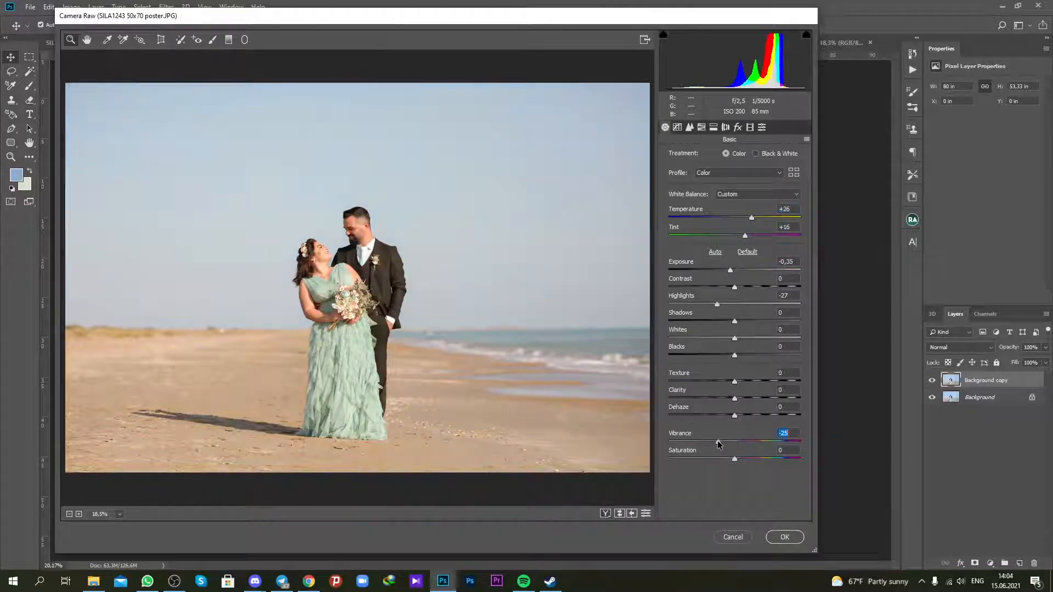
Step: Soften the photo with Vibrance -14, Clarity -16, Dehaze +4 and Texture +3
left_click_drag(717, 440, 725, 441)
left_click(723, 396)
left_click_drag(735, 415, 733, 384)
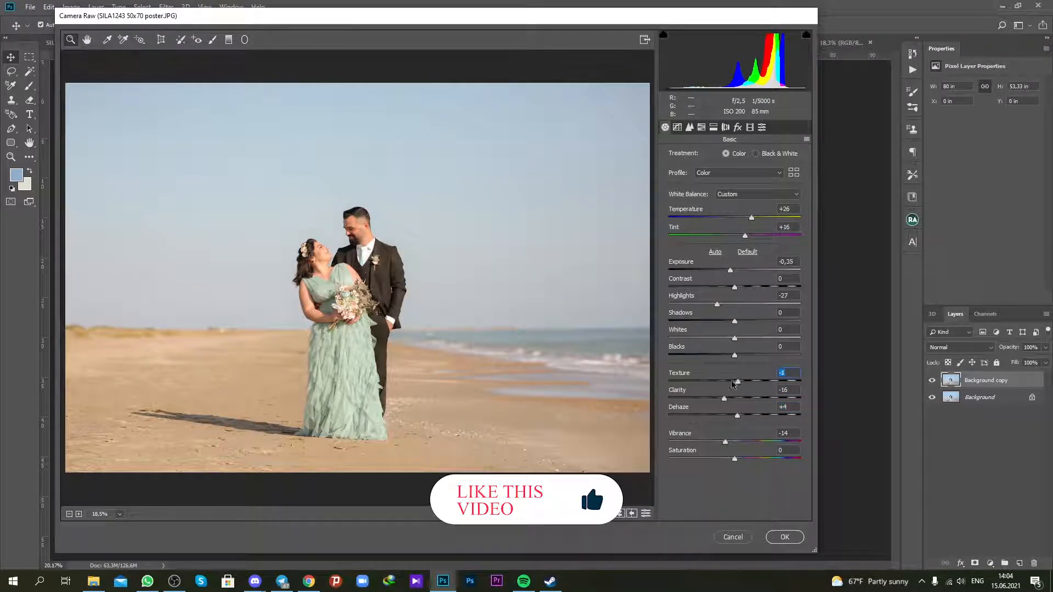
Step: Set Whites to -14, Shadows to +6 and Tint to +20, and apply the Camera Raw adjustments
mouse_move(734, 338)
left_mouse_down()
mouse_move(711, 338)
mouse_move(725, 340)
mouse_move(735, 321)
mouse_move(675, 322)
mouse_move(738, 321)
left_mouse_up()
left_click_drag(747, 237, 749, 238)
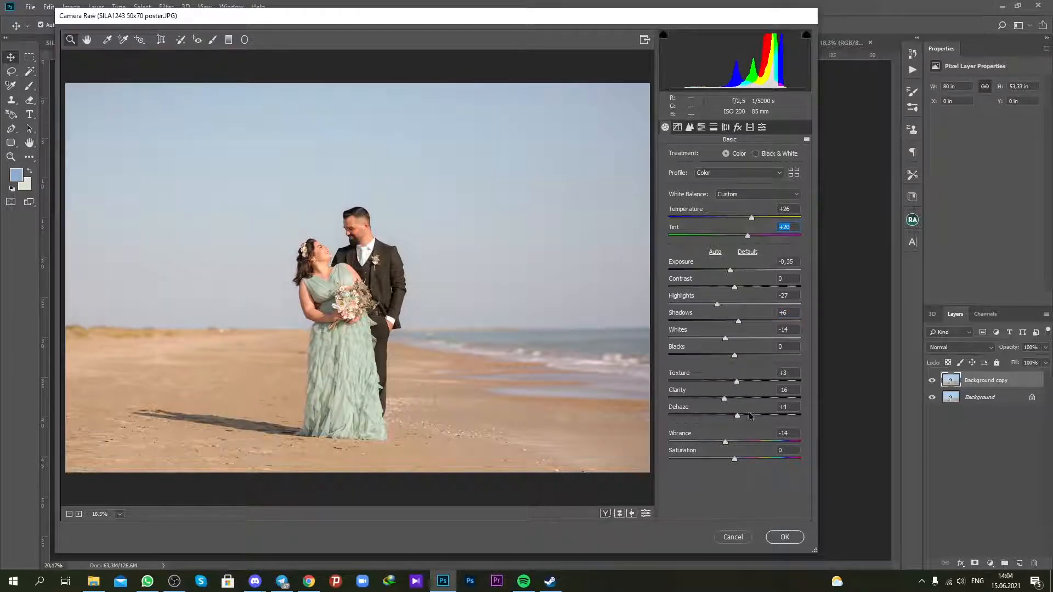
left_click(785, 537)
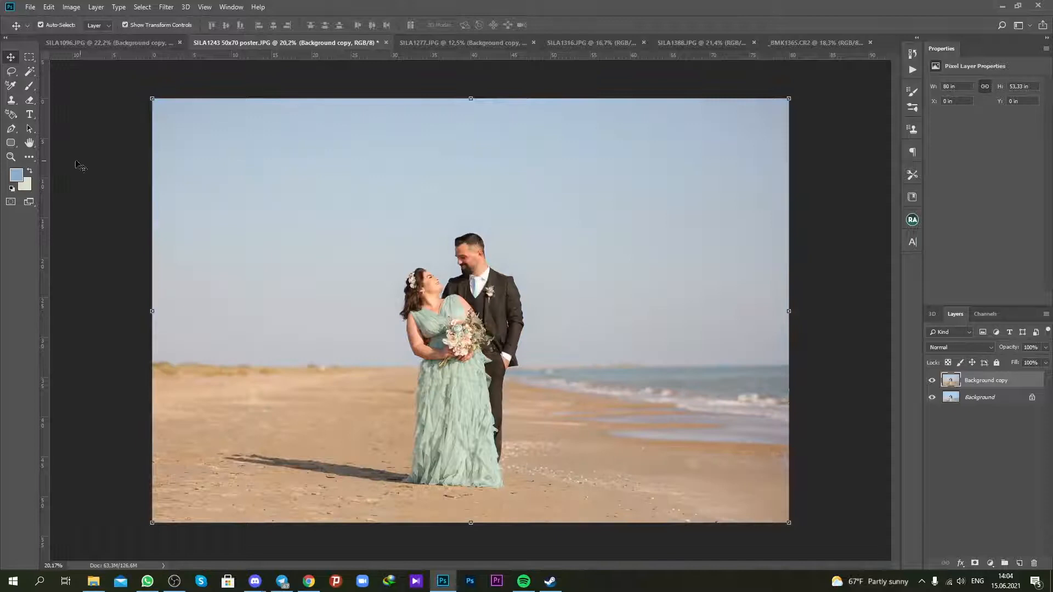
Step: Add a Photo Filter adjustment layer above the Background copy
left_click(11, 157)
left_click(532, 308, "alt")
left_click(532, 309)
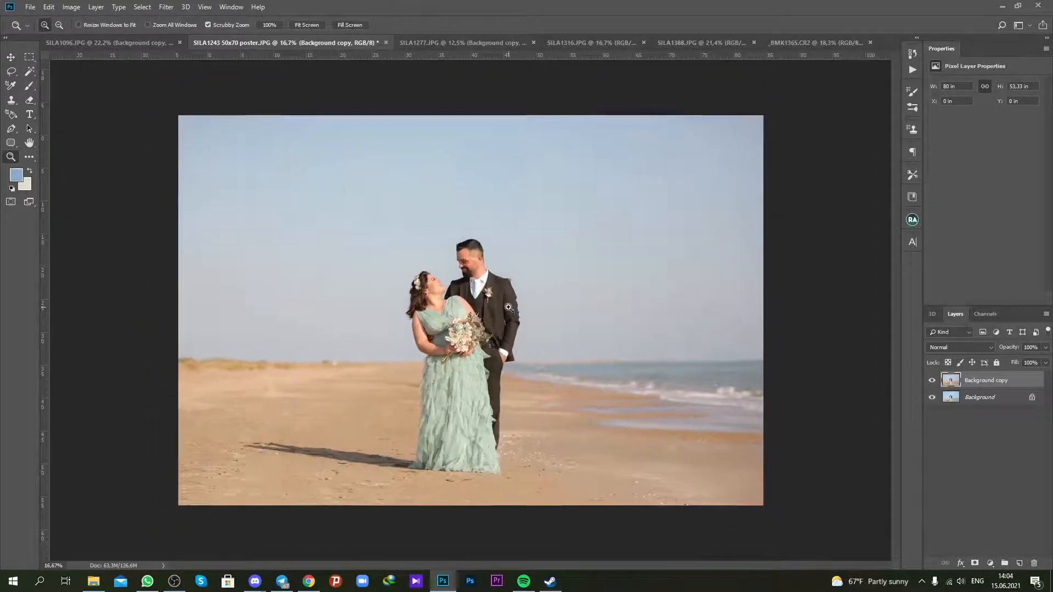
left_click(991, 563)
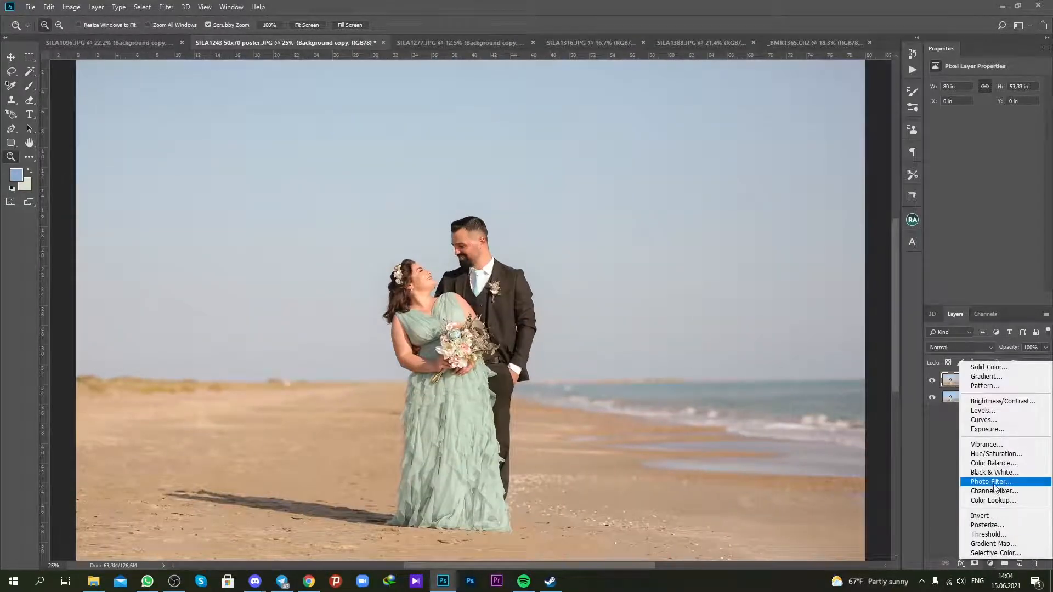
left_click(985, 491)
Step: Set the Photo Filter colour to light blue #3ebaf4 and compare the photo with and without the filter
left_click(965, 100)
left_click(856, 357)
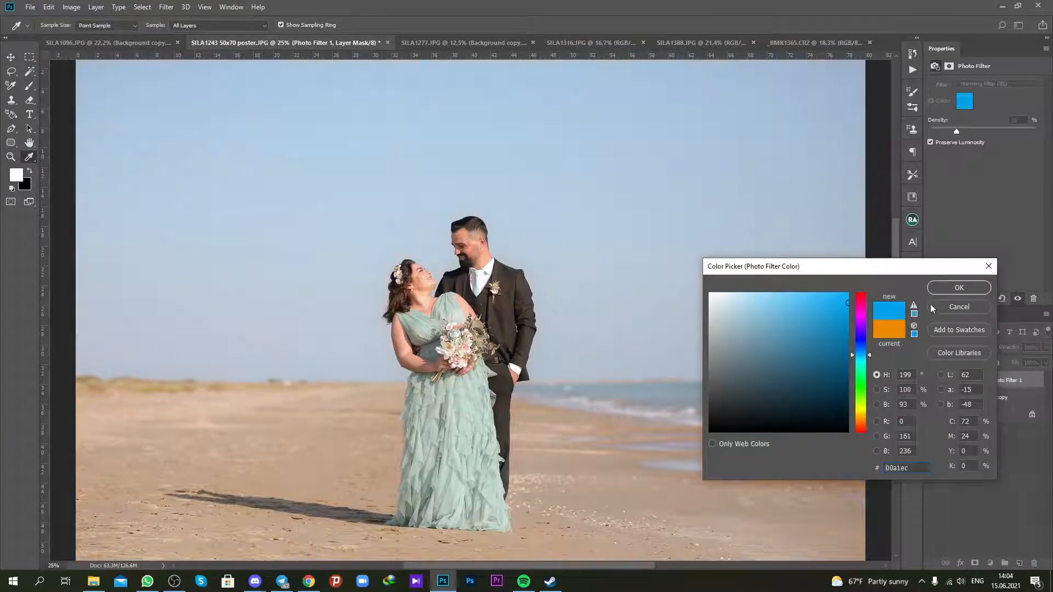
left_click(816, 344)
left_click(813, 298)
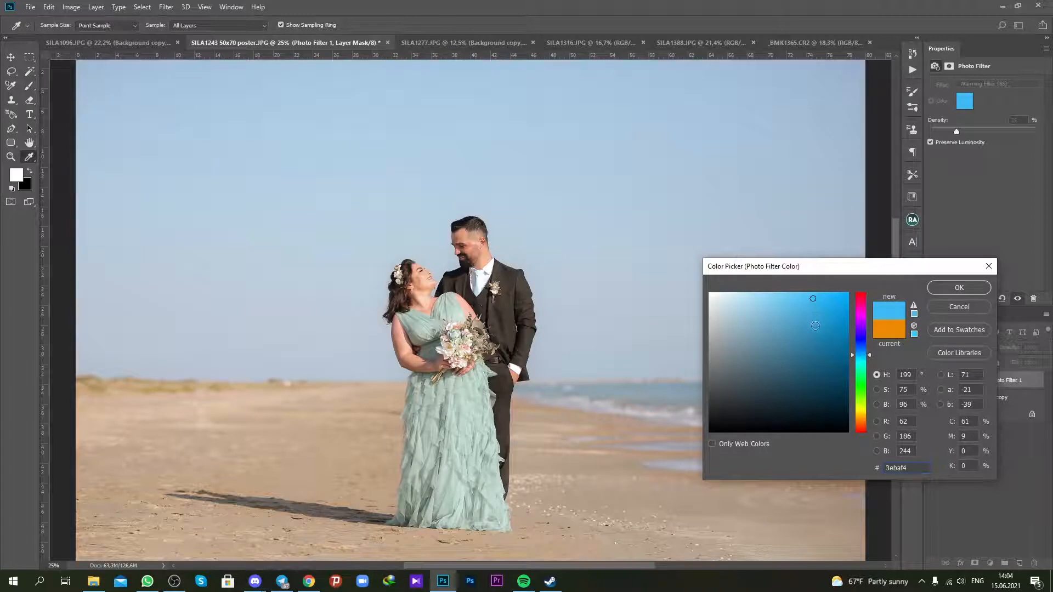
left_click(959, 288)
key("z")
key("ctrl+0")
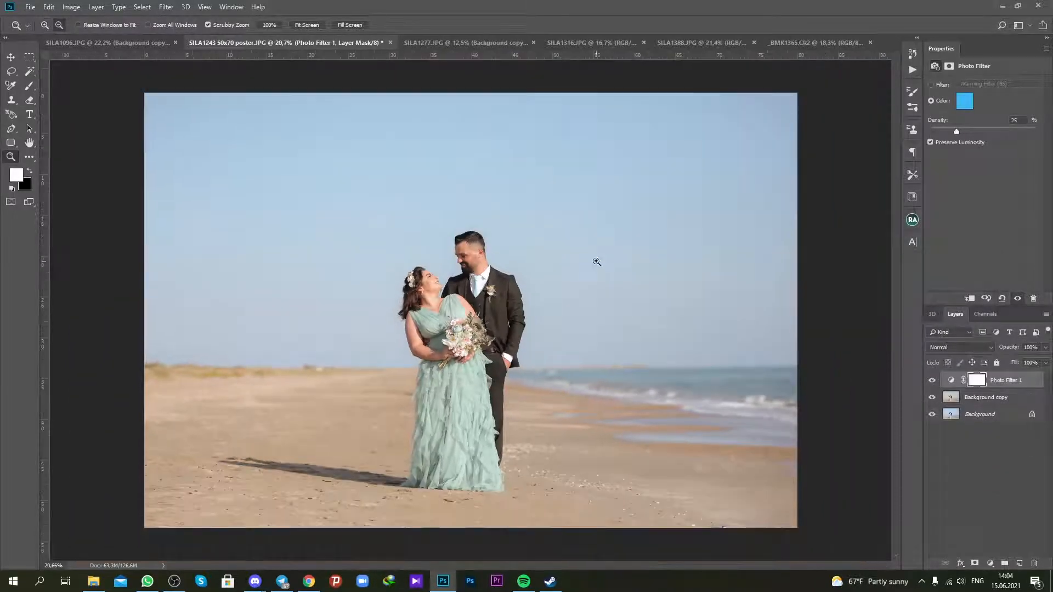
left_click(932, 381)
left_click(932, 380)
left_click(497, 289)
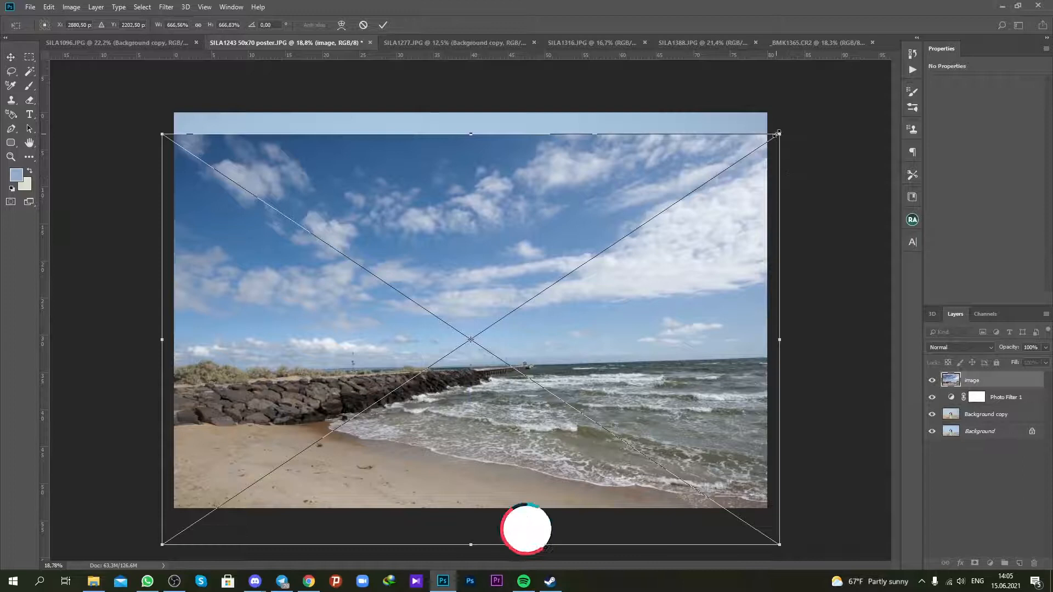
Step: Enlarge the placed cloudy beach image to cover the photo, and hide its layer
left_click_drag(778, 133, 805, 112)
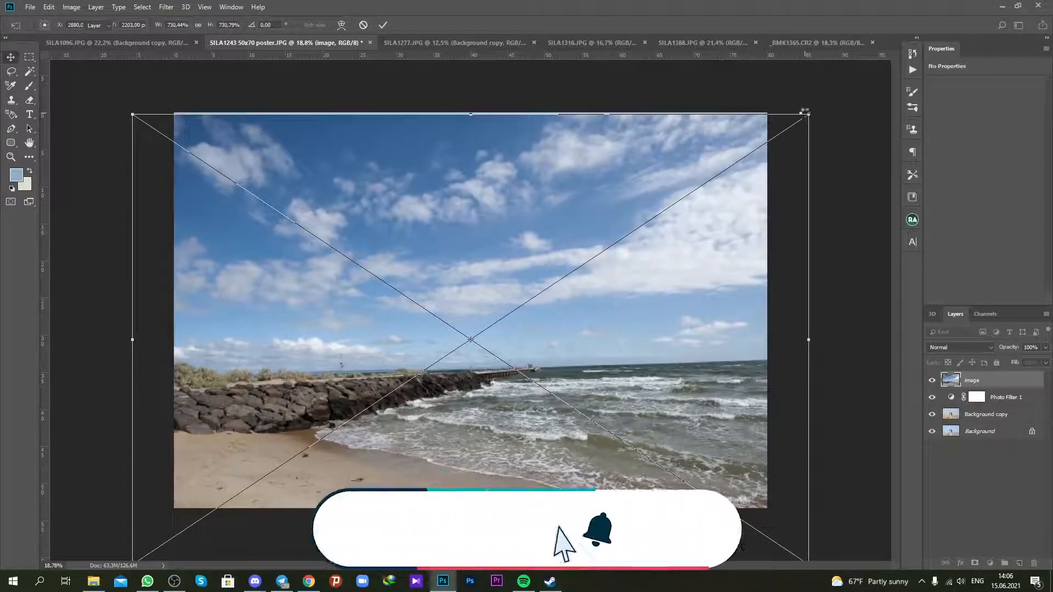
key("Return")
left_click(931, 380)
Step: Select the whole sky on the Background copy layer with the Magic Wand, adding areas at tolerance 10
left_click(957, 415)
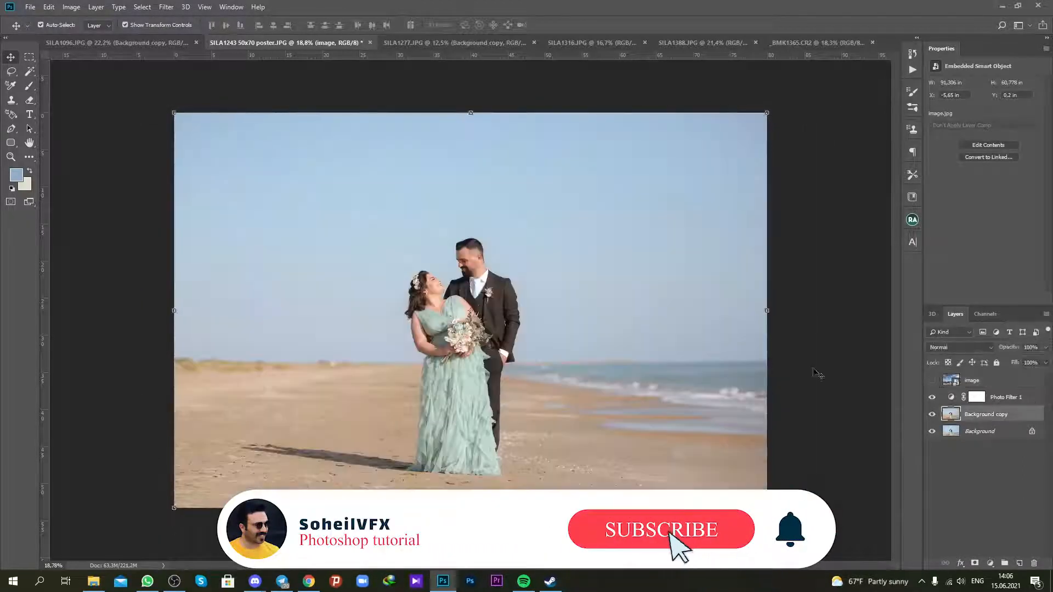
key("w")
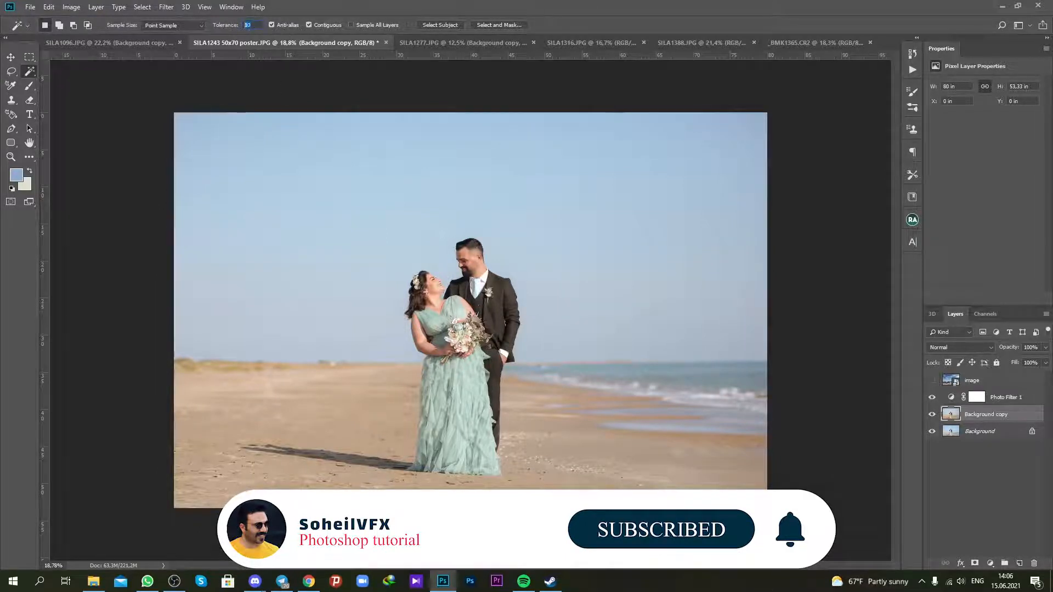
left_click(327, 245)
left_click(376, 286)
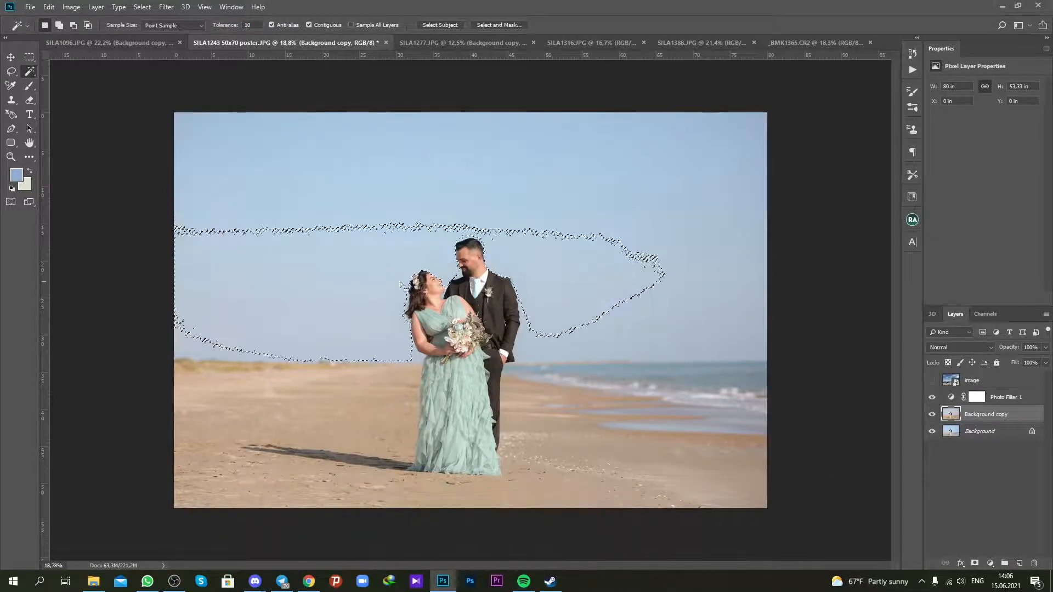
left_click(58, 26)
left_click(397, 203)
left_click(229, 208)
left_click(193, 227)
left_click(189, 330)
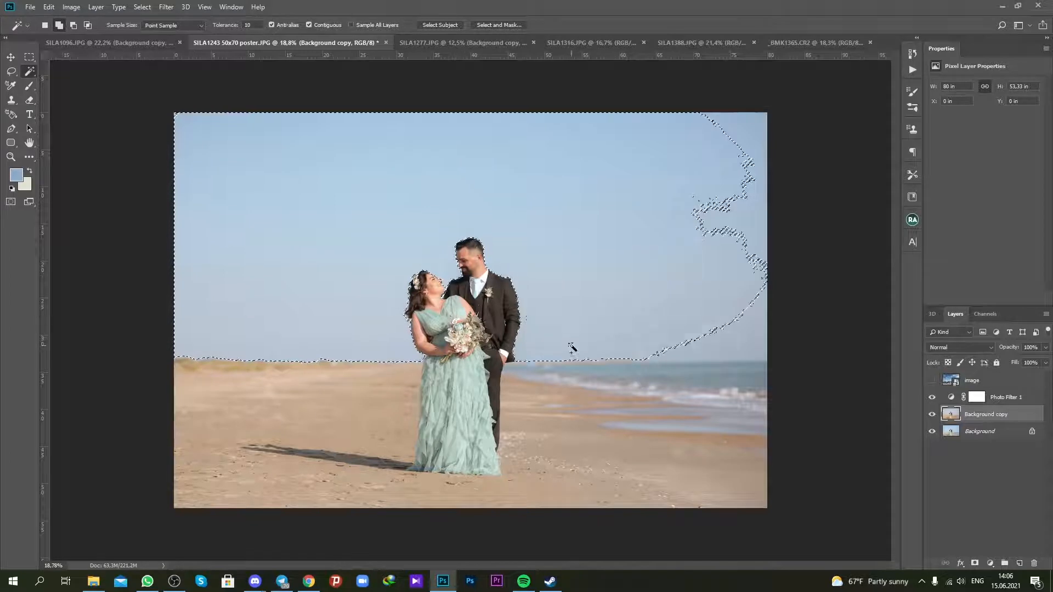
left_click(698, 346)
left_click(737, 214)
left_click(740, 138)
Step: Feather the sky selection by 2 pixels
right_click(590, 248)
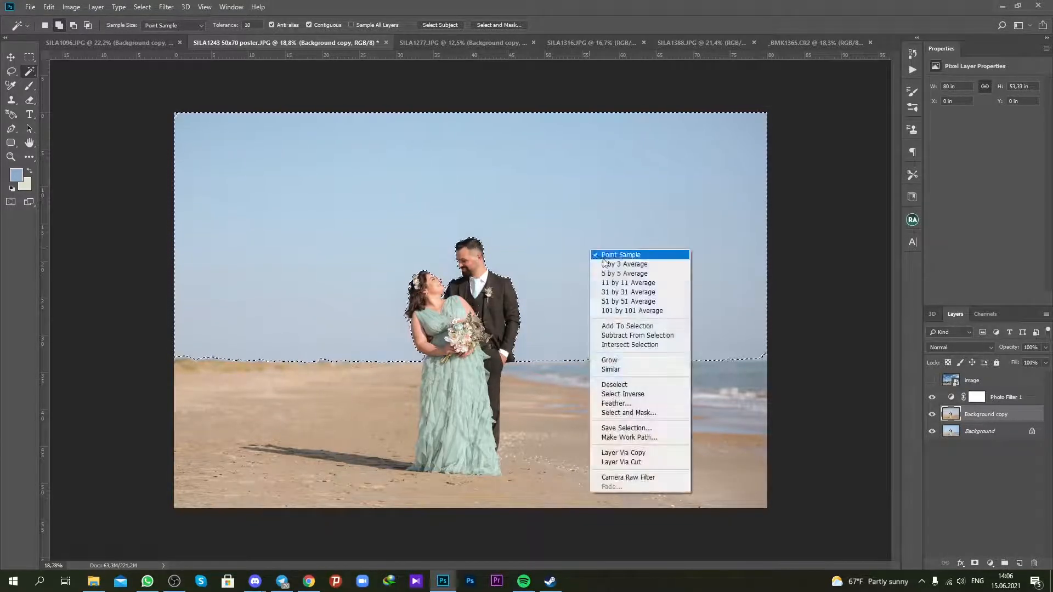
left_click(615, 403)
type("2")
key("Return")
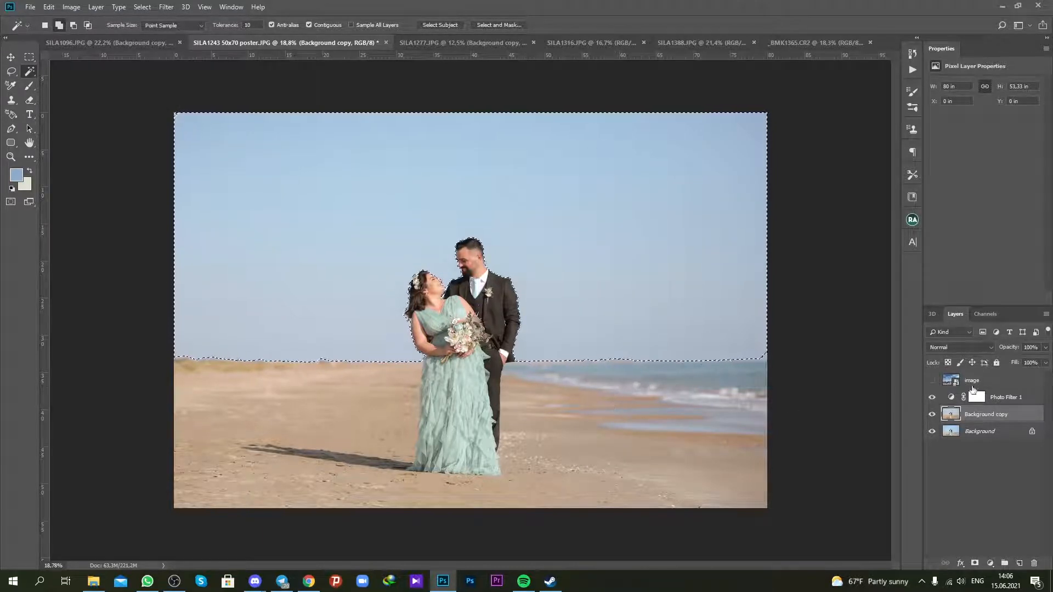
Step: Show the cloudy beach image layer and mask it with the sky selection
left_click(931, 380)
left_click(953, 380)
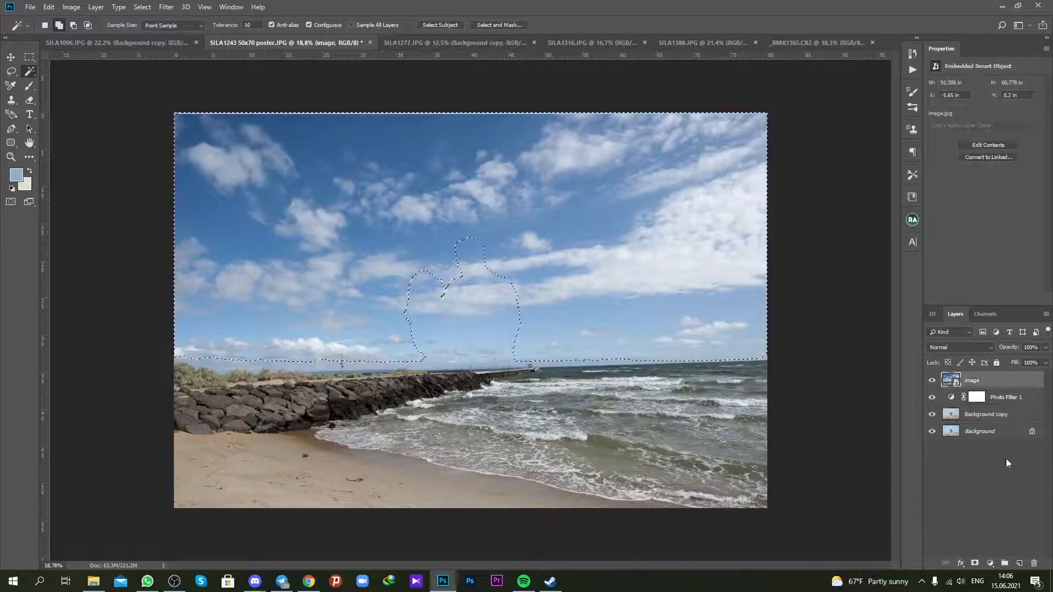
left_click(974, 563)
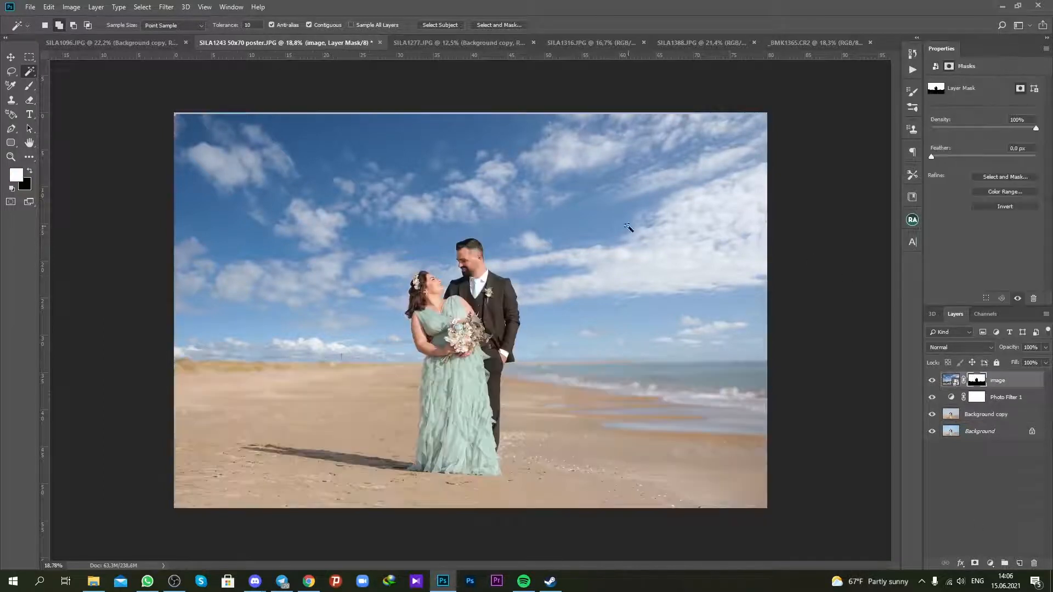
scroll(543, 257, "up", 1)
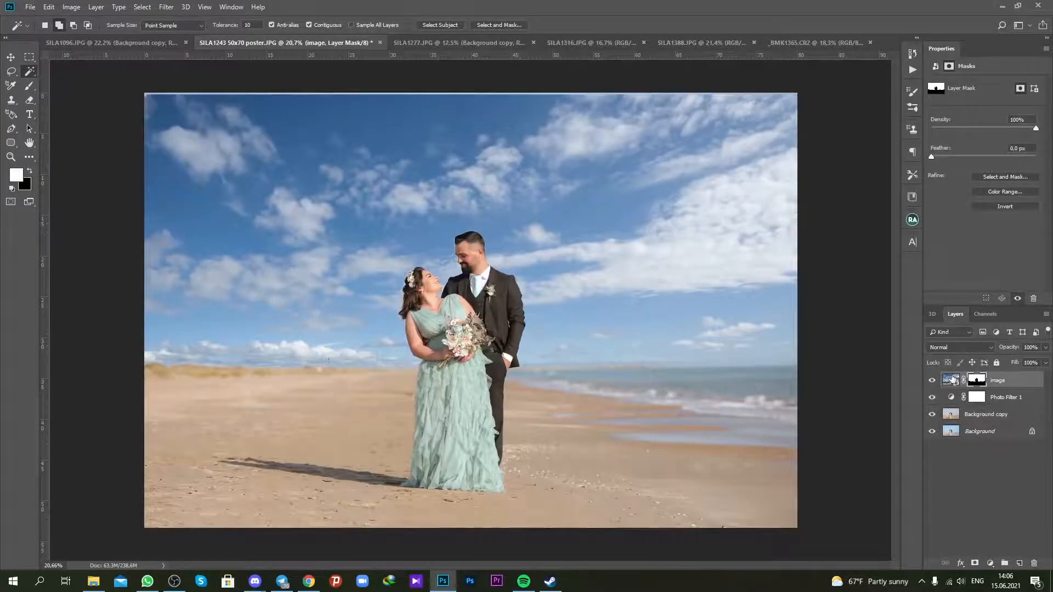
Step: Rasterize the cloudy sky layer and set its Hue/Saturation Lightness to +23
right_click(1020, 377)
left_click(910, 298)
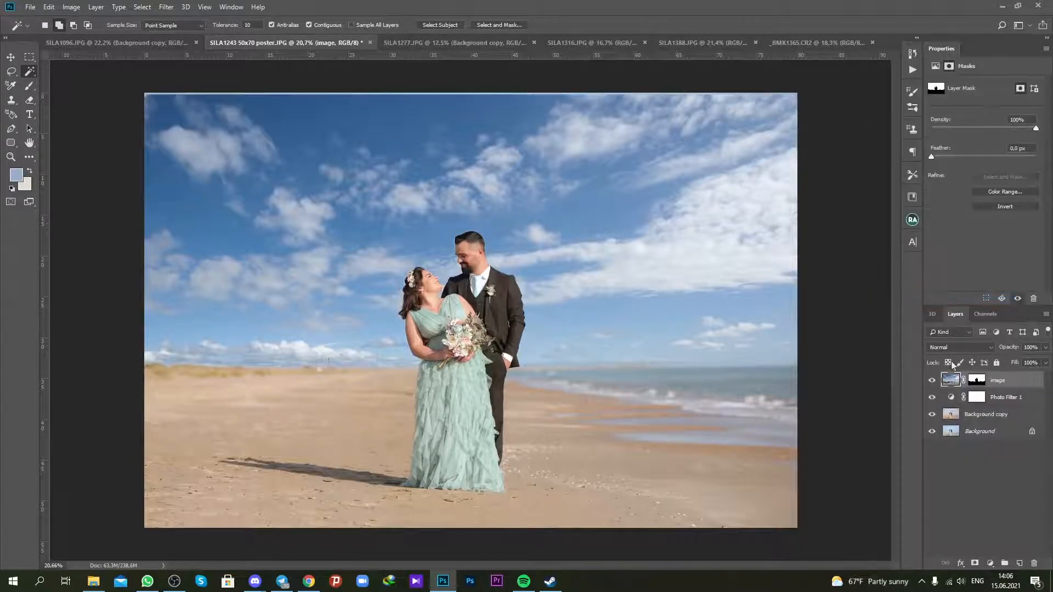
key("ctrl+u")
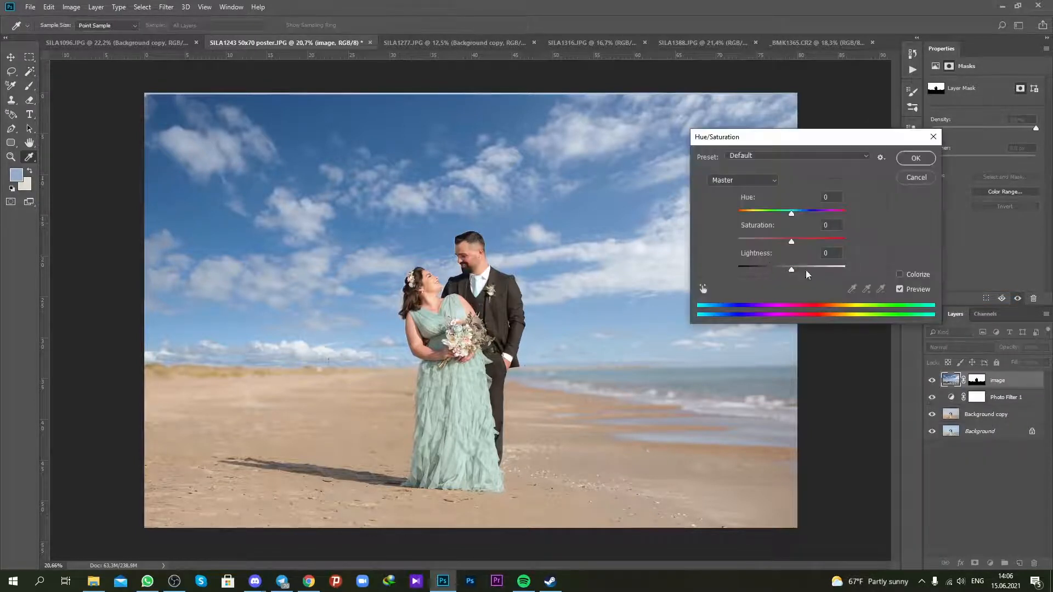
left_click(928, 178)
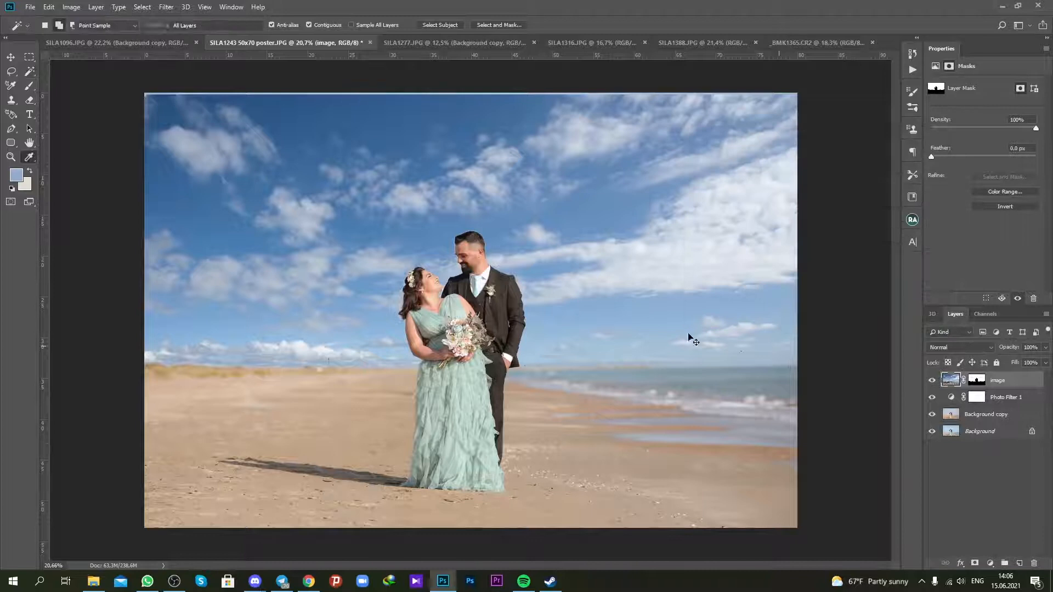
key("ctrl+u")
left_click_drag(795, 268, 804, 269)
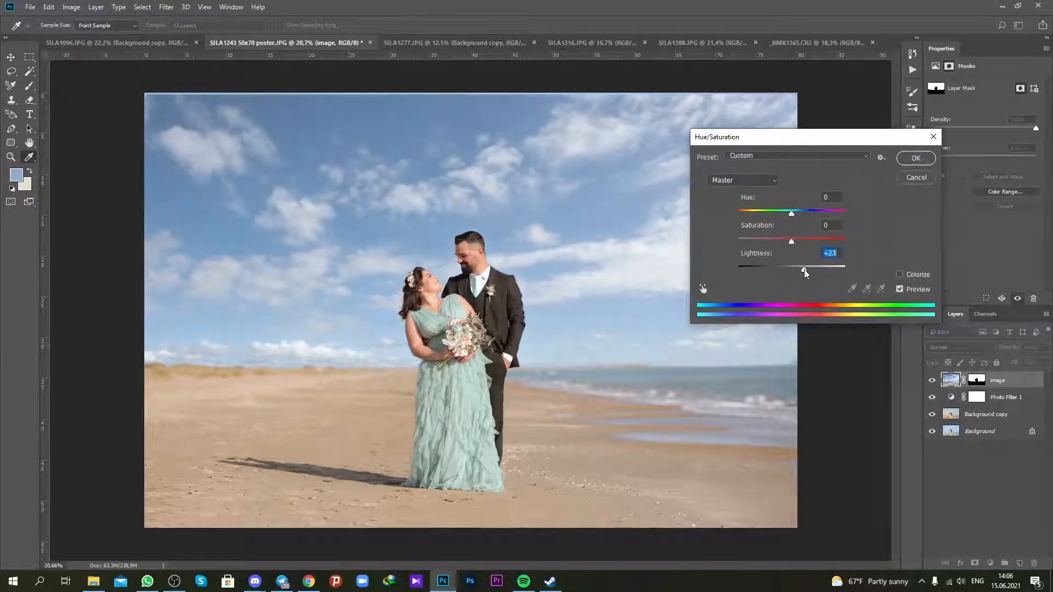
left_click(915, 158)
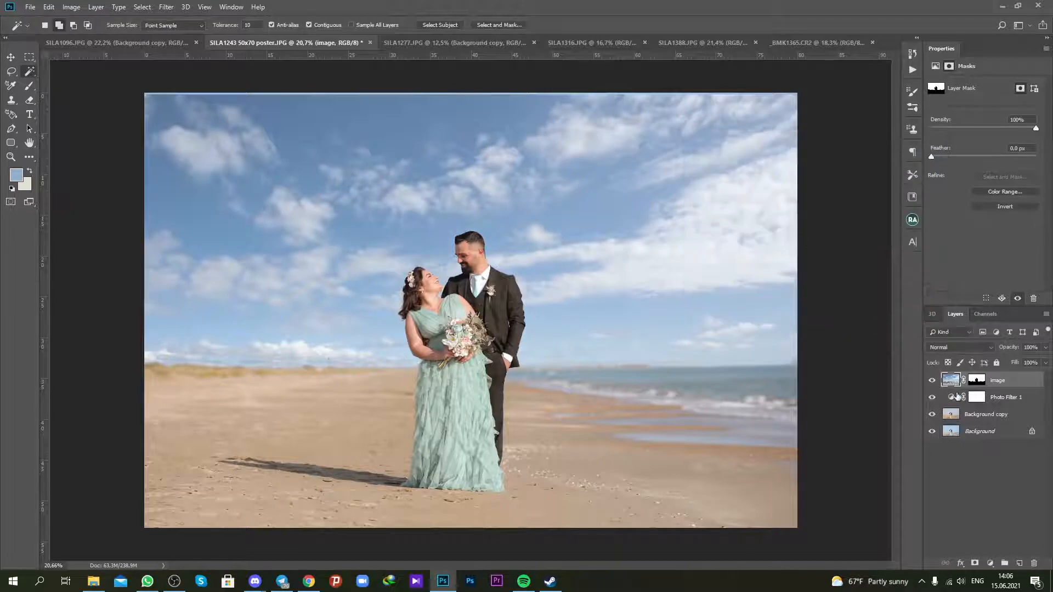
Step: Unlink the cloudy sky from its mask and scale it to about 104% so it covers the photo's upper edge
left_click(964, 381)
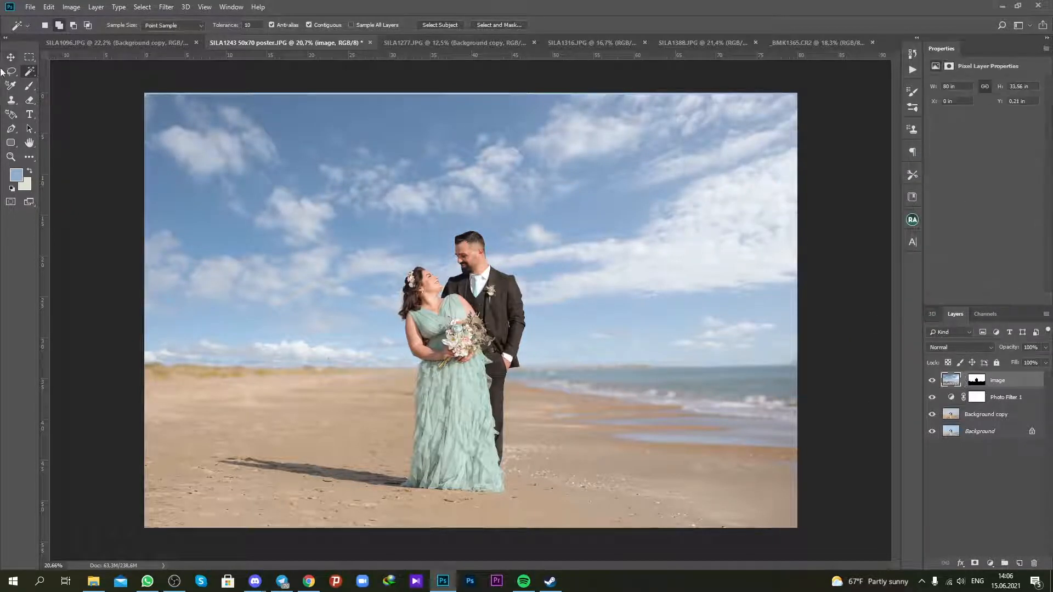
key("v")
left_click_drag(99, 95, 96, 83)
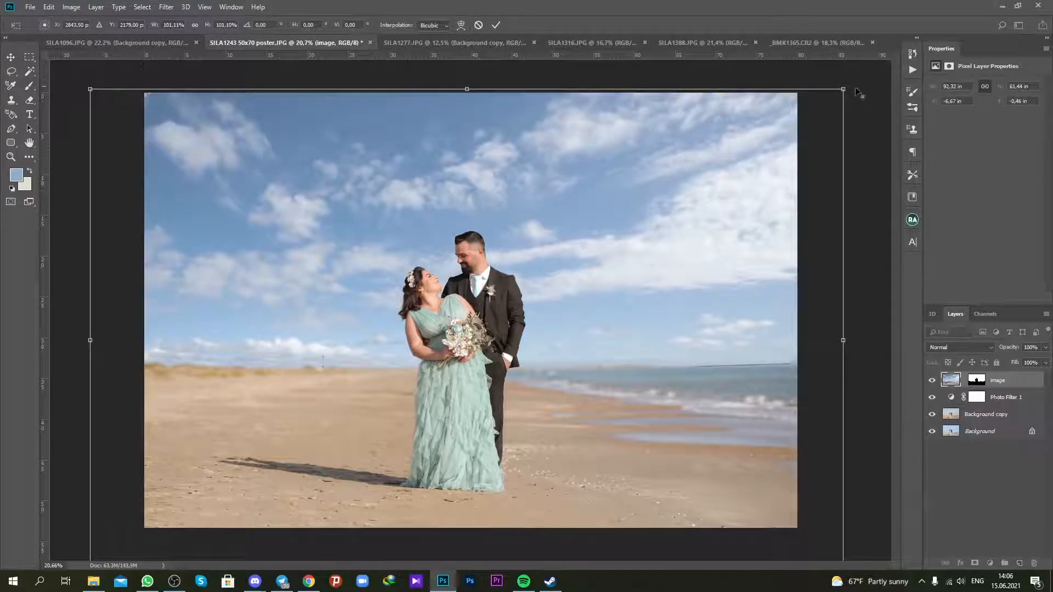
left_click_drag(845, 88, 854, 81)
left_click_drag(853, 82, 854, 82)
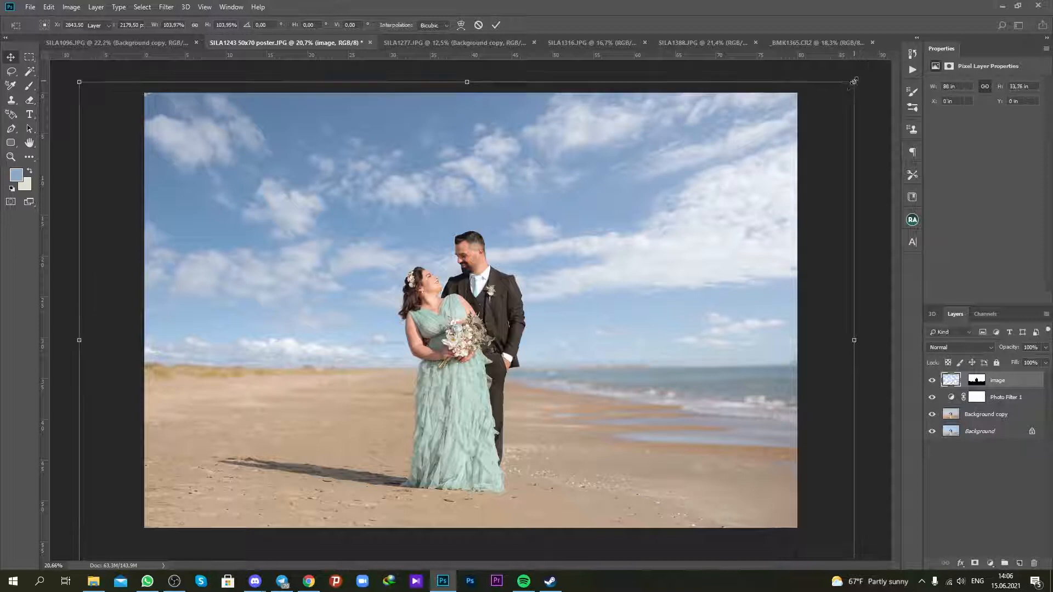
key("Return")
Step: Paint black along the horizon on the sky layer's mask with a soft round 1102 px brush at 52% opacity
left_click(976, 379)
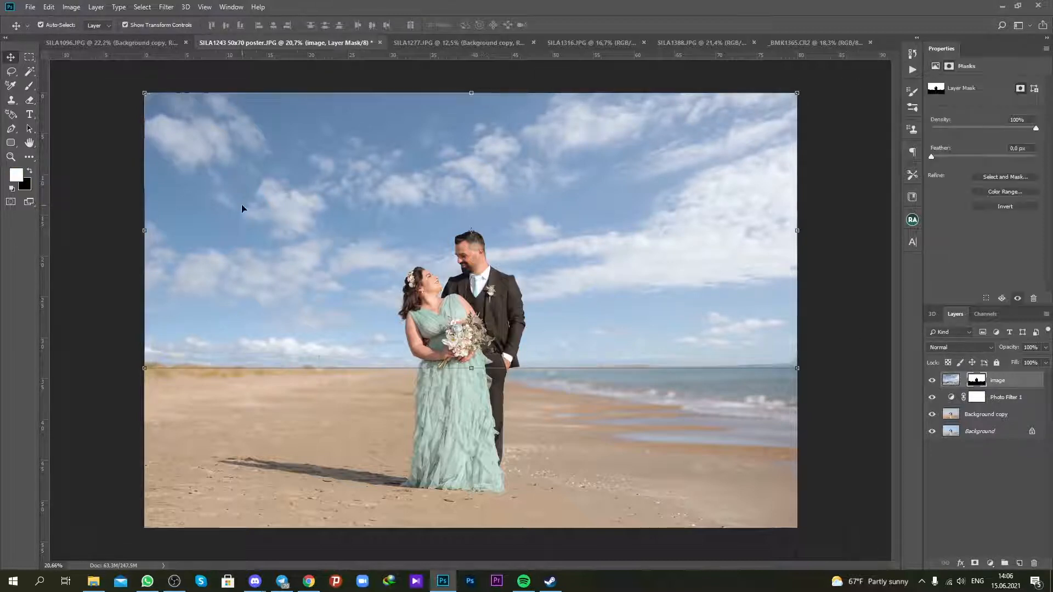
left_click(29, 85)
left_click_drag(498, 351, 495, 350)
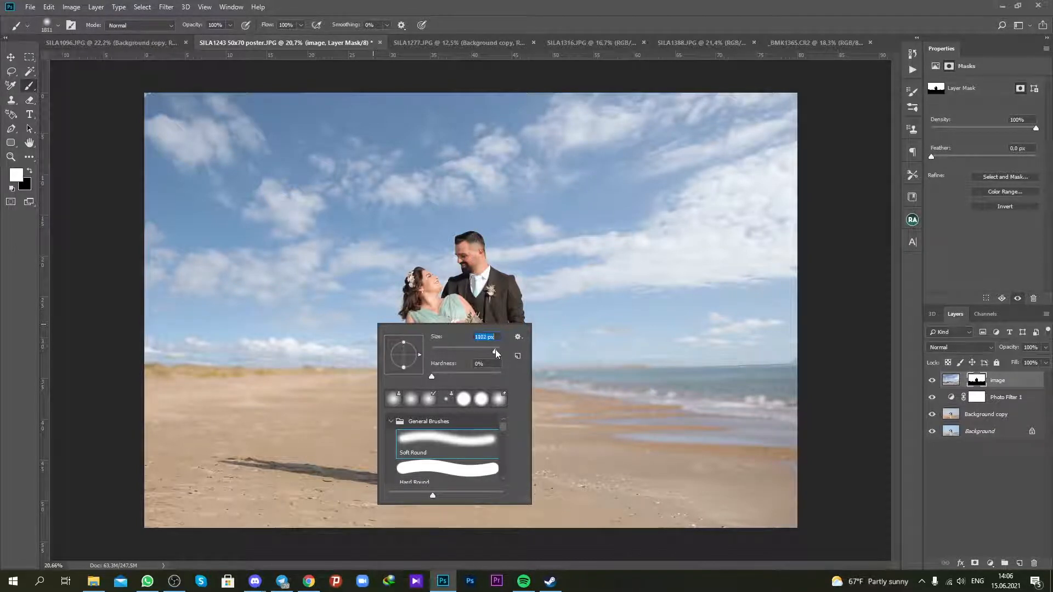
key("Return")
left_click(32, 174)
left_click(230, 25)
left_click_drag(230, 37, 207, 37)
mouse_move(192, 382)
left_mouse_down()
mouse_move(553, 395)
mouse_move(197, 397)
mouse_move(527, 391)
left_mouse_up()
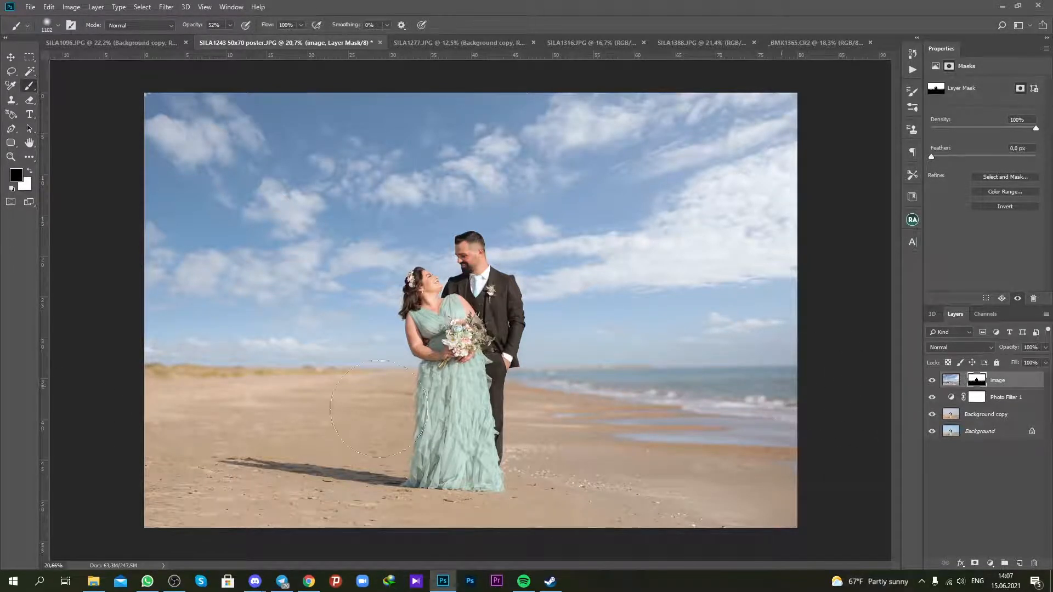
Step: Apply a Gaussian Blur with a 3.3 pixel radius to the cloudy sky image
left_click(949, 380)
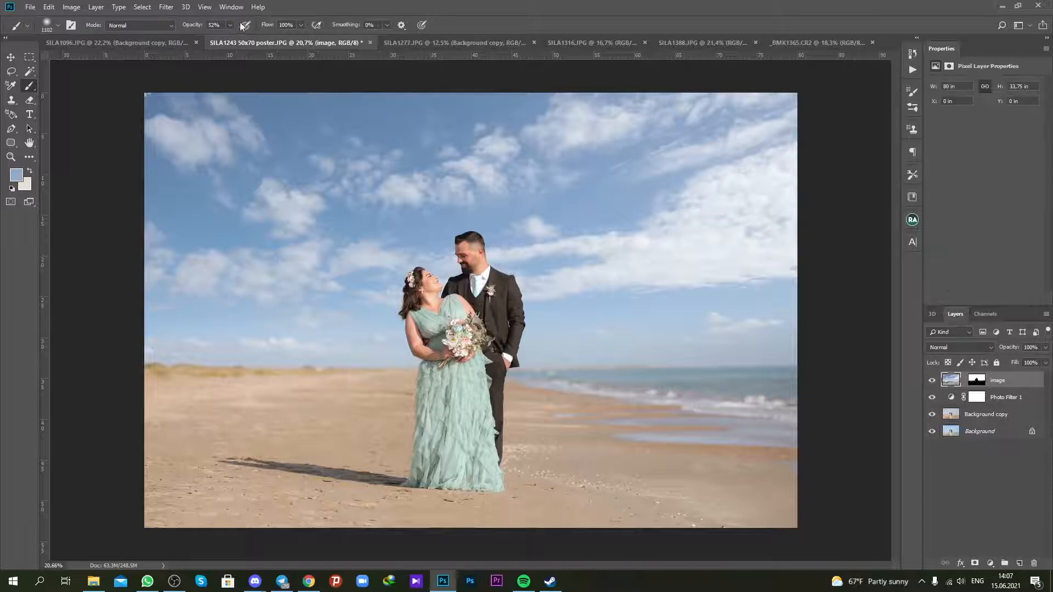
left_click(165, 6)
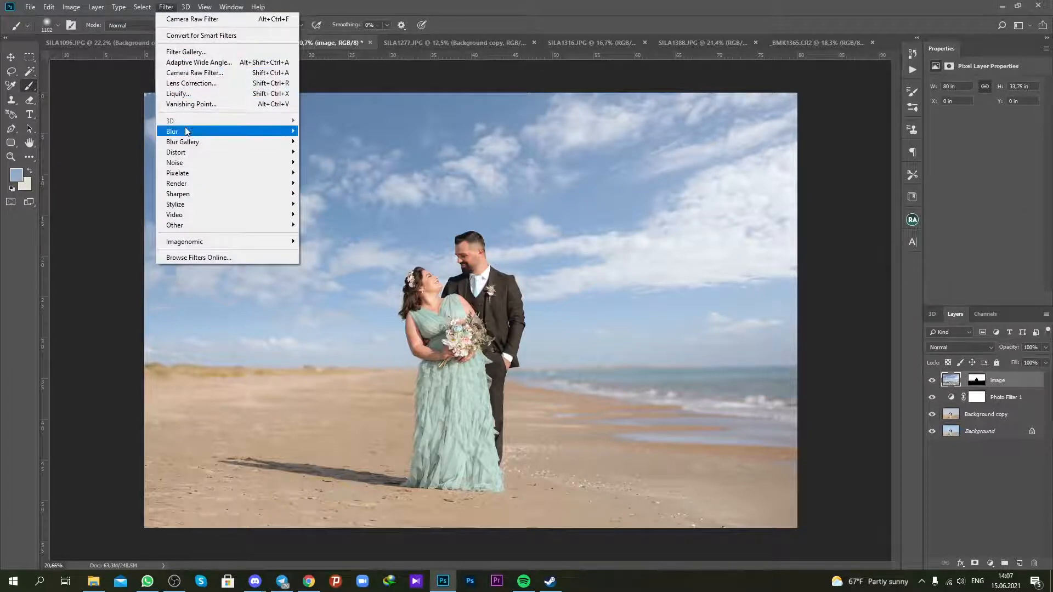
mouse_move(188, 132)
left_click(328, 173)
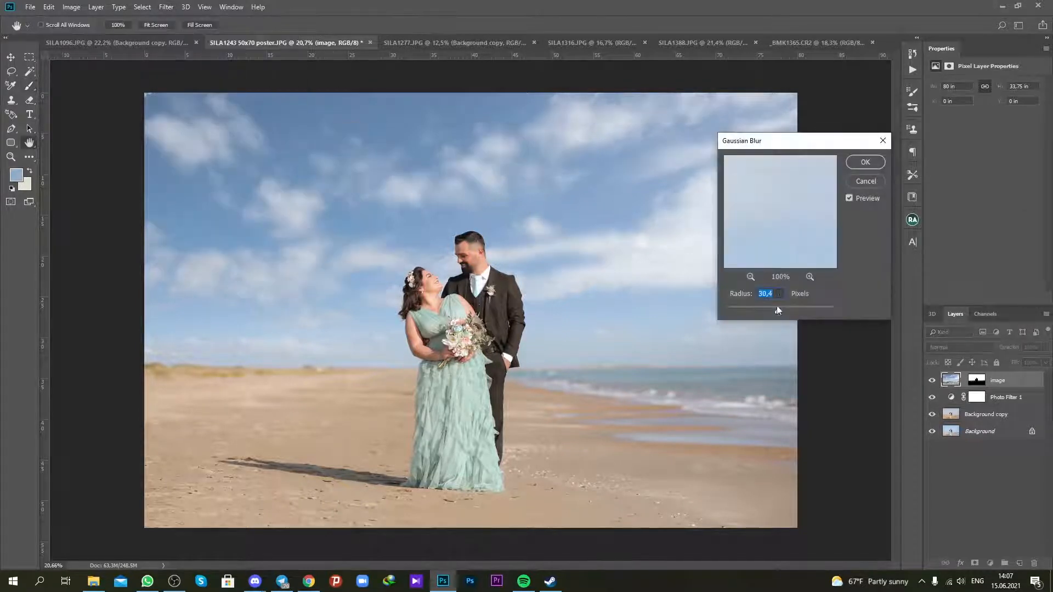
left_click_drag(743, 309, 746, 311)
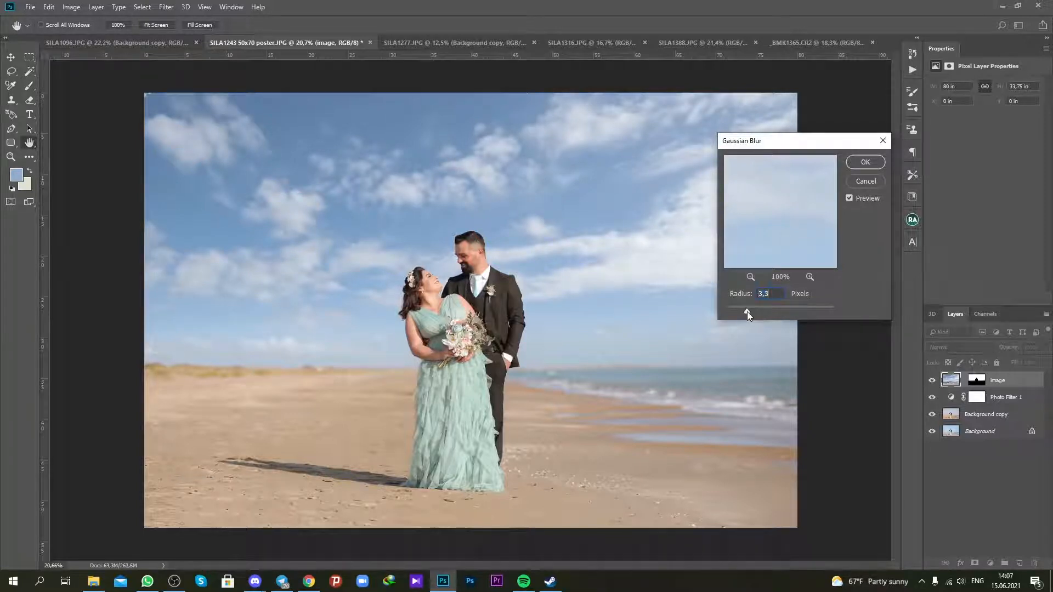
left_click(863, 166)
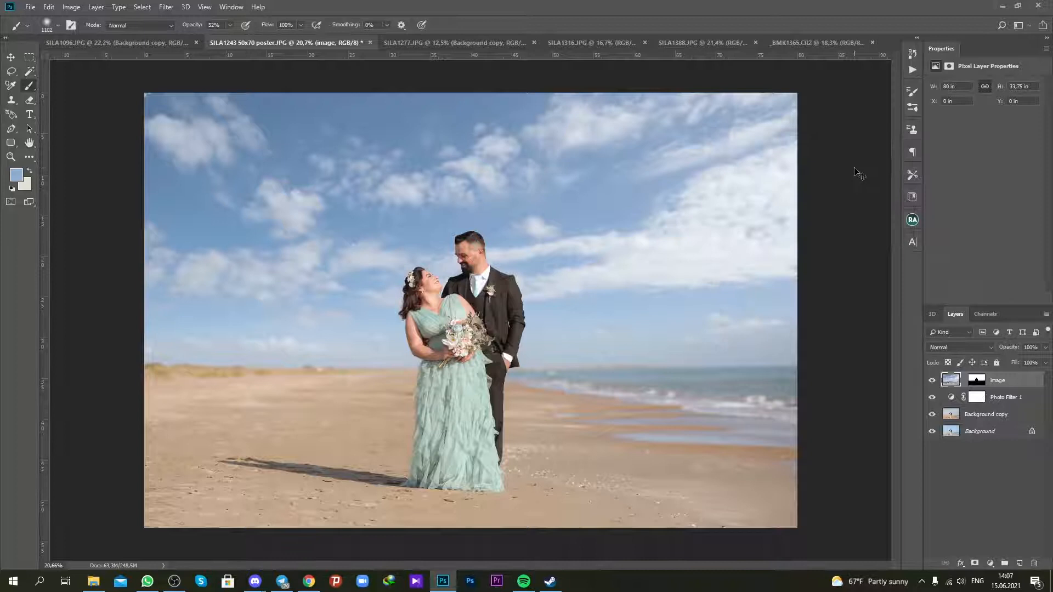
Step: Brighten the cloudy sky slightly with Hue/Saturation Lightness
key("ctrl+u")
left_click_drag(792, 267, 794, 269)
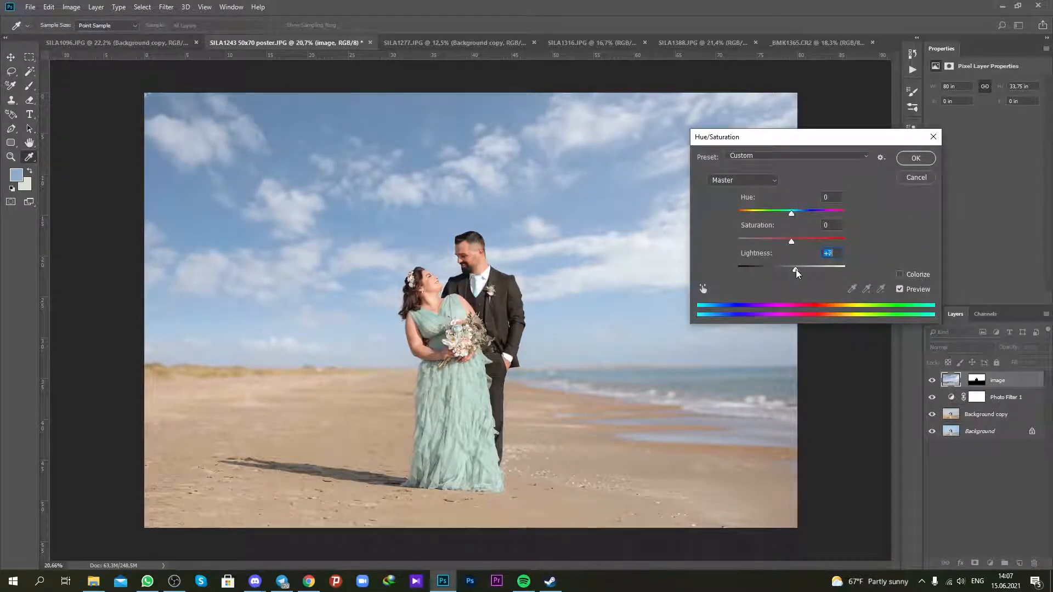
left_click(900, 159)
Step: Paint black on the sky layer's mask along the bride's hair with a soft round 89 px brush at 52% opacity
left_click(11, 157)
key("ctrl+minus")
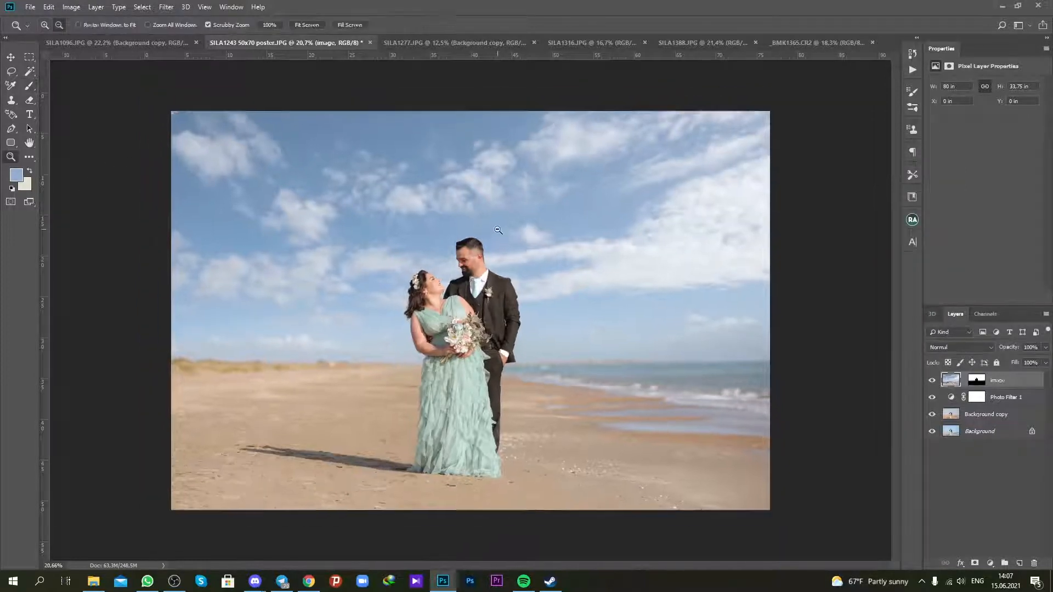
left_click(497, 271, "alt")
left_click(493, 274)
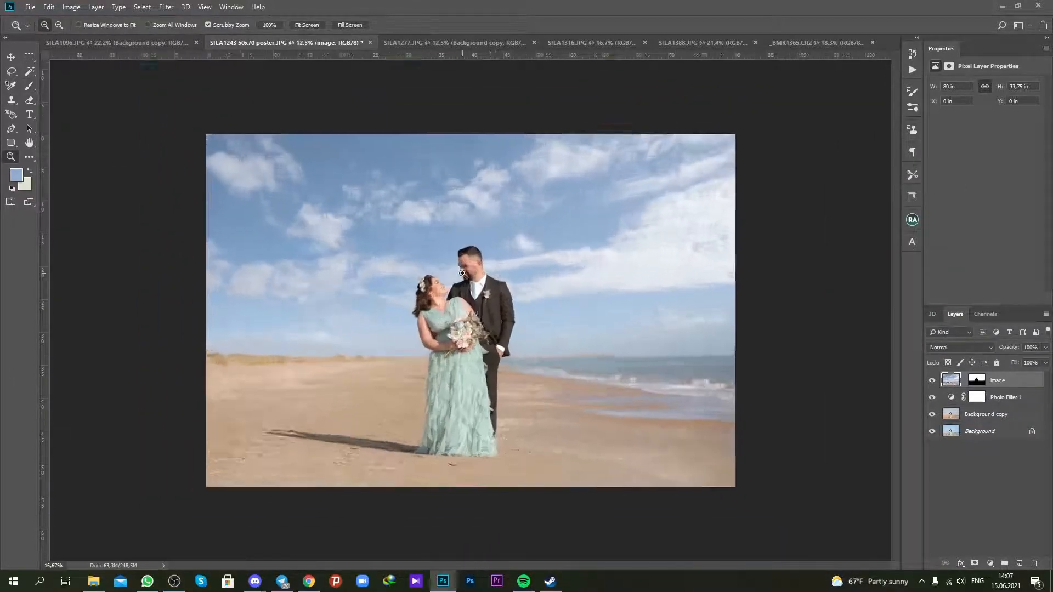
left_click(472, 281)
left_click(470, 282)
left_click(333, 351)
left_click(333, 351)
left_click(476, 351)
left_click(370, 319)
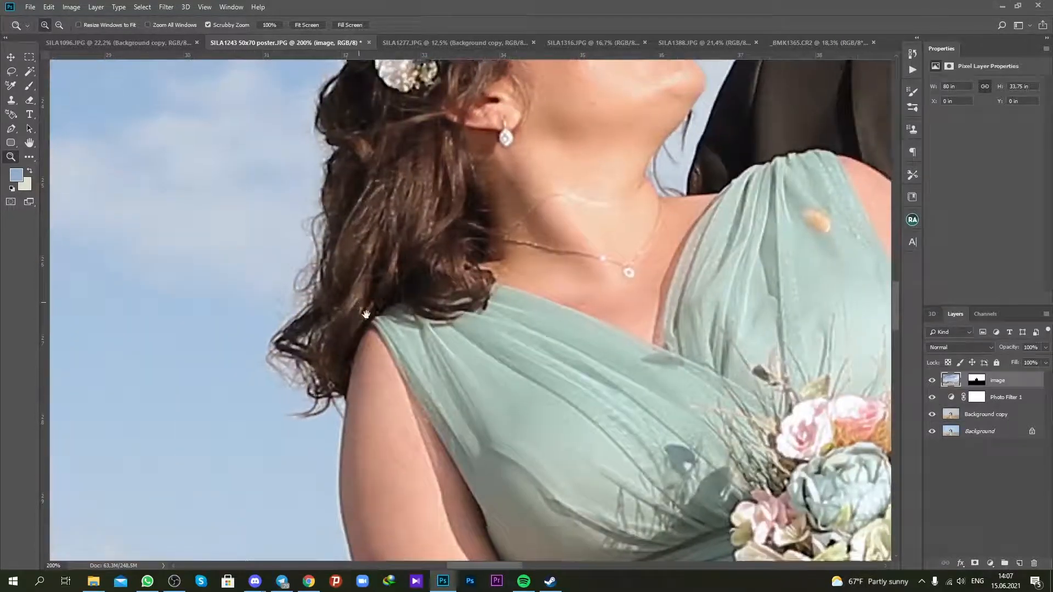
left_click(977, 380)
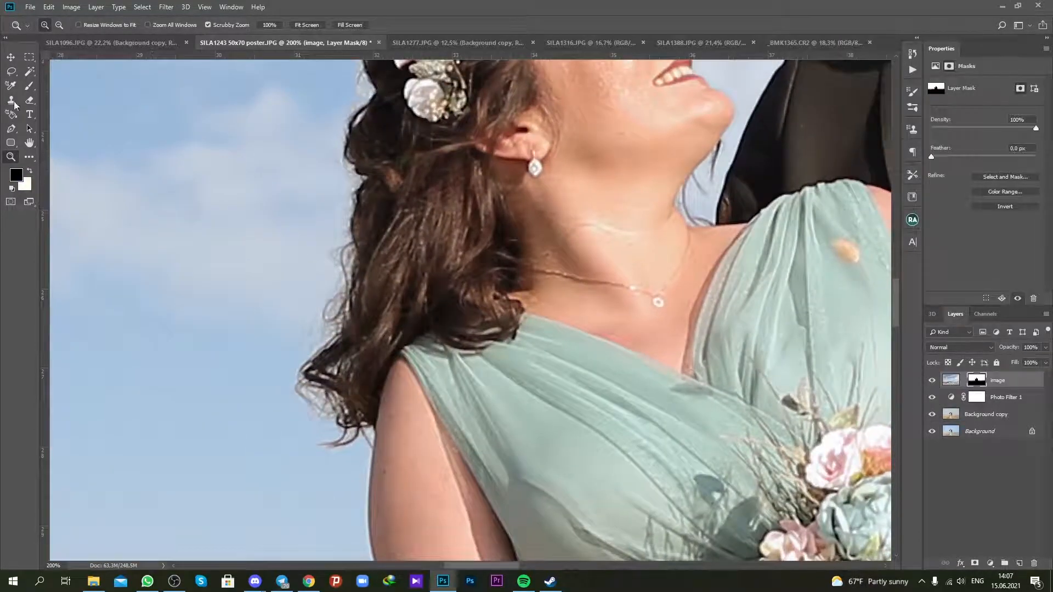
left_click(29, 86)
right_click(423, 328)
left_click(490, 349)
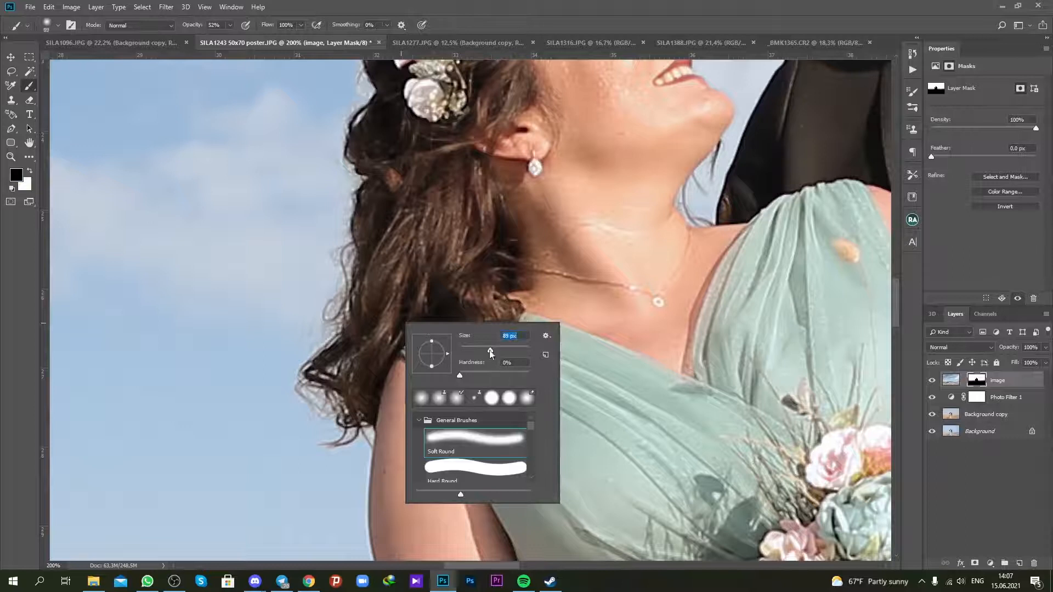
left_click(384, 288)
mouse_move(312, 373)
left_mouse_down()
mouse_move(343, 433)
mouse_move(385, 322)
mouse_move(385, 154)
mouse_move(366, 309)
left_mouse_up()
mouse_move(376, 148)
left_mouse_down()
mouse_move(447, 115)
mouse_move(433, 122)
left_mouse_up()
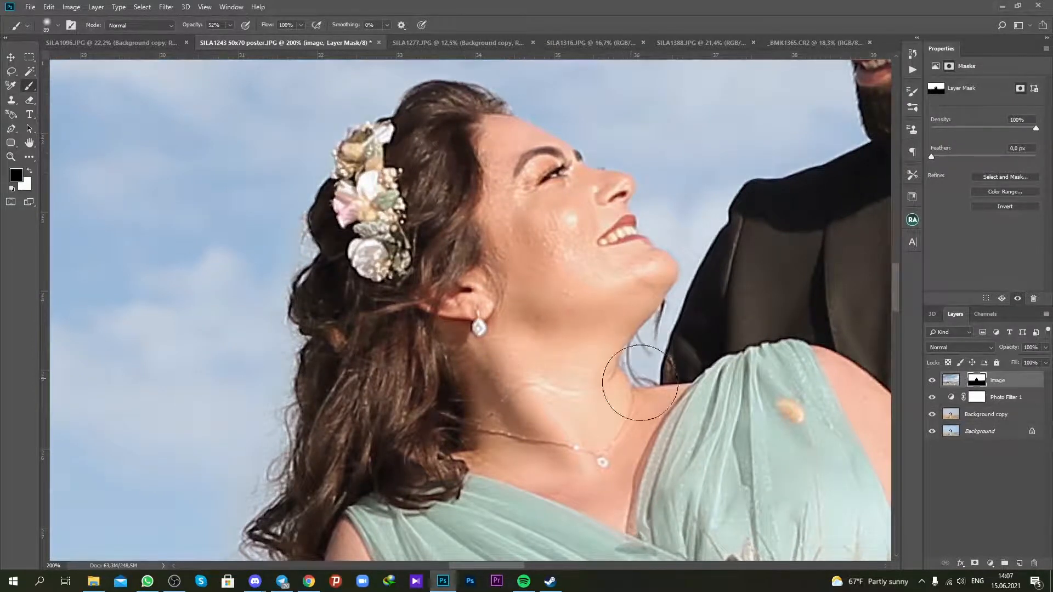
Step: Examine the couple's outlines against the cloudy sky, then the whole composited photo
scroll(658, 301, "down", 2)
left_click_drag(826, 161, 537, 243)
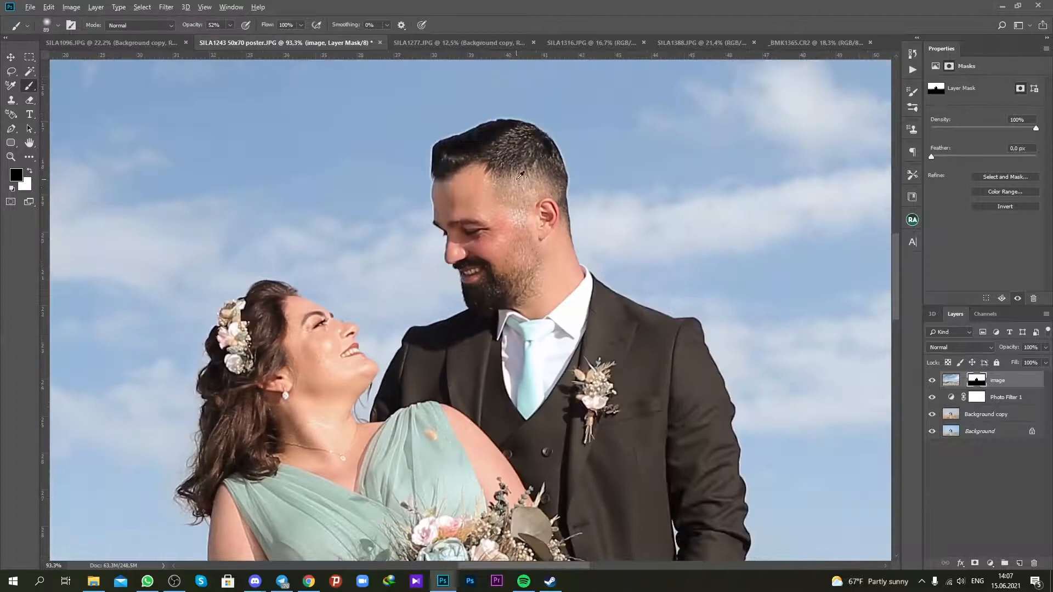
scroll(524, 186, "down", 3)
left_click_drag(590, 413, 584, 267)
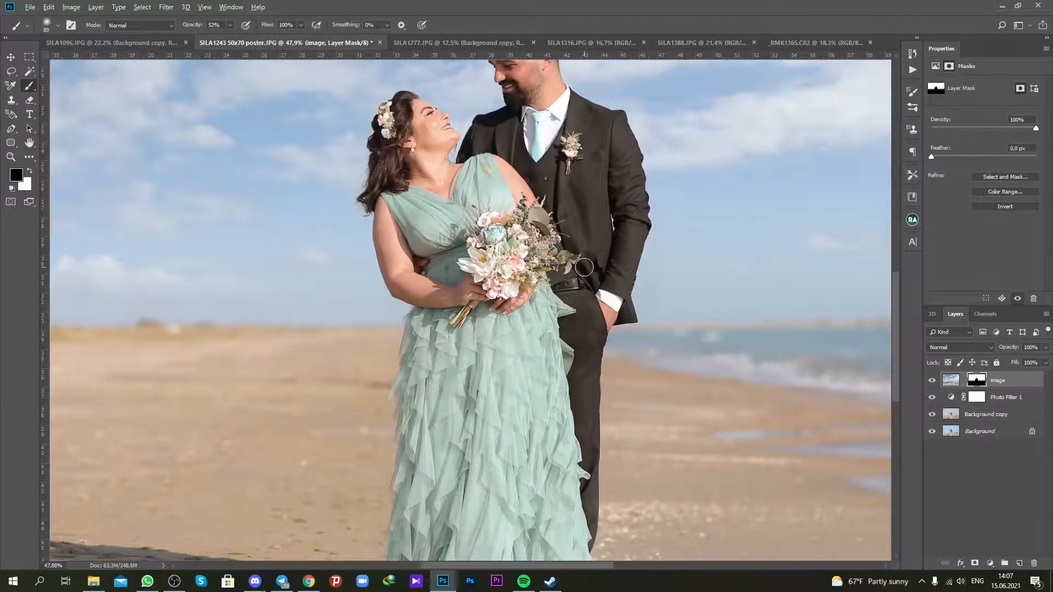
scroll(583, 269, "down", 2)
scroll(500, 304, "up", 1)
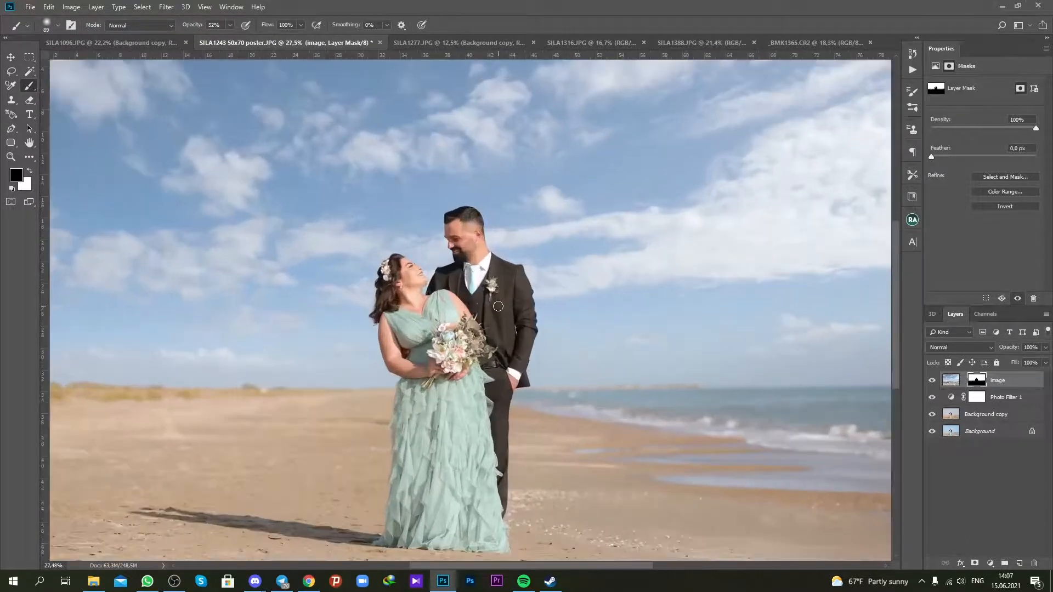
scroll(498, 306, "down", 1)
scroll(501, 311, "down", 2)
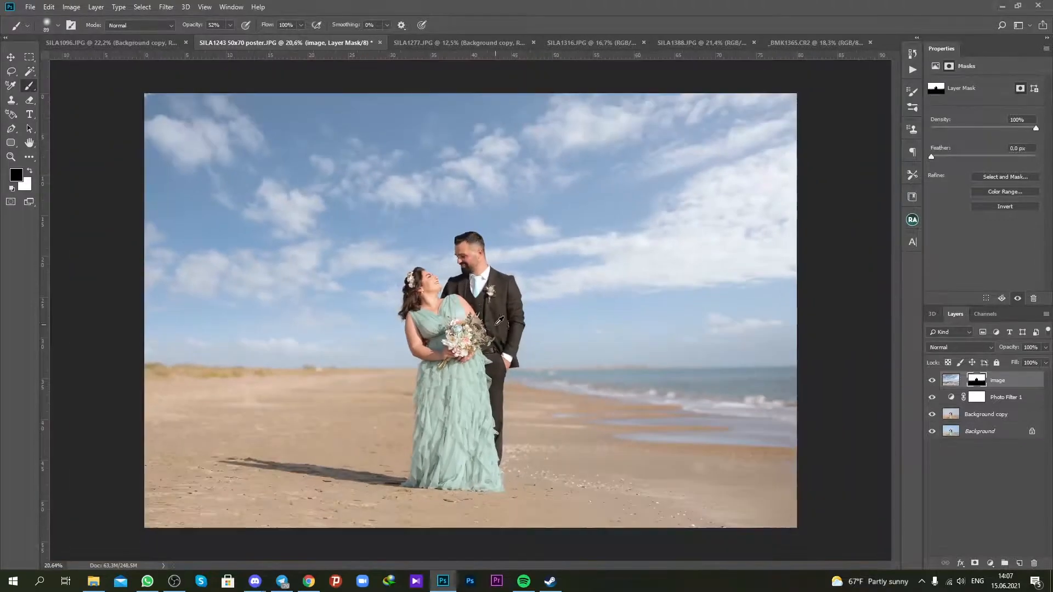
scroll(496, 326, "up", 1)
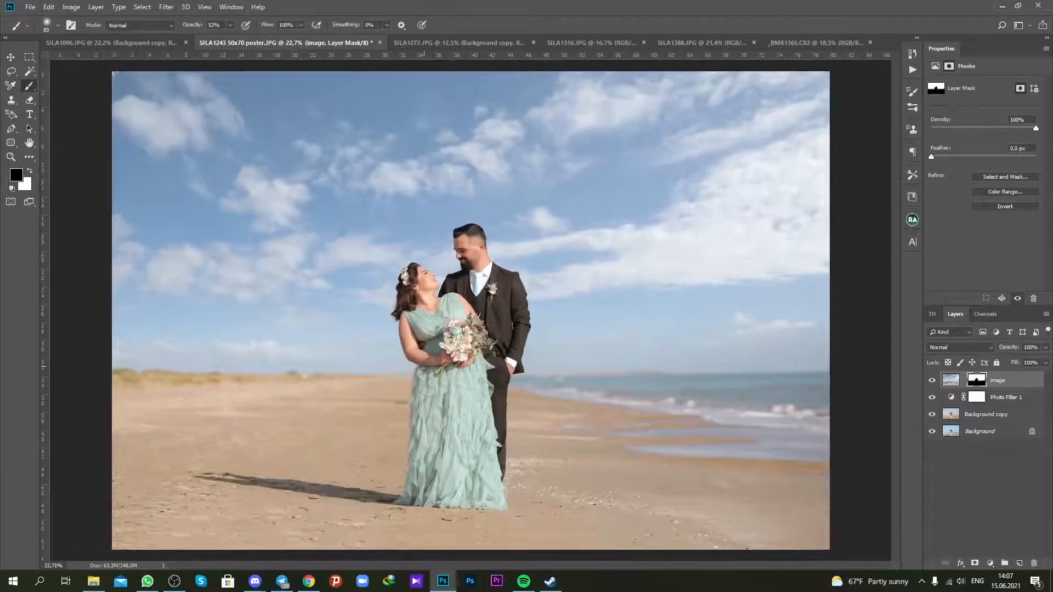
scroll(424, 366, "down", 1)
scroll(529, 354, "up", 1)
scroll(528, 354, "down", 1)
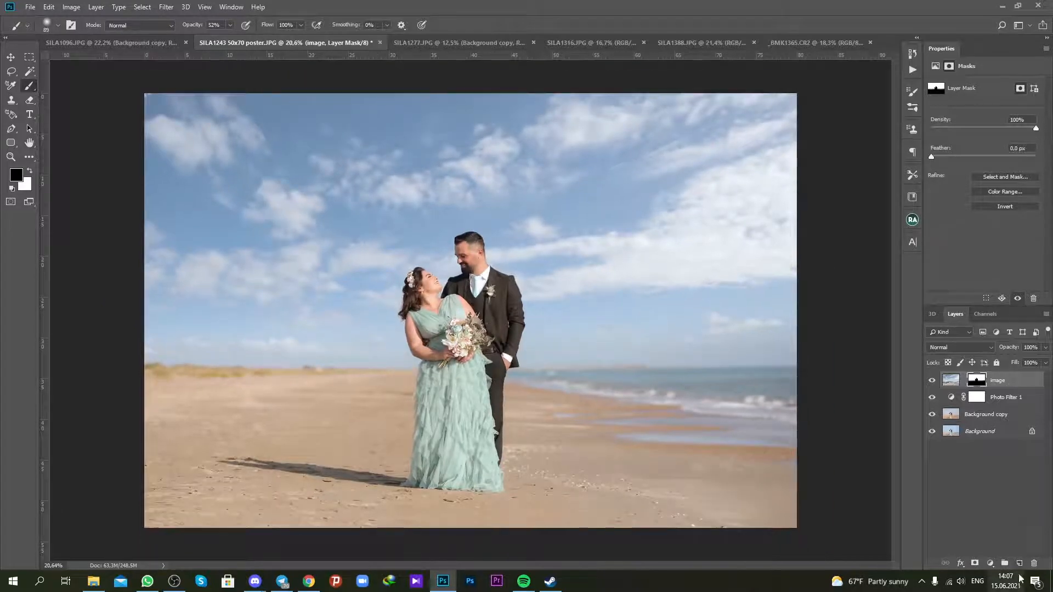
Step: Add a Selective Color adjustment layer above the sky layer and adjust its Blacks range
left_click(991, 563)
left_click(995, 559)
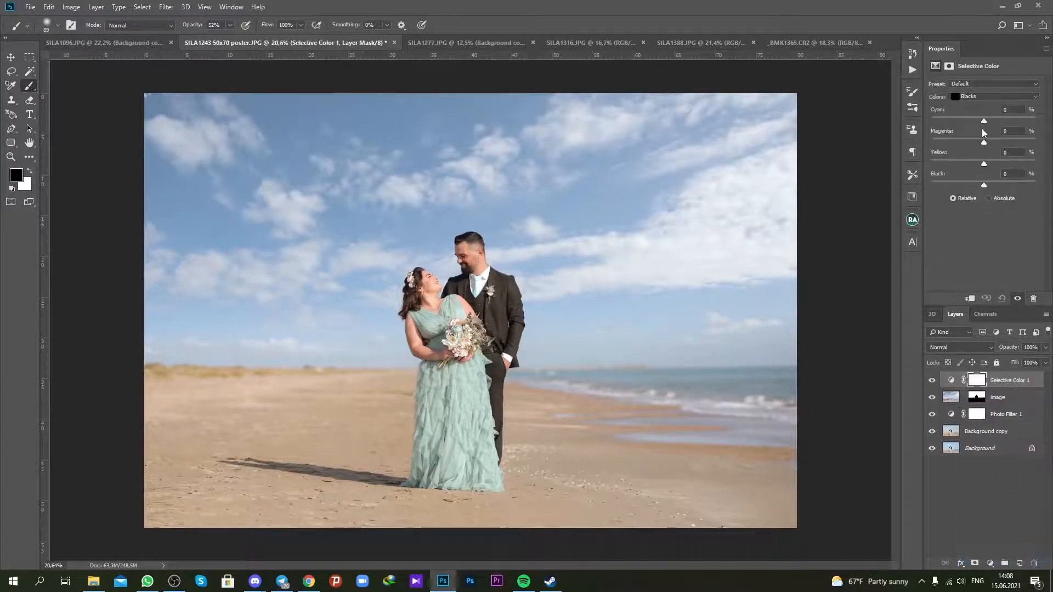
left_click(972, 100)
left_click(976, 178)
left_click_drag(982, 187, 977, 143)
Step: Set the Selective Color Reds to Cyan -69%, Magenta -25%, Yellow -12% and Black +14%
left_click(993, 96)
left_click(982, 106)
left_click_drag(971, 162, 983, 141)
left_click(936, 119)
left_click_drag(960, 120, 931, 121)
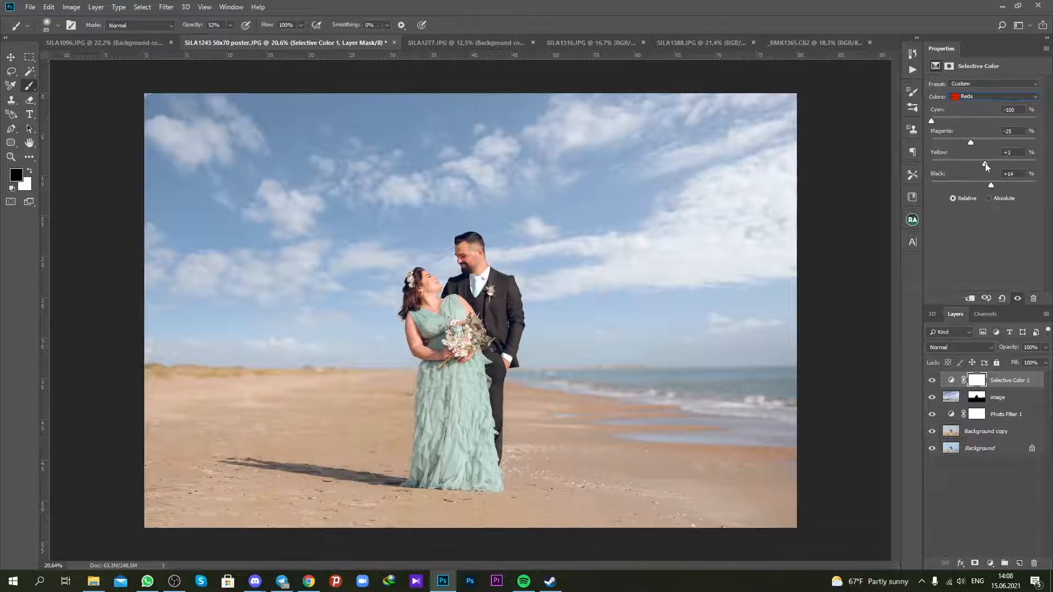
left_click_drag(931, 120, 948, 120)
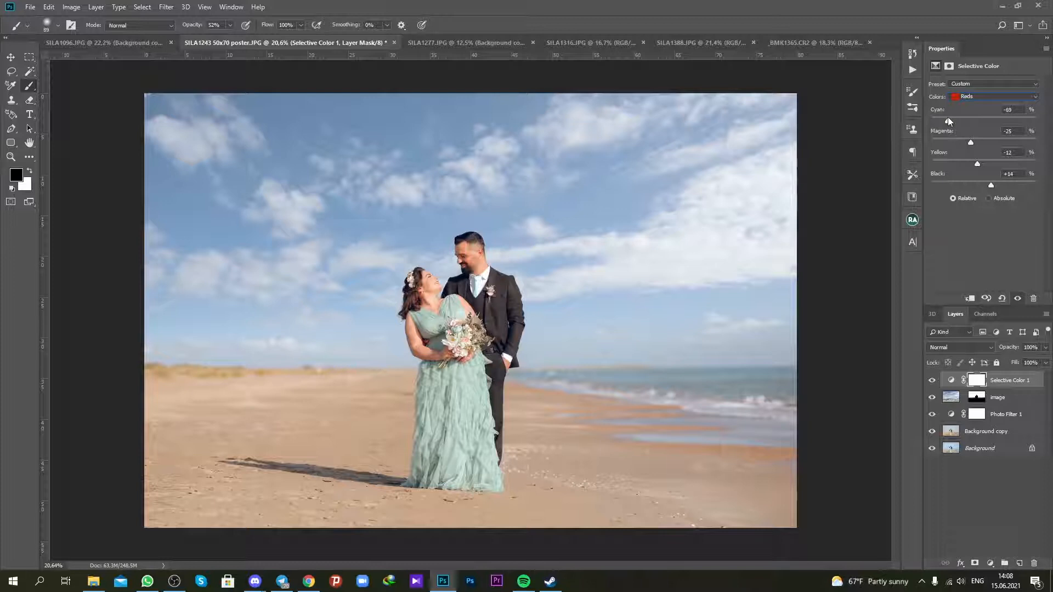
Step: Merge the Selective Color, sky, Photo Filter and Background copy layers into one and compare the result with the original photo
left_click(991, 435, "shift")
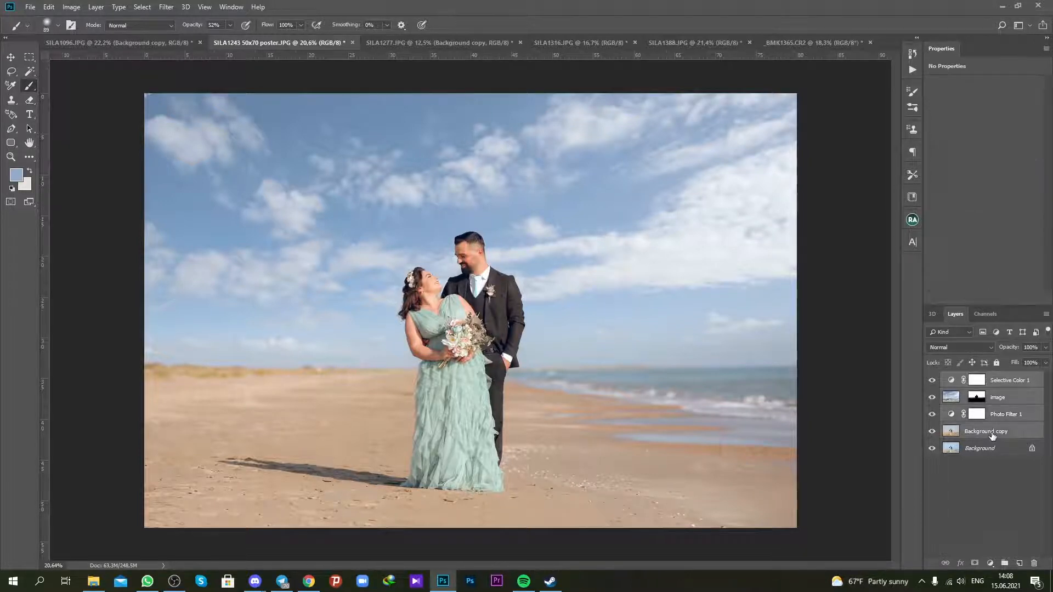
right_click(992, 435)
left_click(878, 433)
left_click(932, 380)
left_click(932, 380)
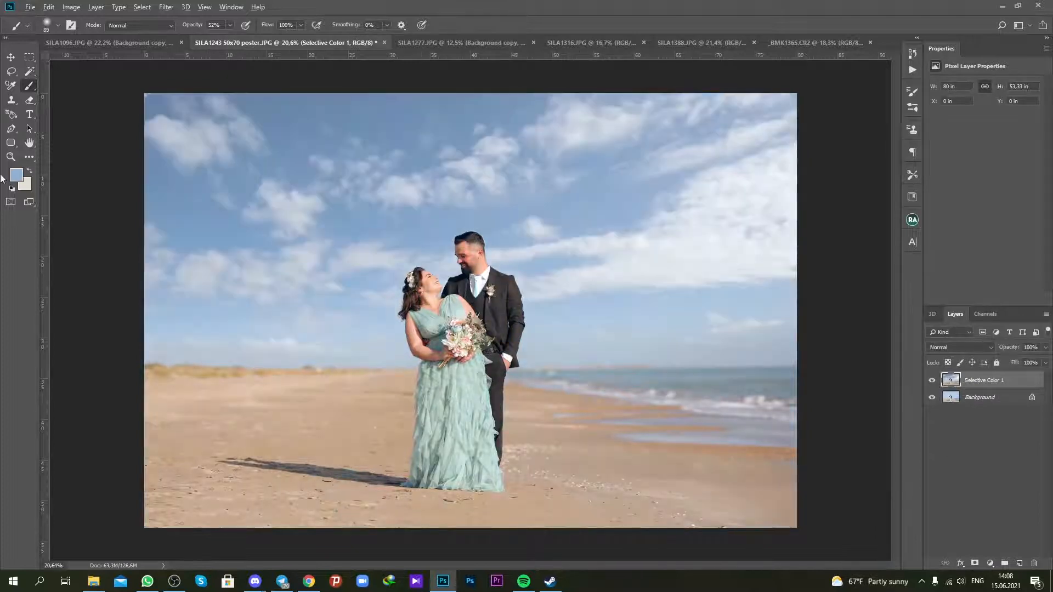
Step: Examine the merged photo as a whole and around the couple
left_click(10, 157)
left_click(619, 291, "alt")
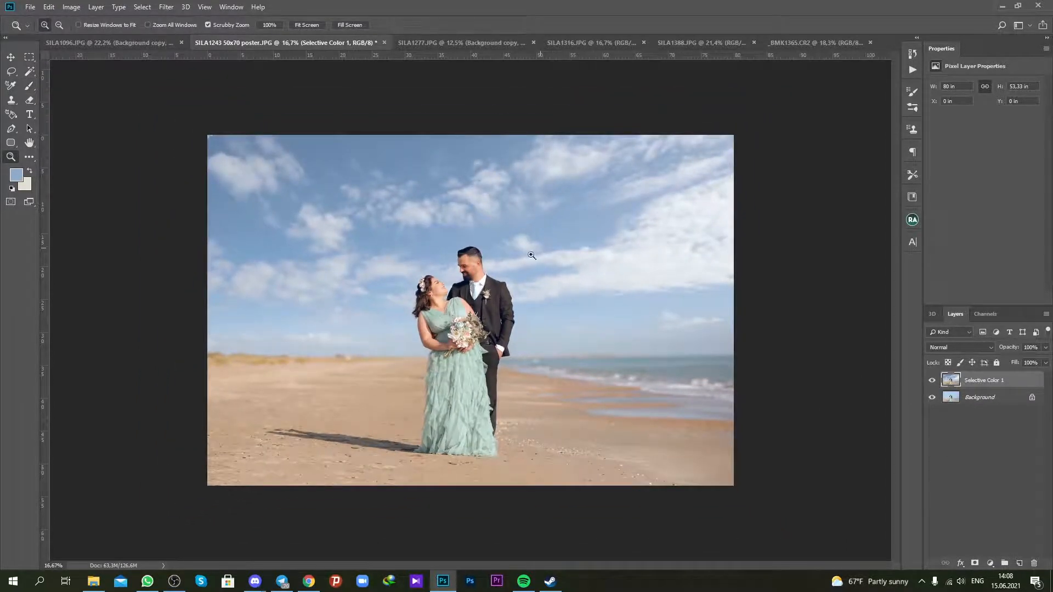
left_click(487, 276)
scroll(543, 302, "down", 2)
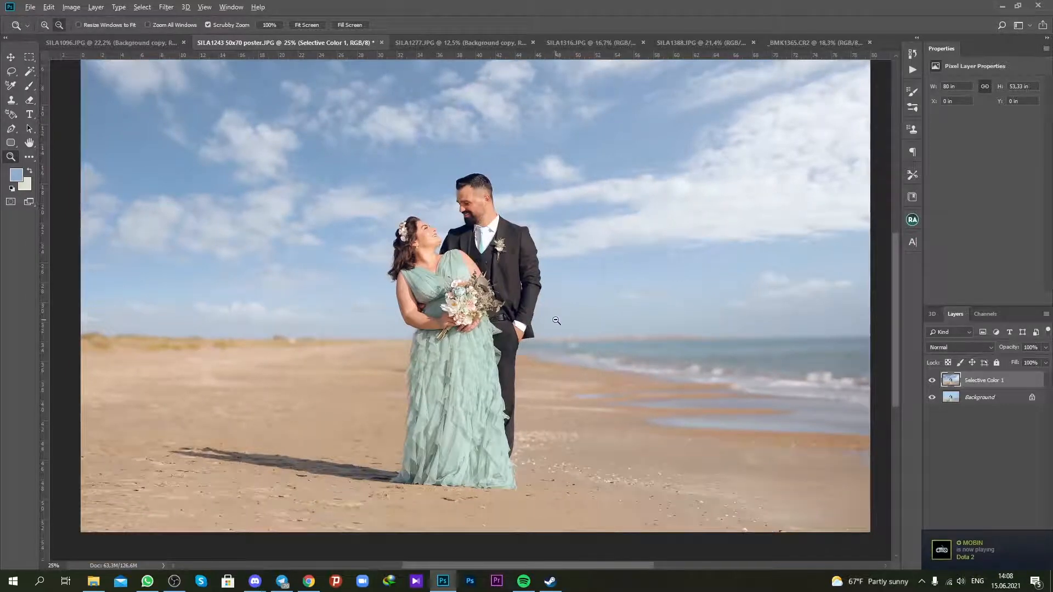
left_click(556, 321, "alt")
left_click(373, 303)
left_click_drag(373, 303, 417, 304)
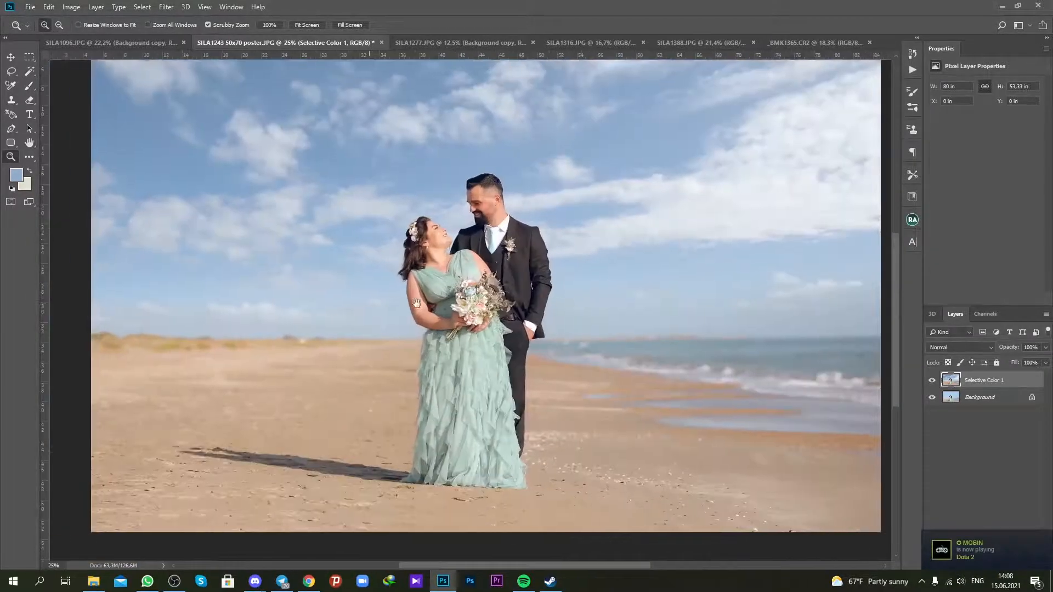
Step: Retouch the shiny lines and spots on the bride's neck and cheek with the Healing Brush at 17 px
left_click(477, 237)
left_click(485, 207)
left_click(485, 207)
left_click(429, 281)
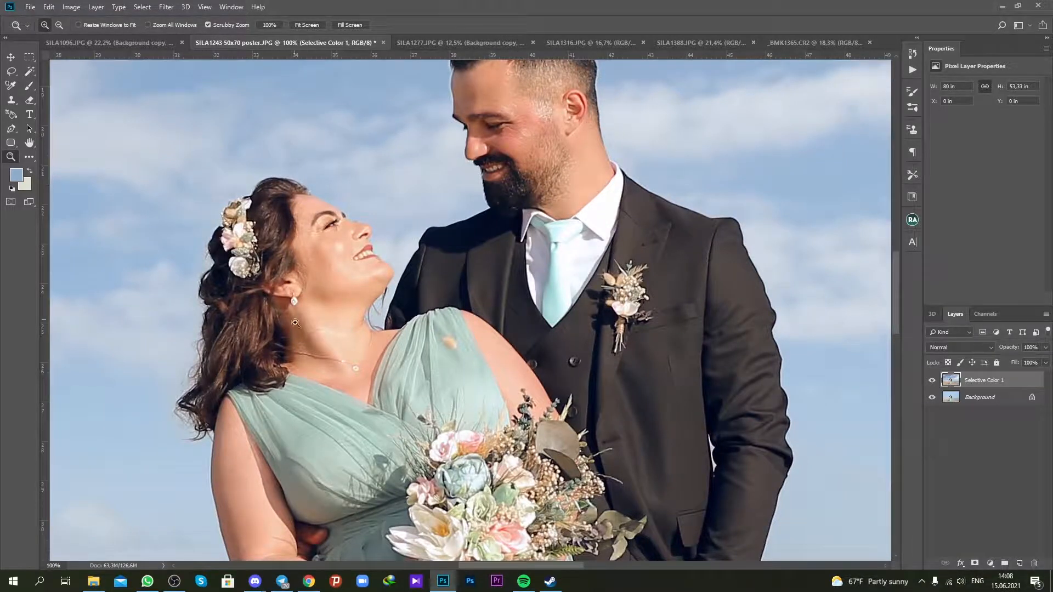
scroll(323, 329, "up", 4)
left_click(34, 161)
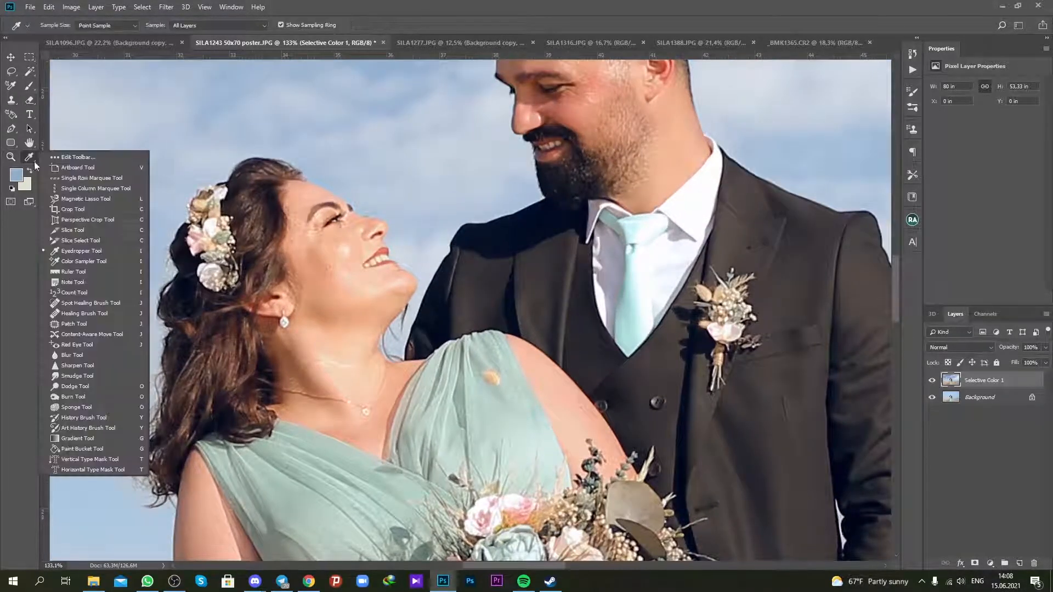
left_click(84, 313)
scroll(328, 343, "up", 2)
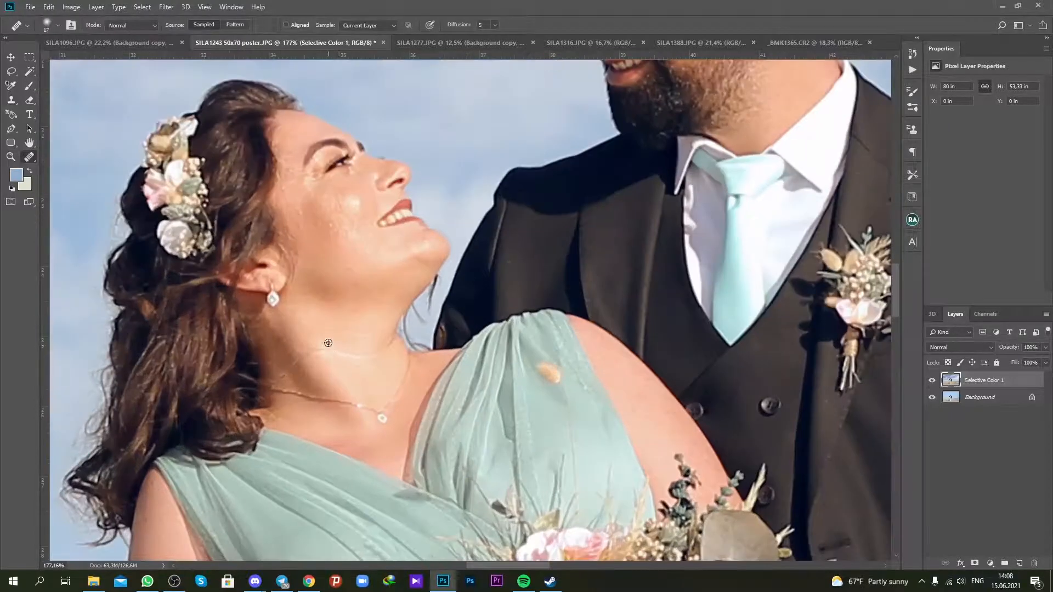
left_click_drag(322, 350, 359, 355)
mouse_move(309, 315)
left_mouse_down()
mouse_move(346, 315)
mouse_move(346, 267)
mouse_move(361, 235)
left_mouse_up()
left_click(368, 266, "alt")
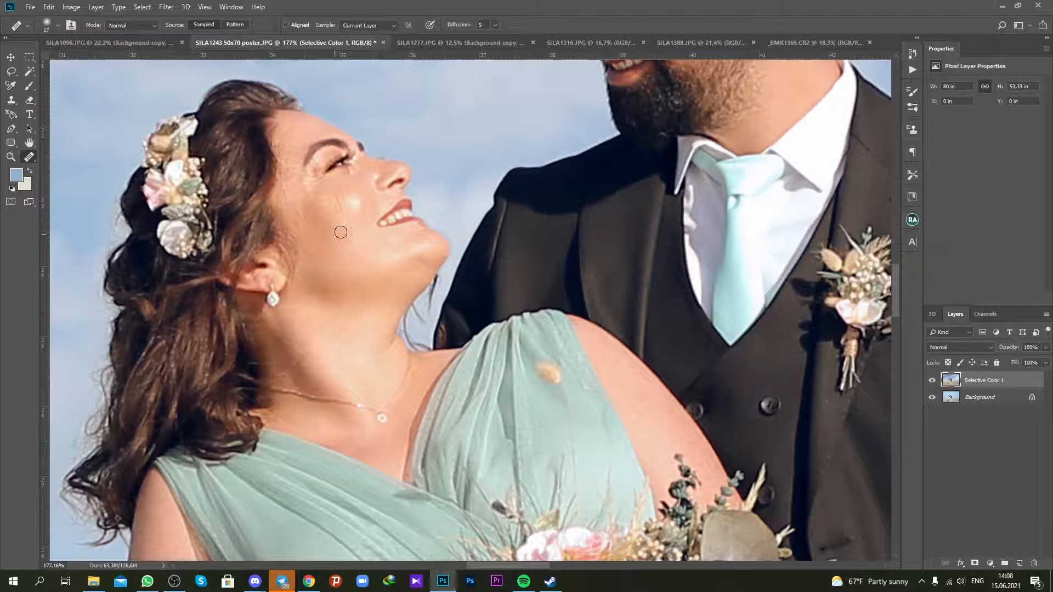
Step: Retouch the skin on the groom's temple and forehead with the Healing Brush
scroll(341, 232, "up", 1)
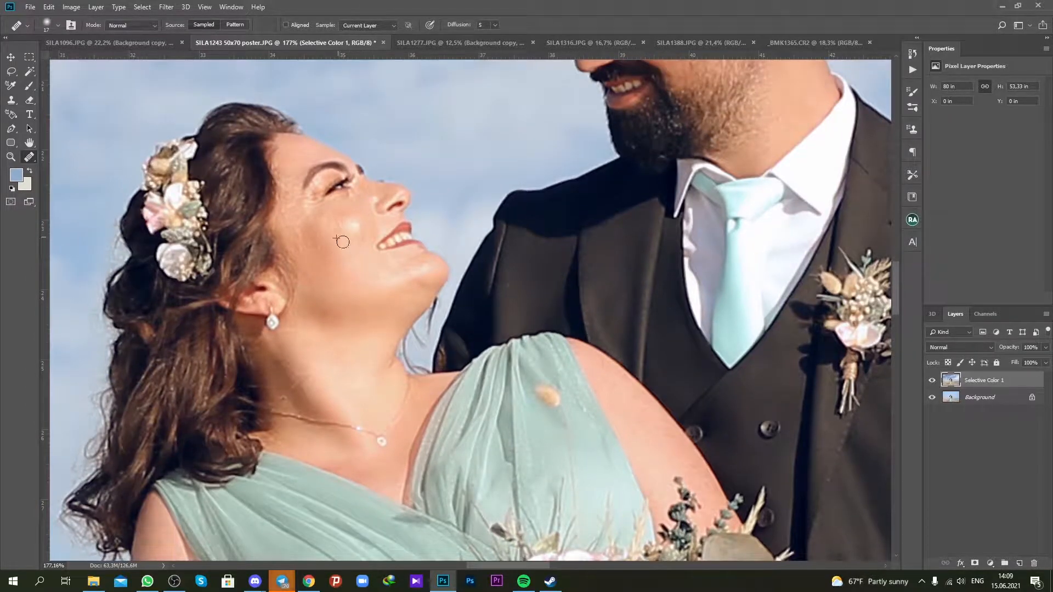
scroll(342, 241, "down", 8)
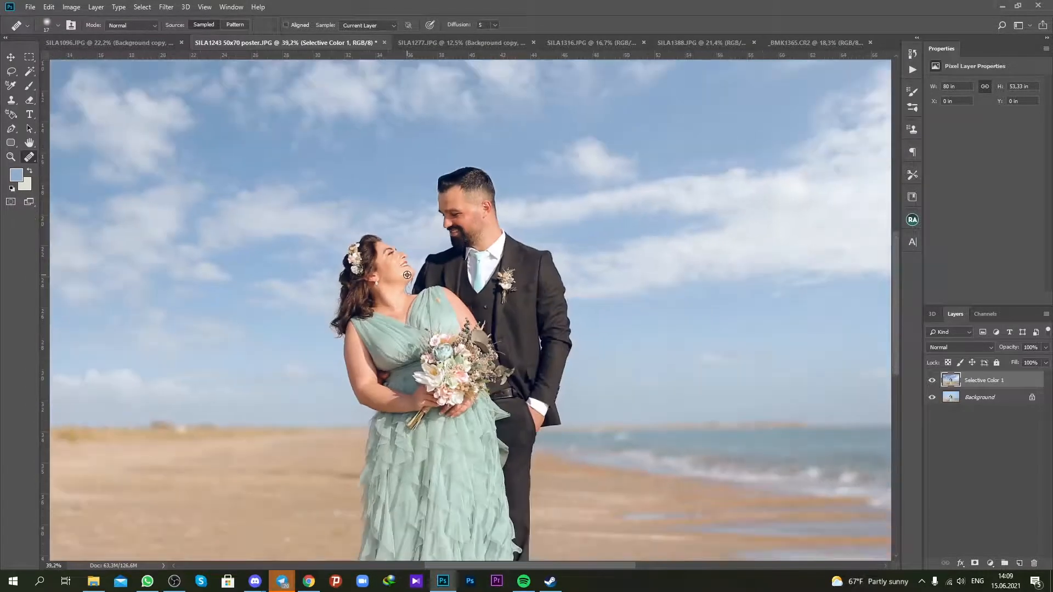
scroll(407, 275, "up", 7)
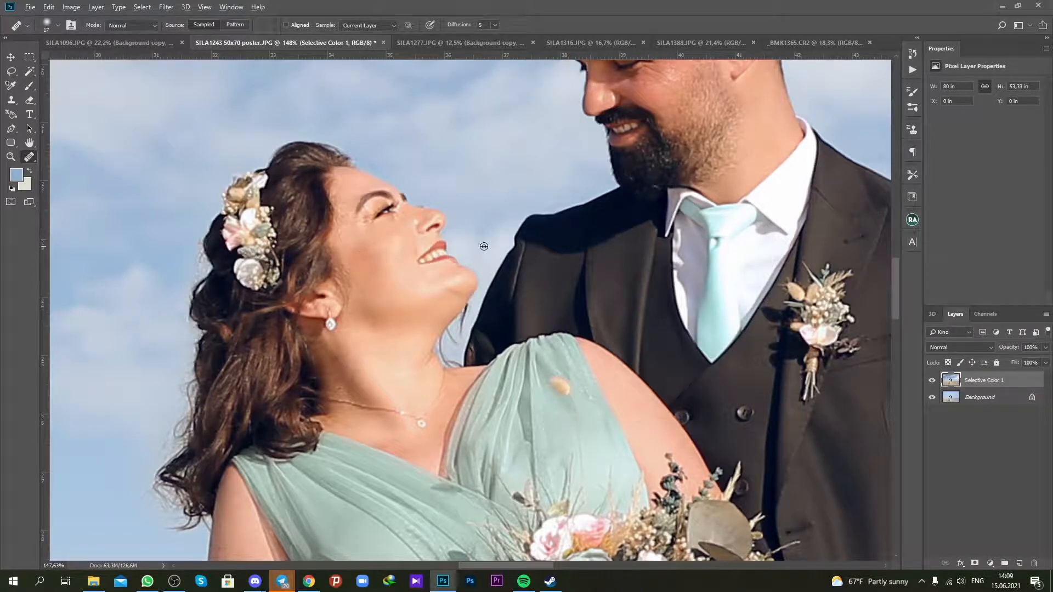
scroll(483, 246, "down", 2)
scroll(609, 132, "up", 2)
left_click_drag(612, 122, 621, 125)
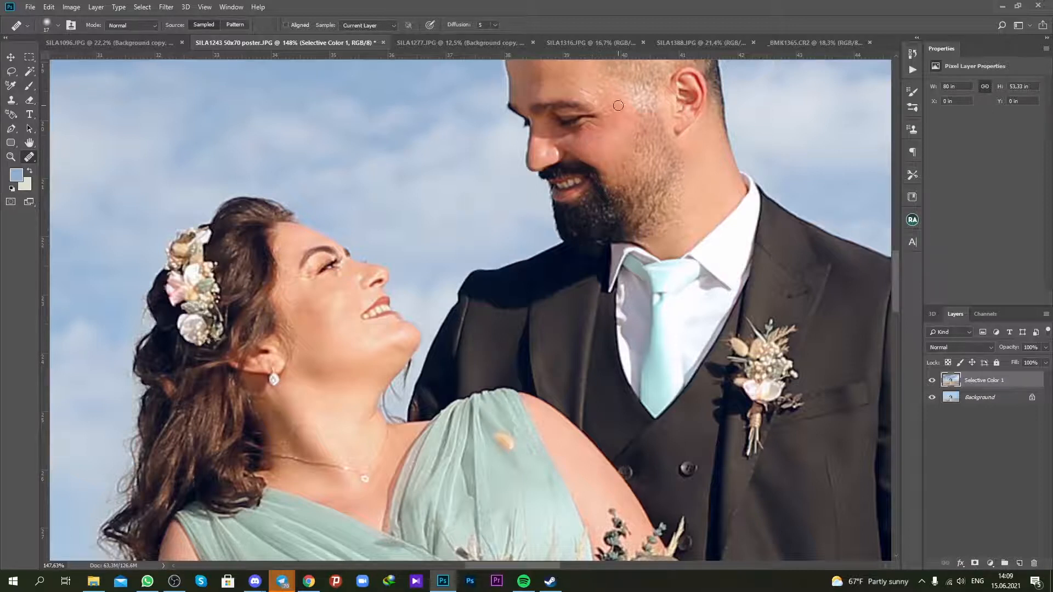
mouse_move(617, 103)
left_mouse_down()
mouse_move(610, 150)
mouse_move(585, 120)
mouse_move(539, 119)
left_mouse_up()
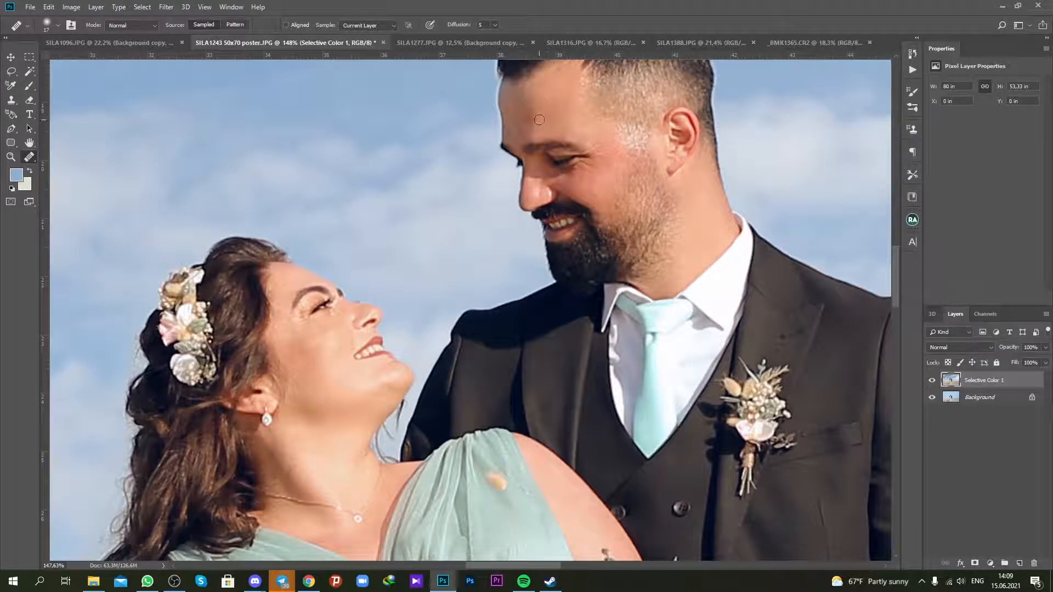
Step: Duplicate the merged Selective Color 1 layer
scroll(528, 120, "down", 4)
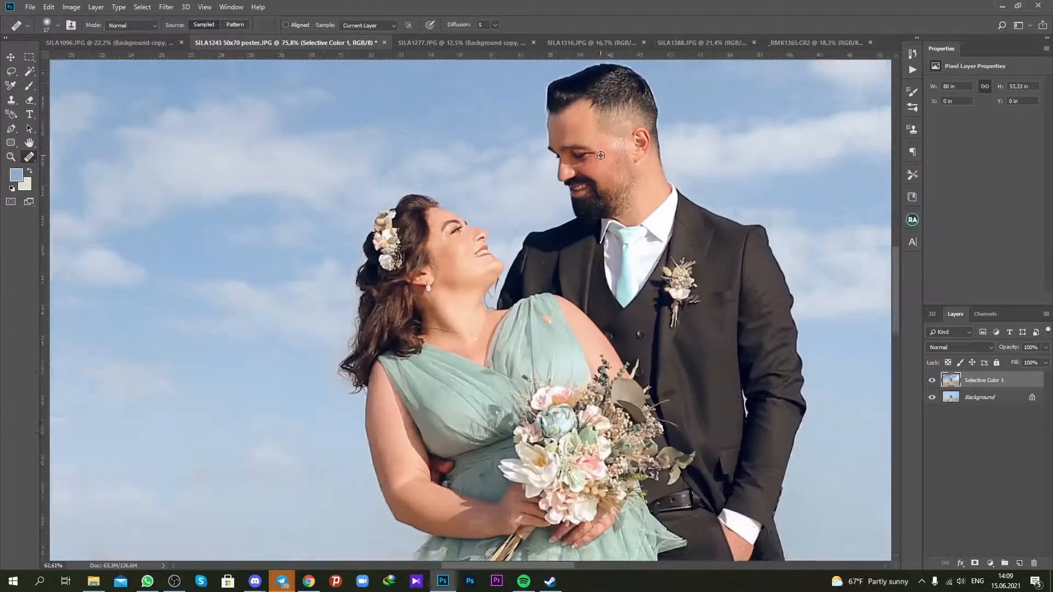
scroll(447, 259, "up", 4)
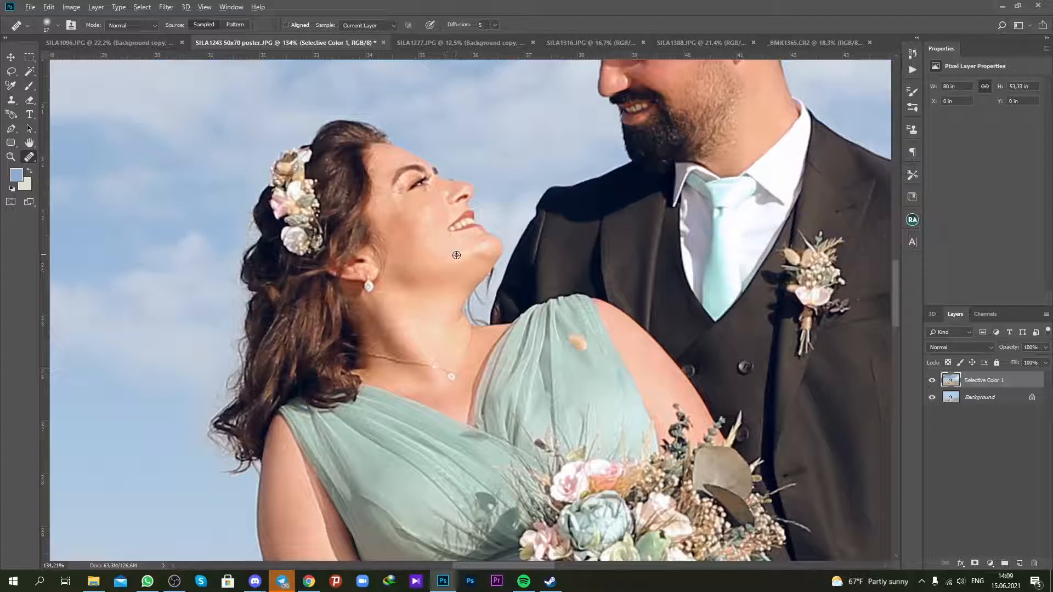
scroll(467, 265, "down", 5)
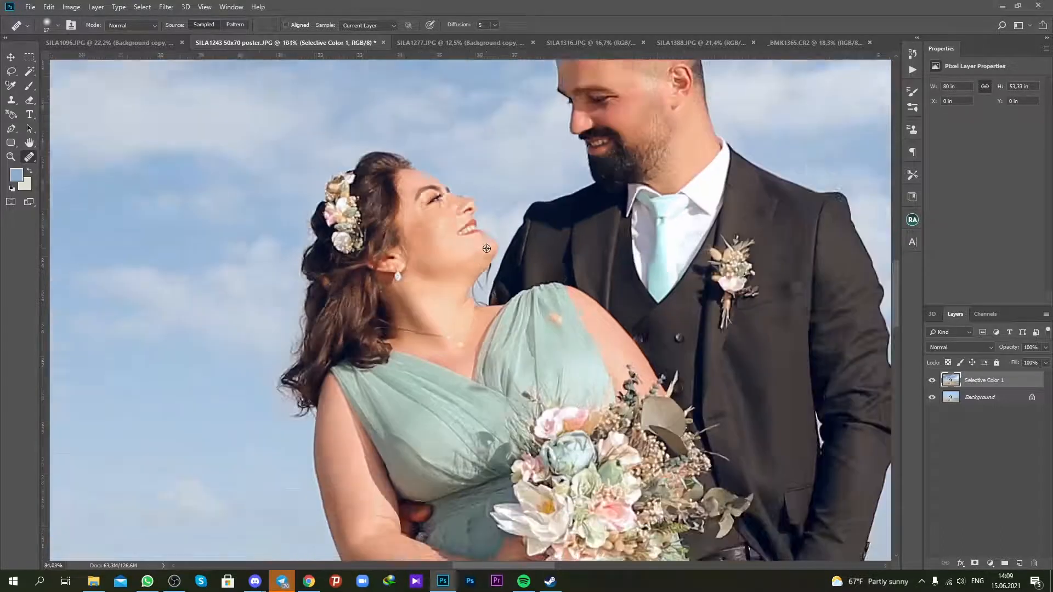
scroll(532, 224, "up", 2)
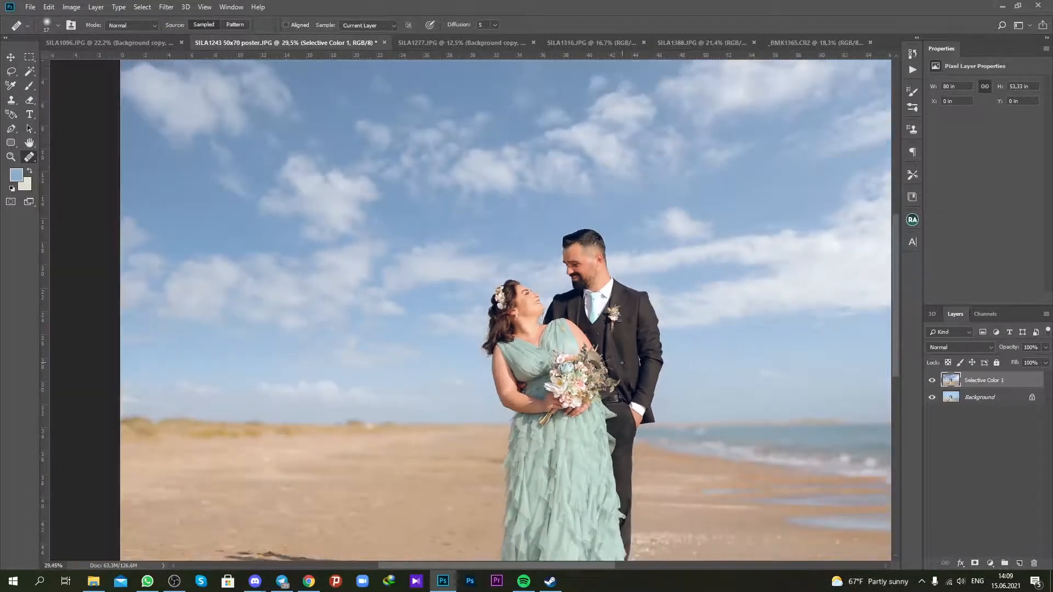
scroll(533, 223, "down", 2)
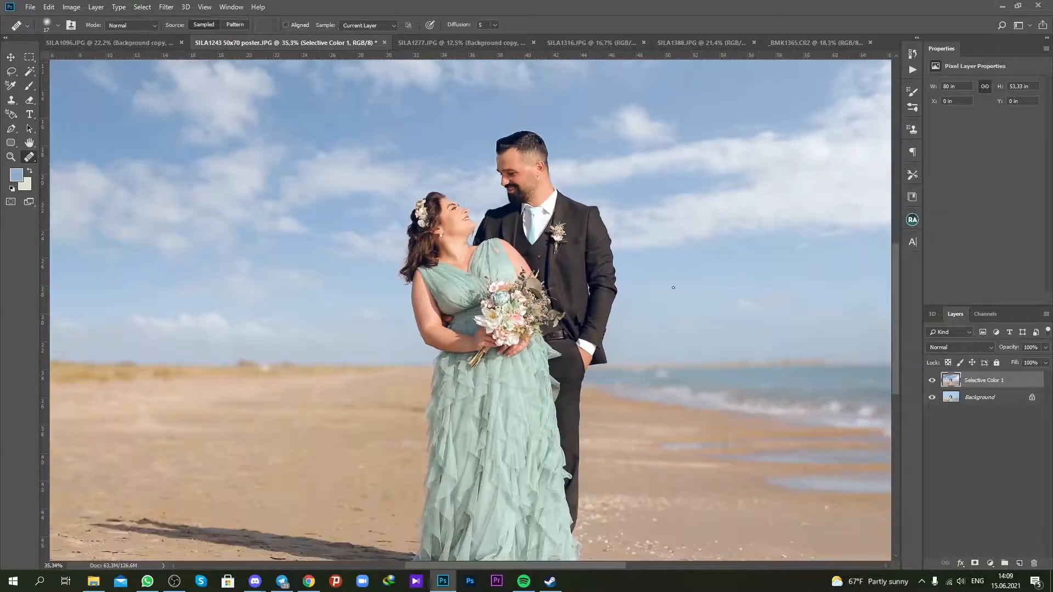
right_click(990, 381)
left_click(879, 185)
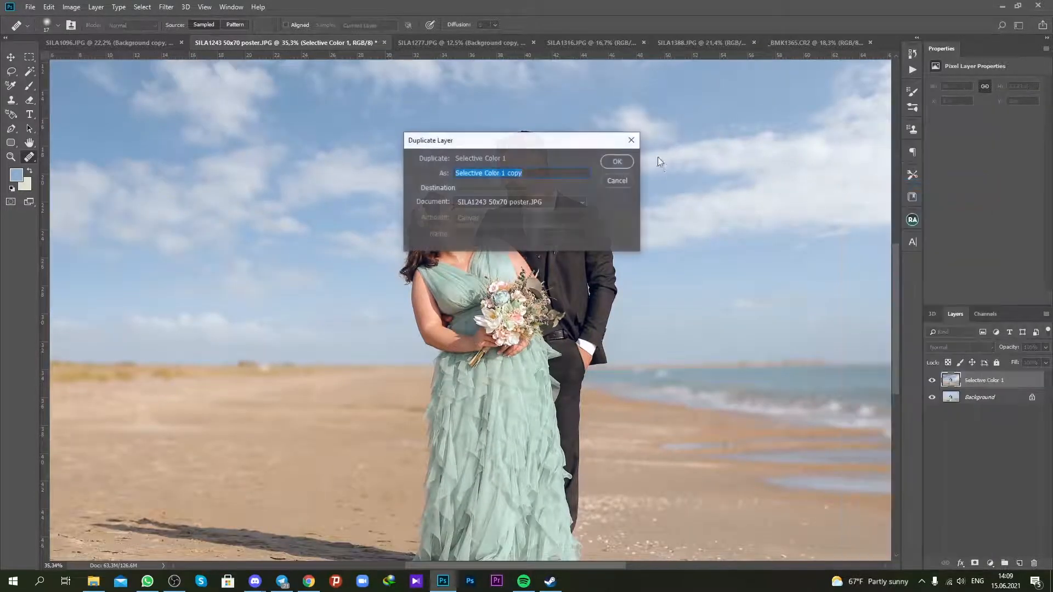
left_click(615, 163)
Step: Soften the duplicate layer with the Camera Raw Filter, using Texture -75, Clarity -38 and Dehaze +3
left_click(164, 7)
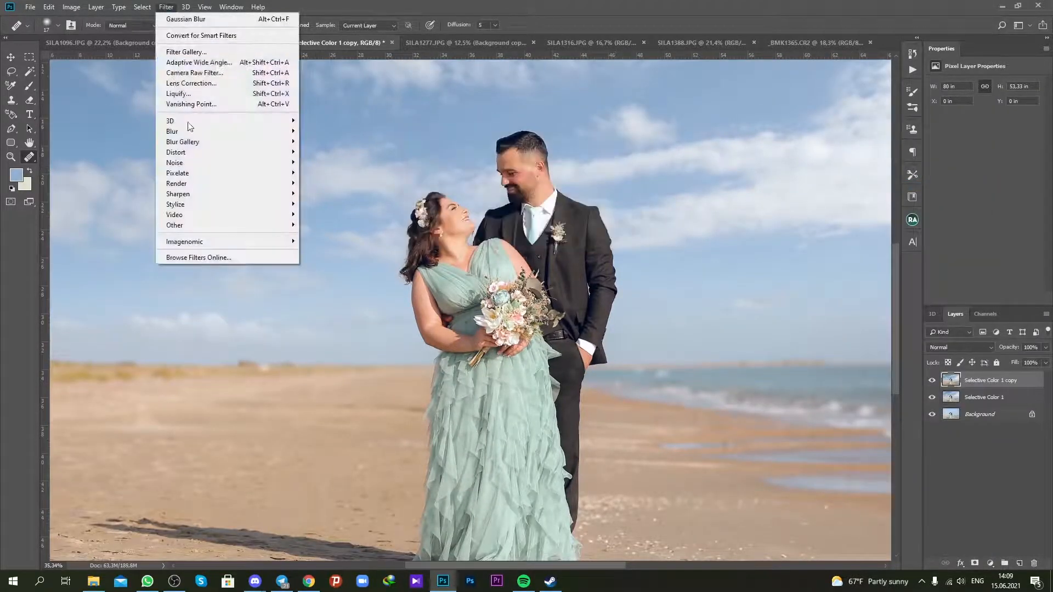
left_click(203, 73)
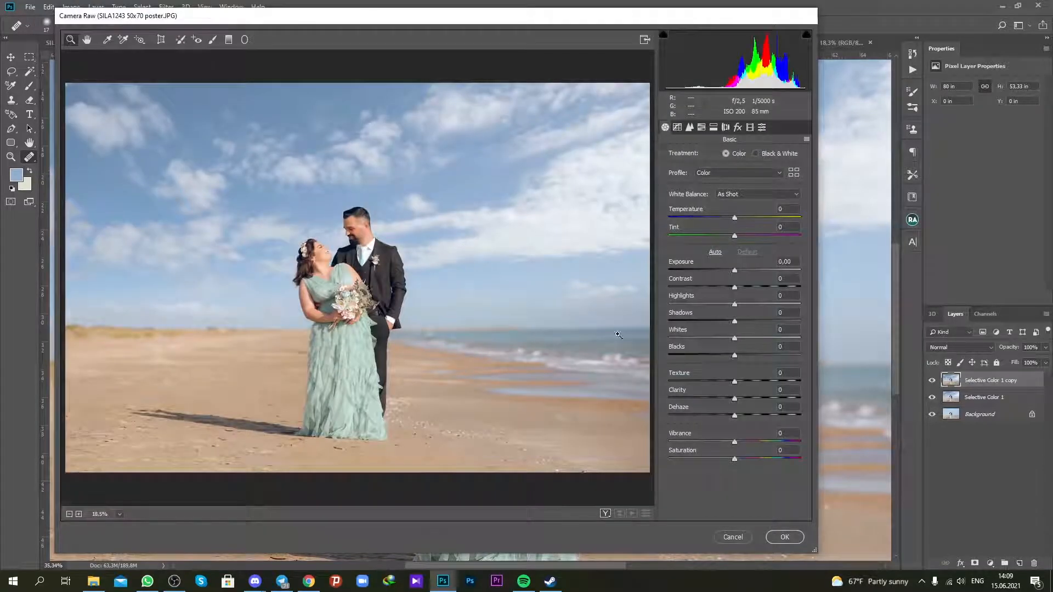
left_click(316, 287)
left_click(459, 242)
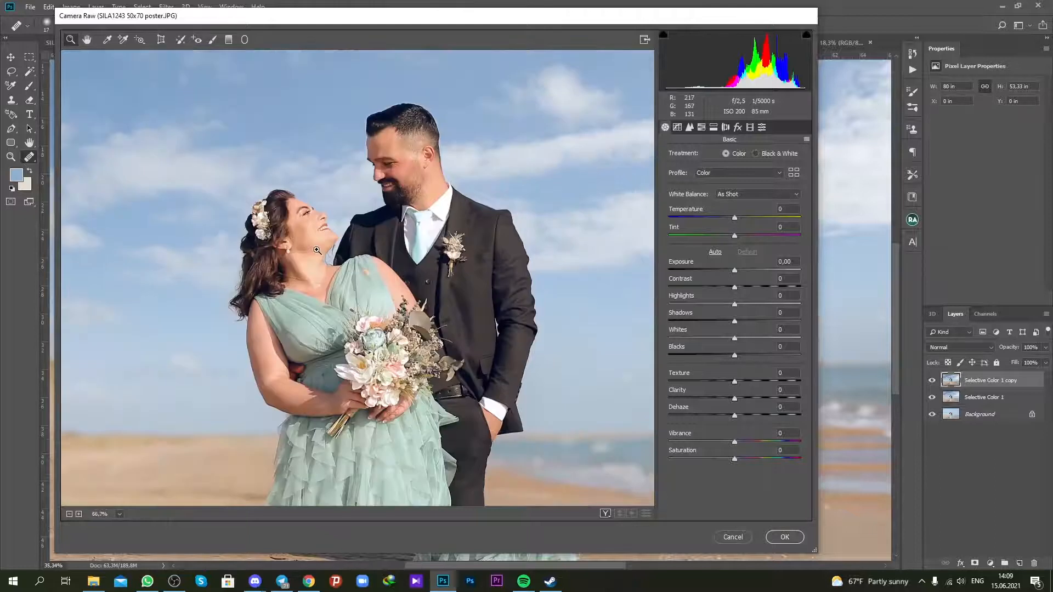
left_click(317, 251)
left_click(405, 320)
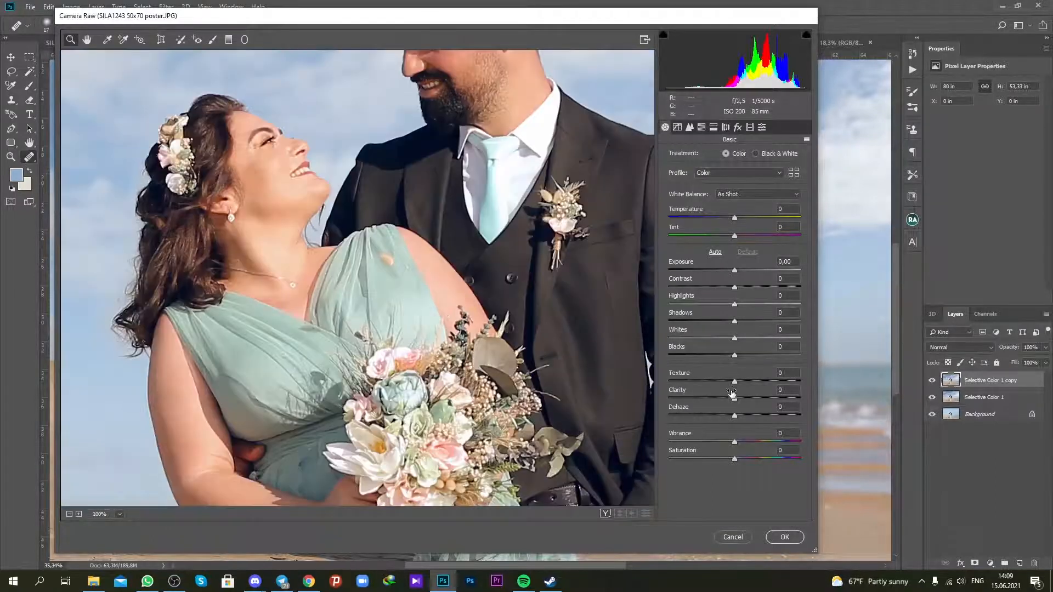
mouse_move(717, 382)
left_mouse_down()
mouse_move(695, 383)
mouse_move(714, 399)
left_mouse_up()
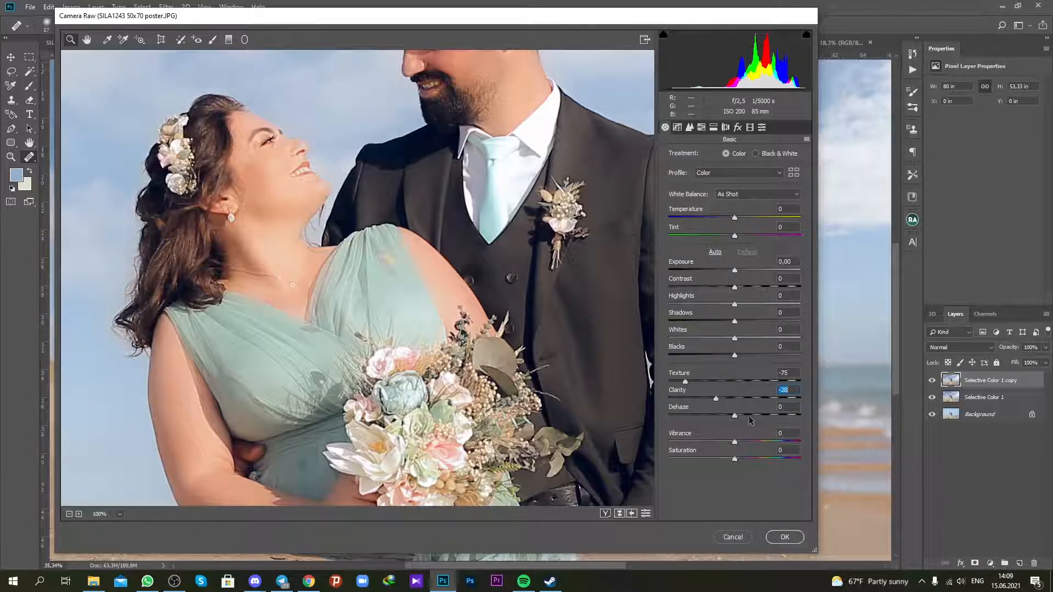
left_click_drag(738, 415, 711, 397)
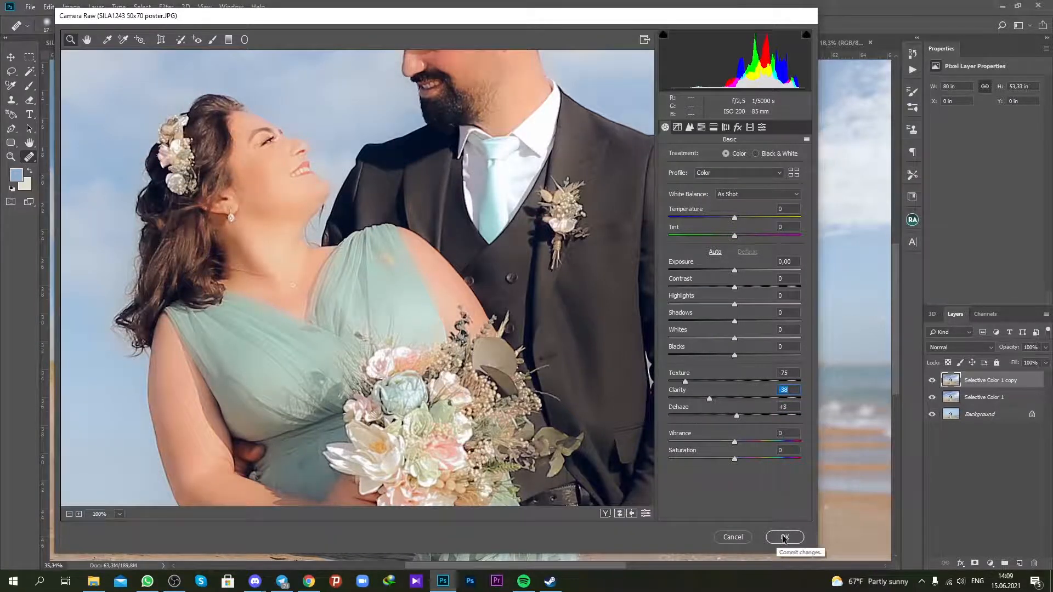
left_click(785, 537)
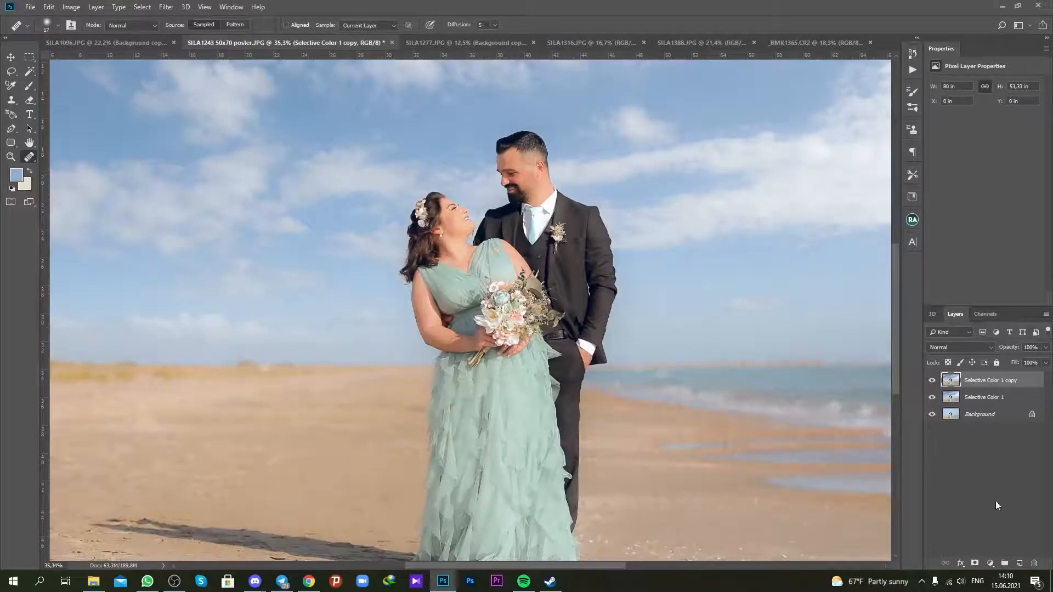
Step: Add a layer mask to the softened copy, invert it to black, and ready a white soft round brush at 64 px
left_click(973, 563)
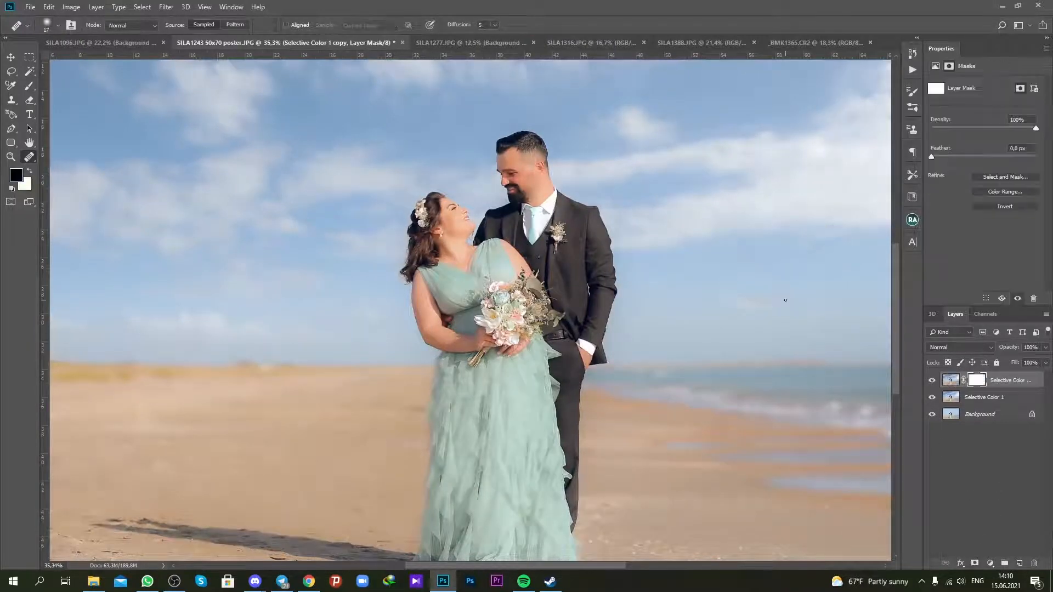
key("ctrl+i")
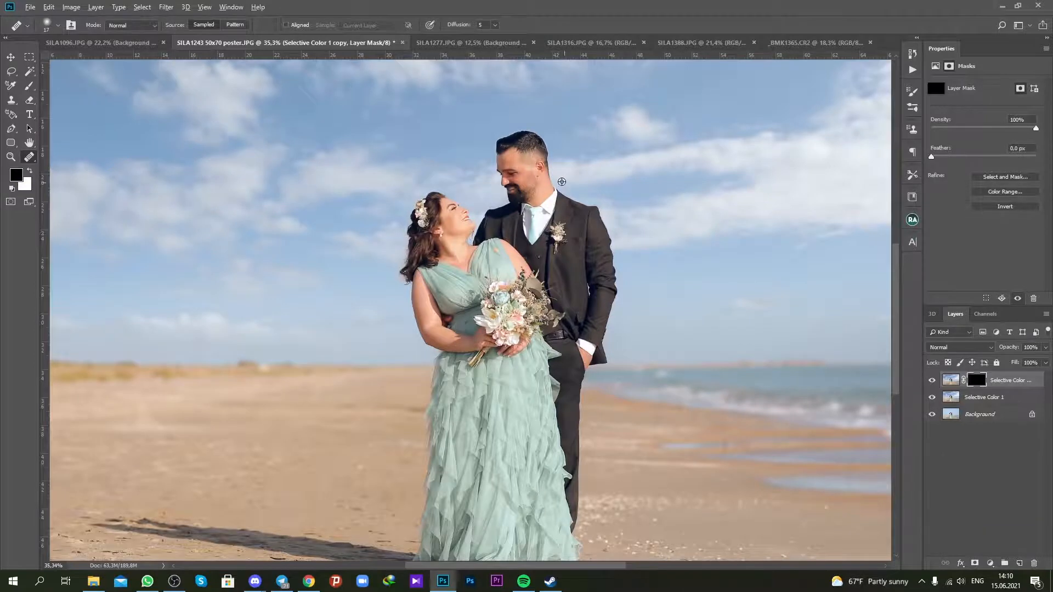
scroll(561, 182, "up", 12)
left_click(30, 86)
left_click(30, 170)
right_click(532, 231)
left_click(613, 256)
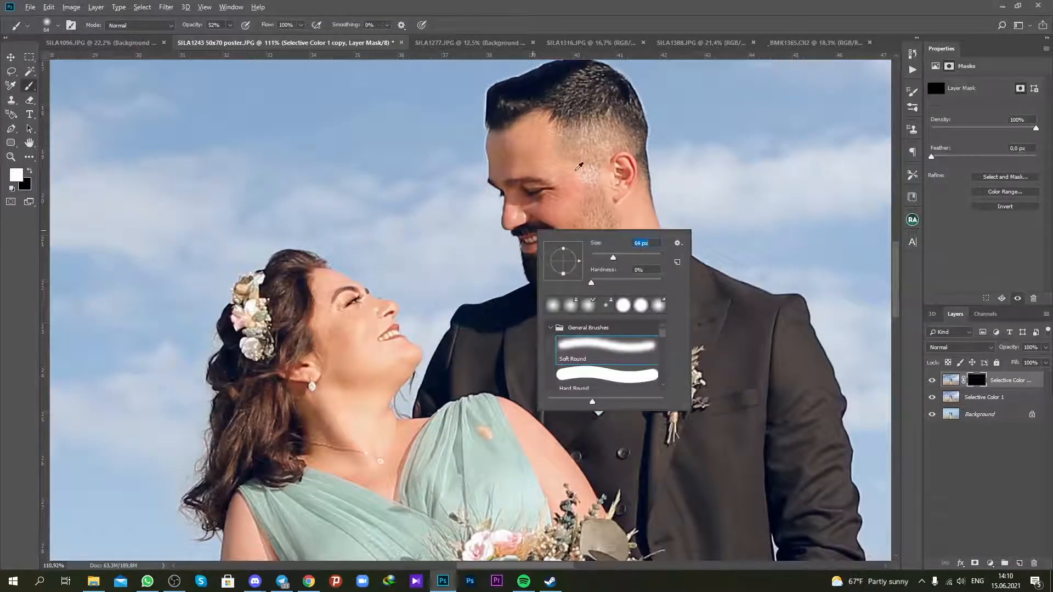
left_click(576, 171, "alt")
left_click(12, 189)
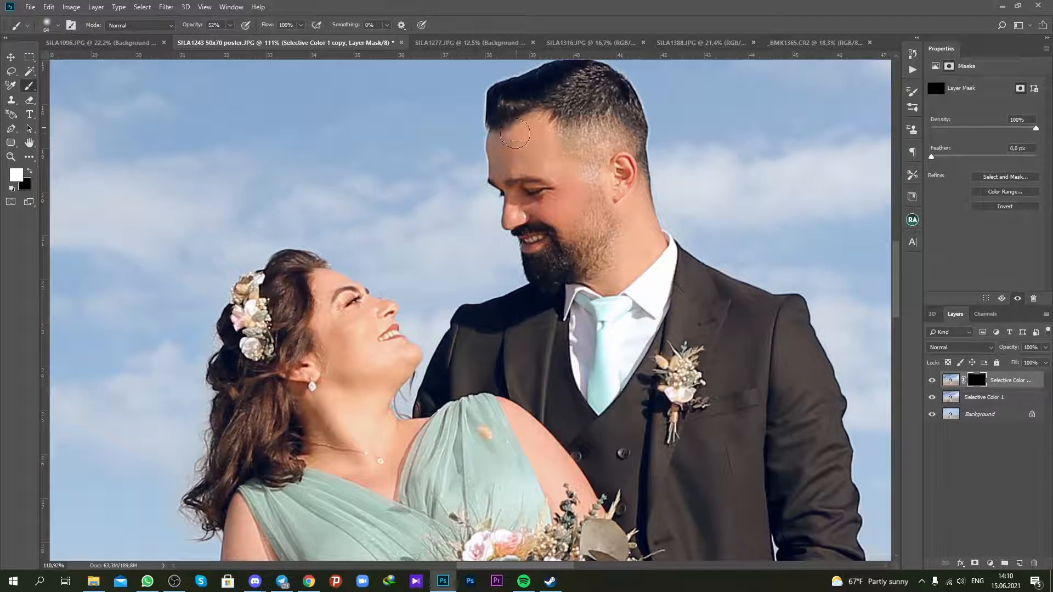
Step: Paint white on the mask at 52% opacity over the groom's face and the bride's face, neck, chest and arm
left_click_drag(540, 170, 545, 139)
left_click_drag(405, 331, 479, 221)
mouse_move(408, 251)
left_mouse_down()
mouse_move(433, 208)
mouse_move(427, 235)
mouse_move(404, 241)
left_mouse_up()
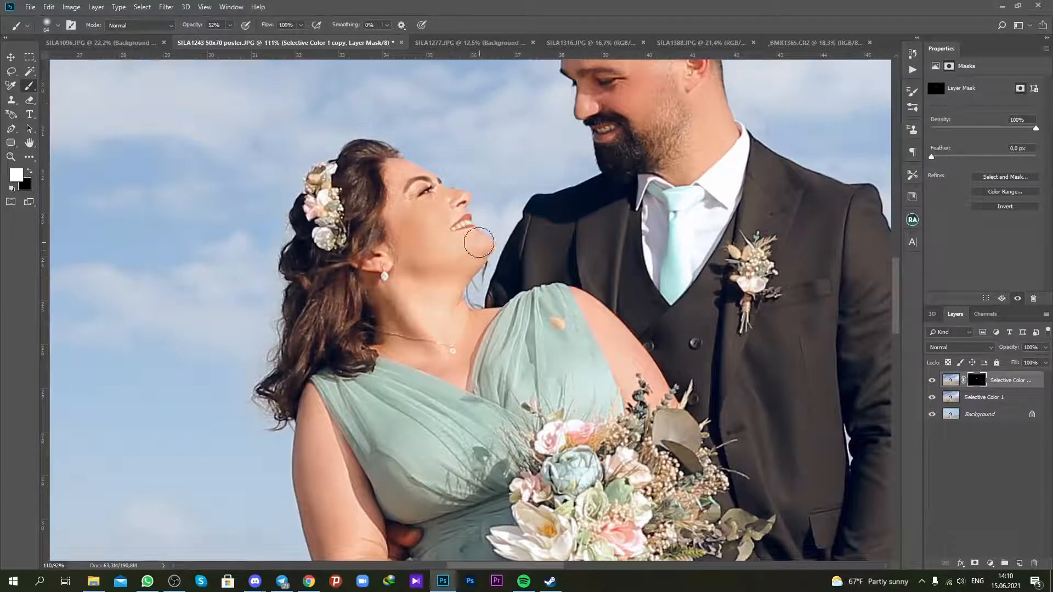
mouse_move(441, 271)
left_mouse_down()
mouse_move(431, 324)
mouse_move(431, 309)
left_mouse_up()
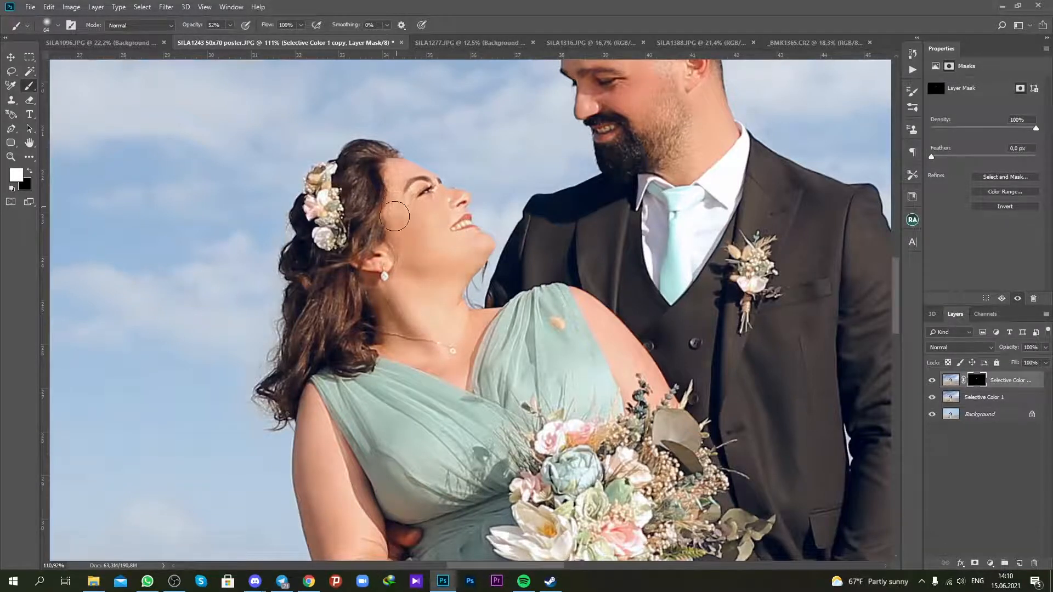
mouse_move(490, 362)
left_mouse_down()
mouse_move(474, 380)
mouse_move(406, 344)
mouse_move(461, 346)
left_mouse_up()
scroll(380, 360, "down", 5)
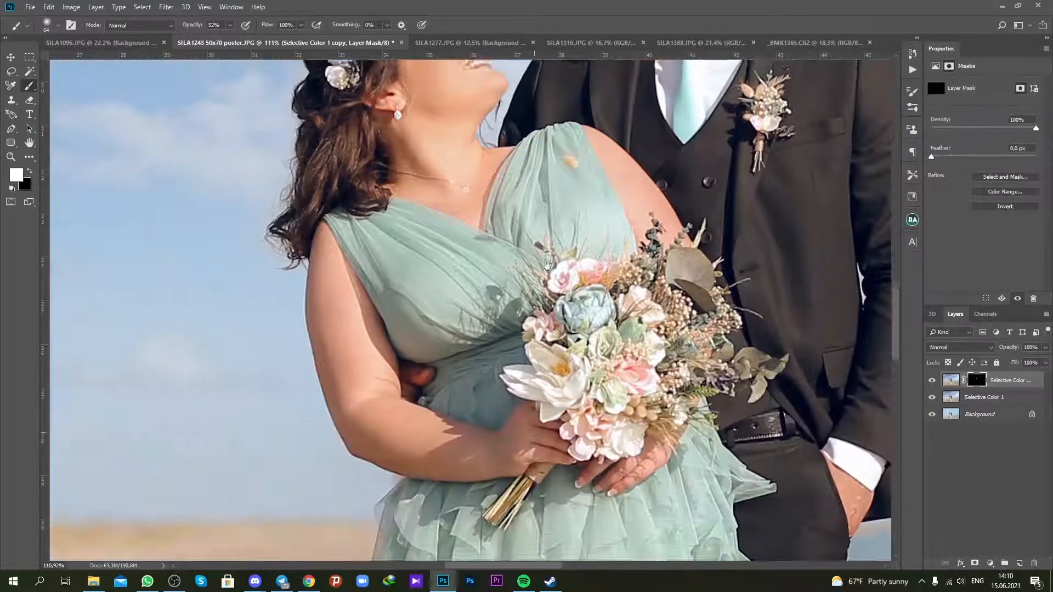
mouse_move(380, 361)
left_mouse_down()
mouse_move(351, 343)
mouse_move(356, 391)
mouse_move(341, 382)
mouse_move(329, 240)
mouse_move(331, 341)
left_mouse_up()
left_click_drag(393, 428, 494, 448)
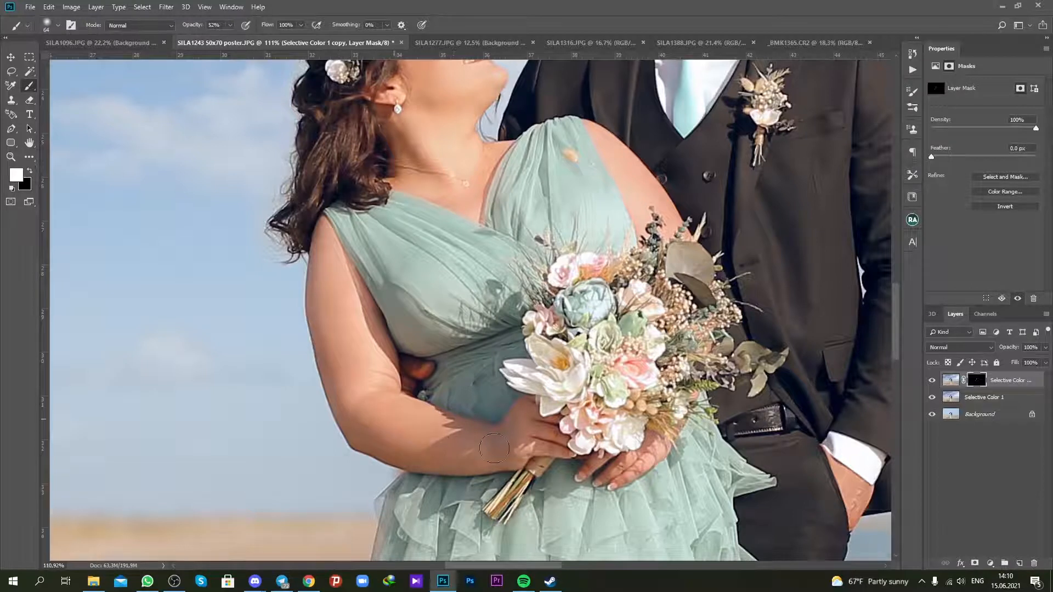
Step: Merge the masked softened copy with the Selective Color 1 layer
scroll(563, 272, "down", 11)
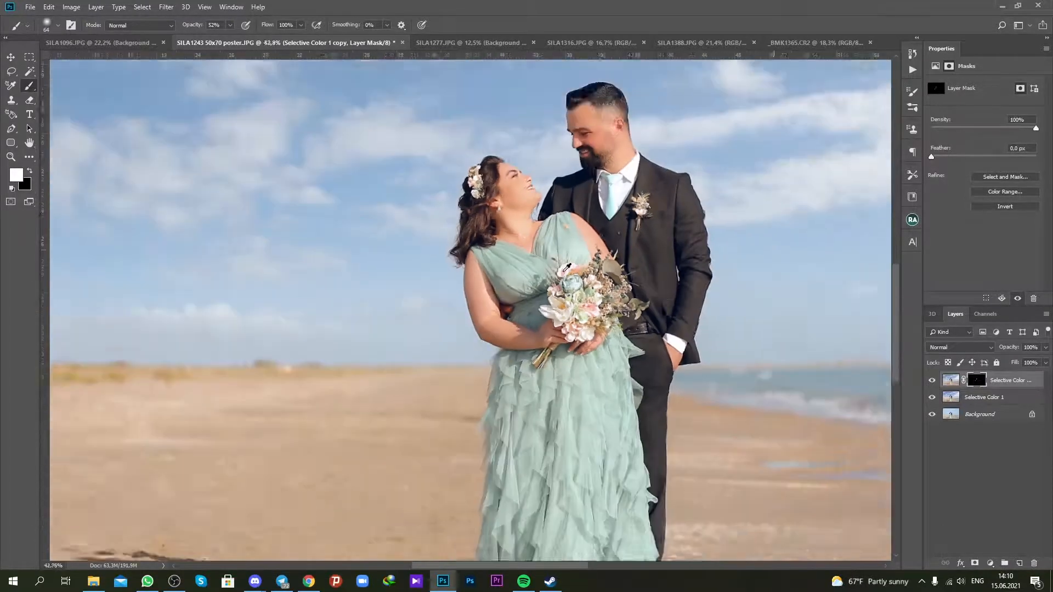
scroll(634, 195, "down", 1)
scroll(543, 241, "up", 3)
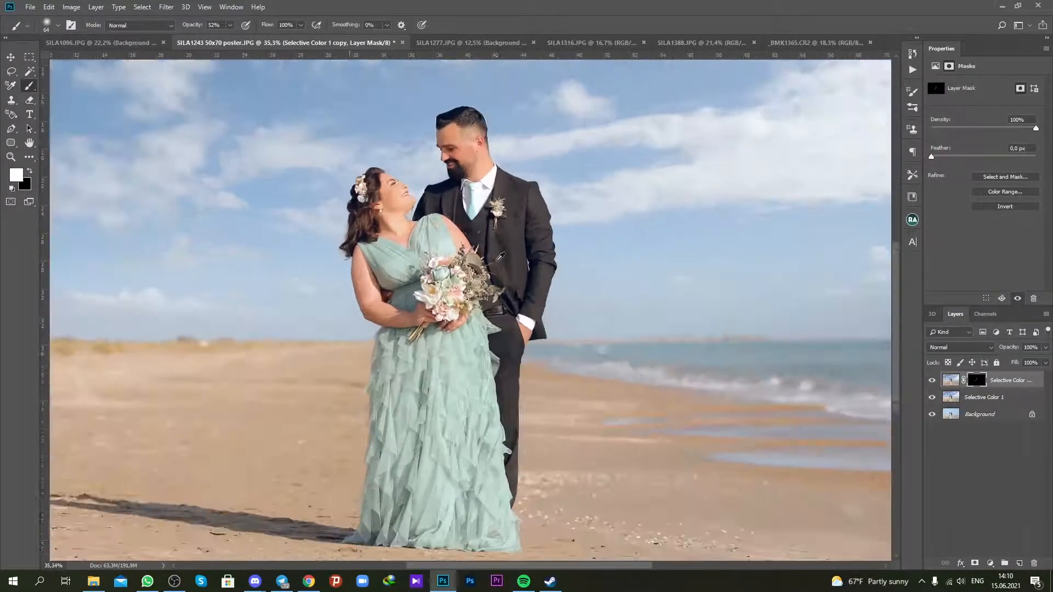
scroll(396, 183, "up", 3)
left_click(30, 171)
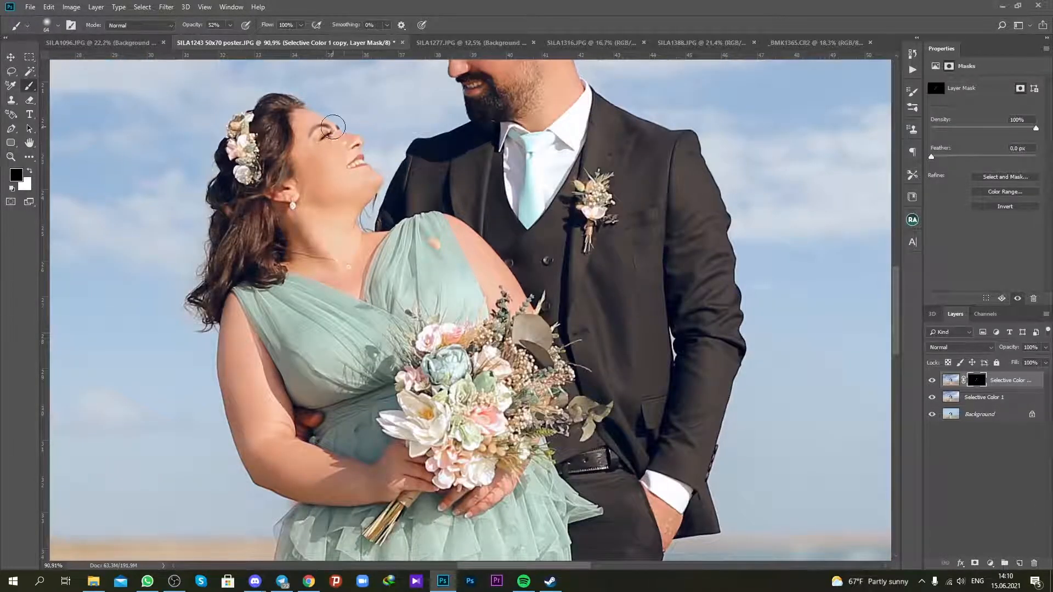
scroll(466, 159, "down", 5)
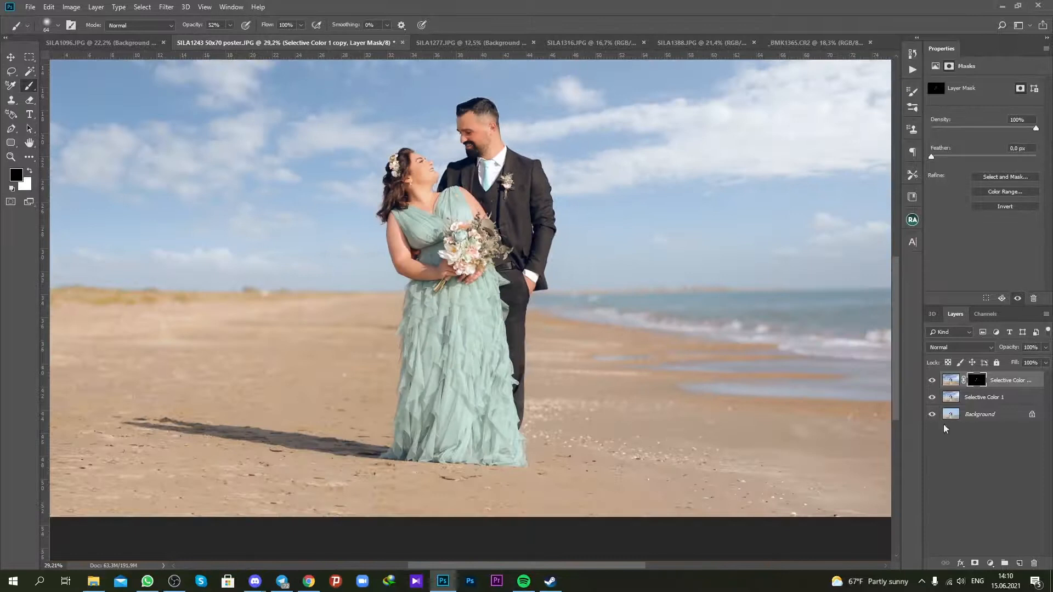
left_click(984, 399, "shift")
right_click(985, 401)
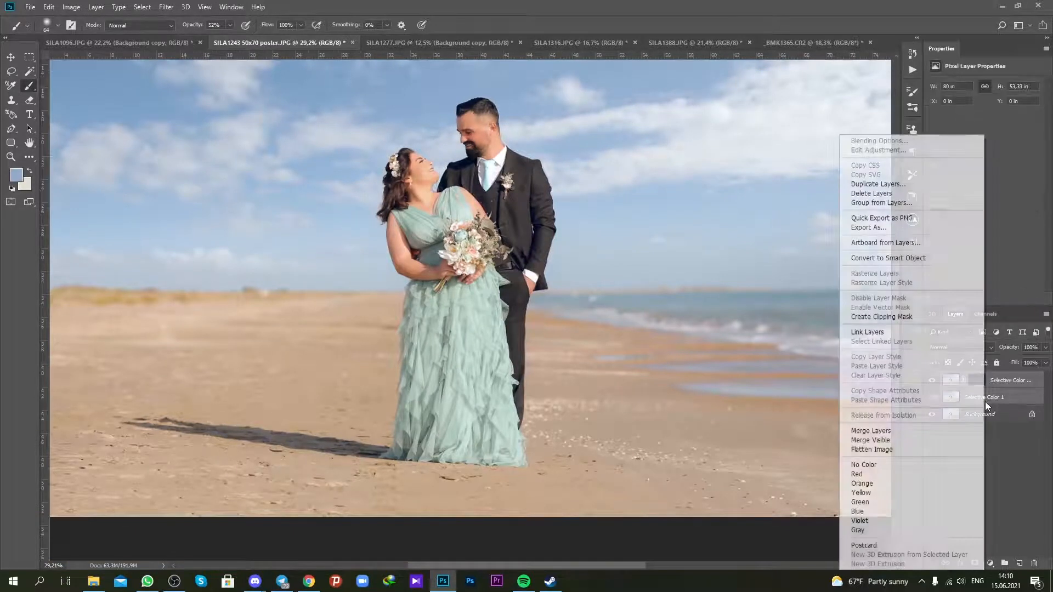
left_click(872, 431)
Step: Add a Solid Color fill layer above the merged photo in very dark navy blue, #00142b
left_click(8, 158)
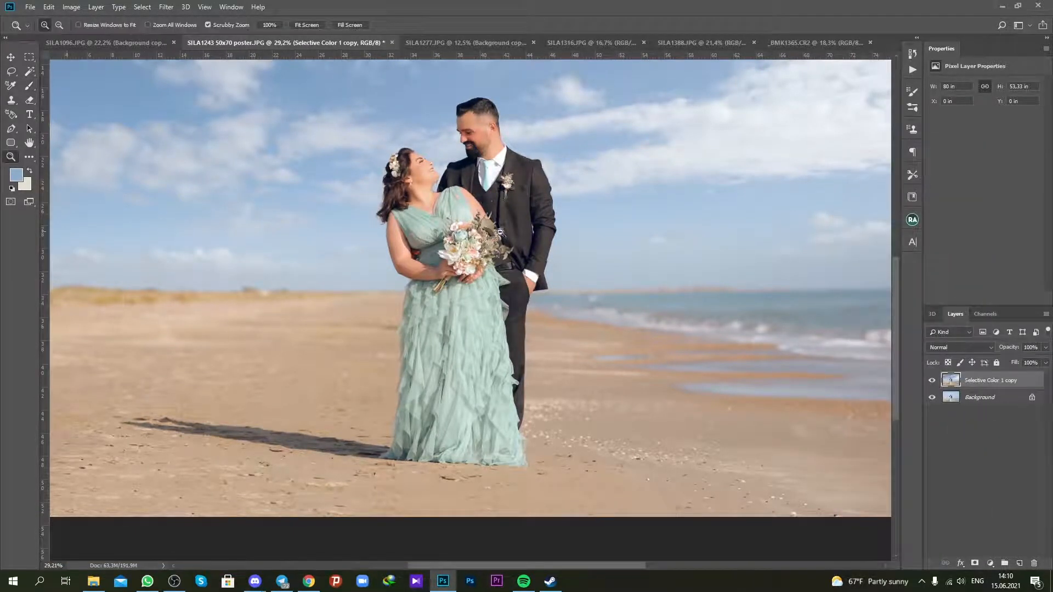
left_click(532, 238, "alt")
left_click_drag(574, 226, 568, 277)
left_click(305, 398, "alt")
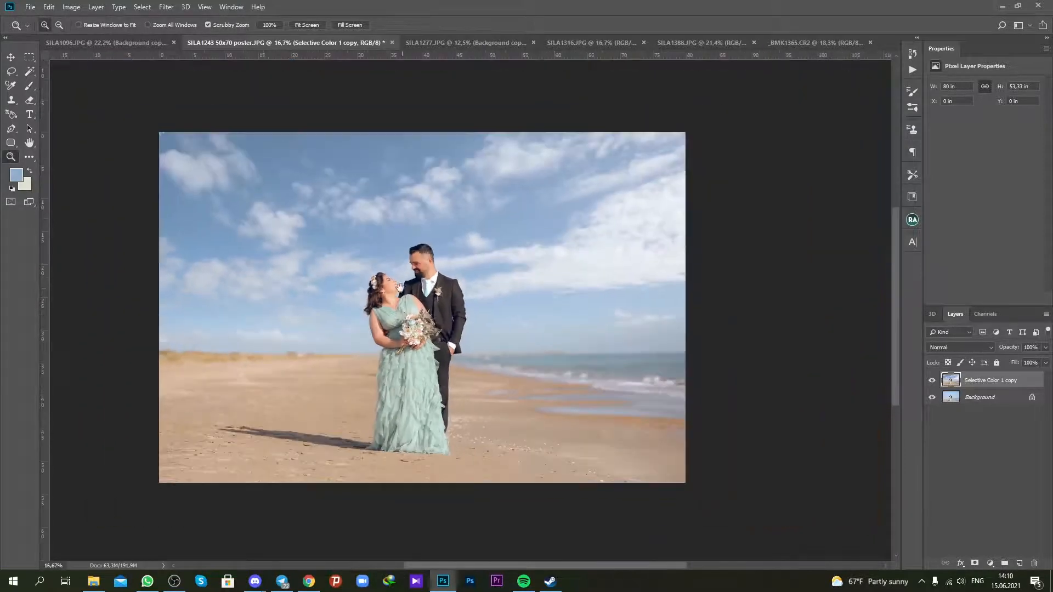
left_click_drag(409, 206, 501, 196)
left_click(561, 285)
left_click(990, 564)
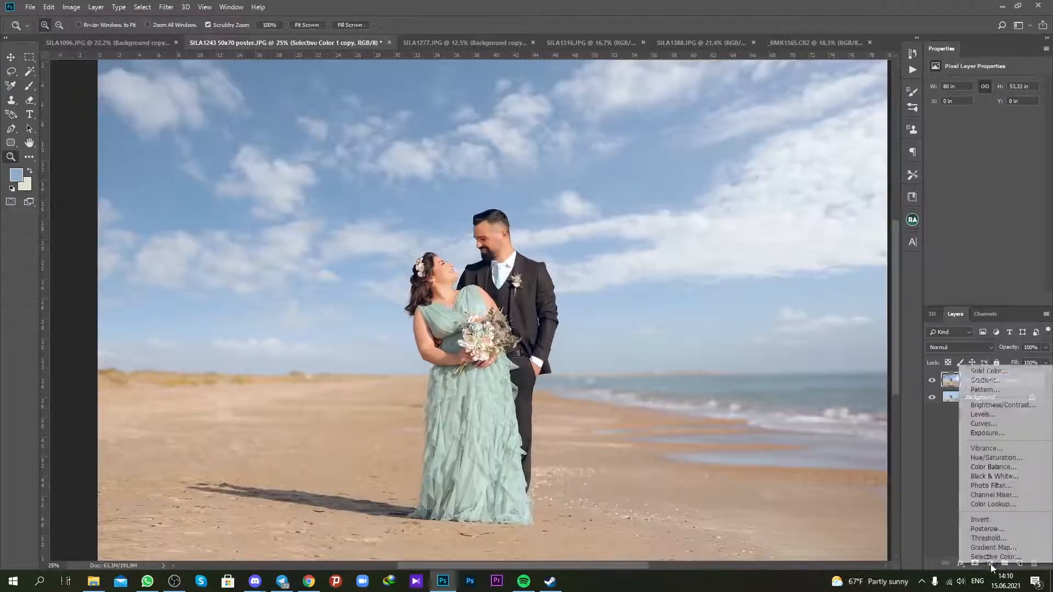
left_click(979, 370)
left_click(837, 405)
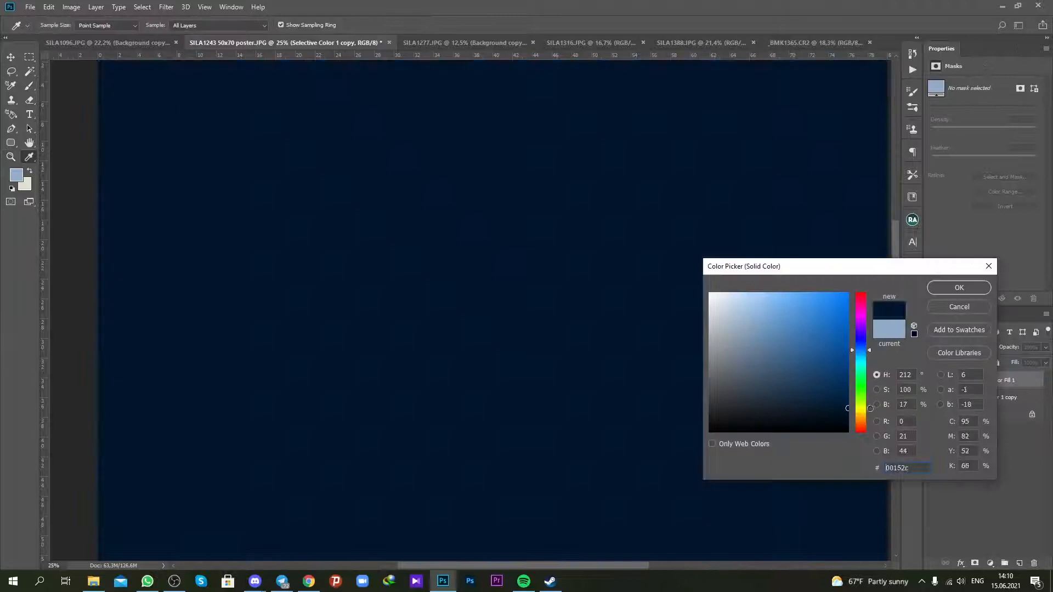
left_click(959, 287)
Step: Set the Solid Color fill layer's blend mode to Exclusion
left_click(954, 347)
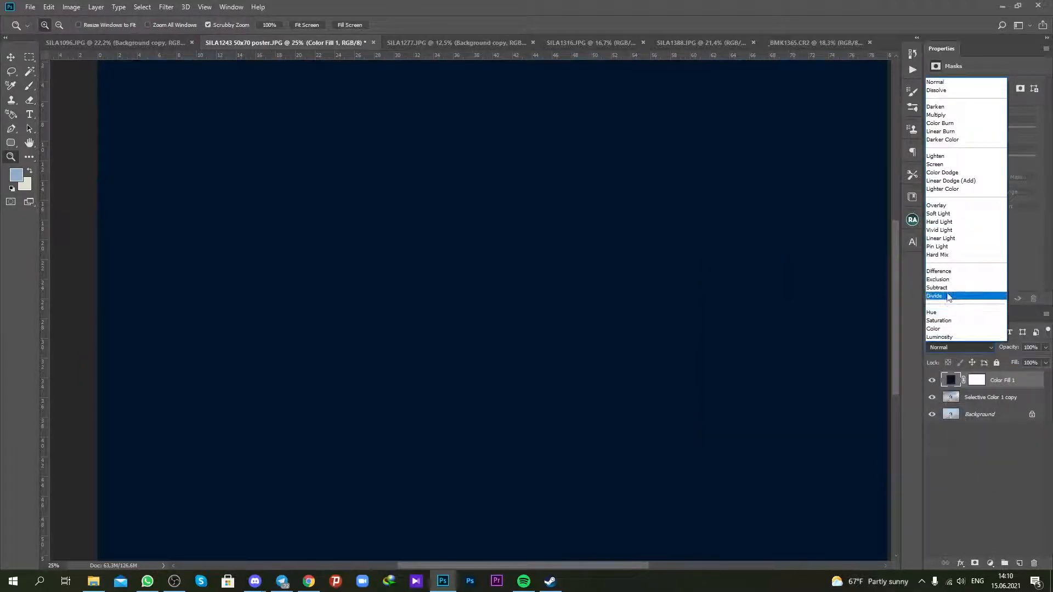
left_click(949, 276)
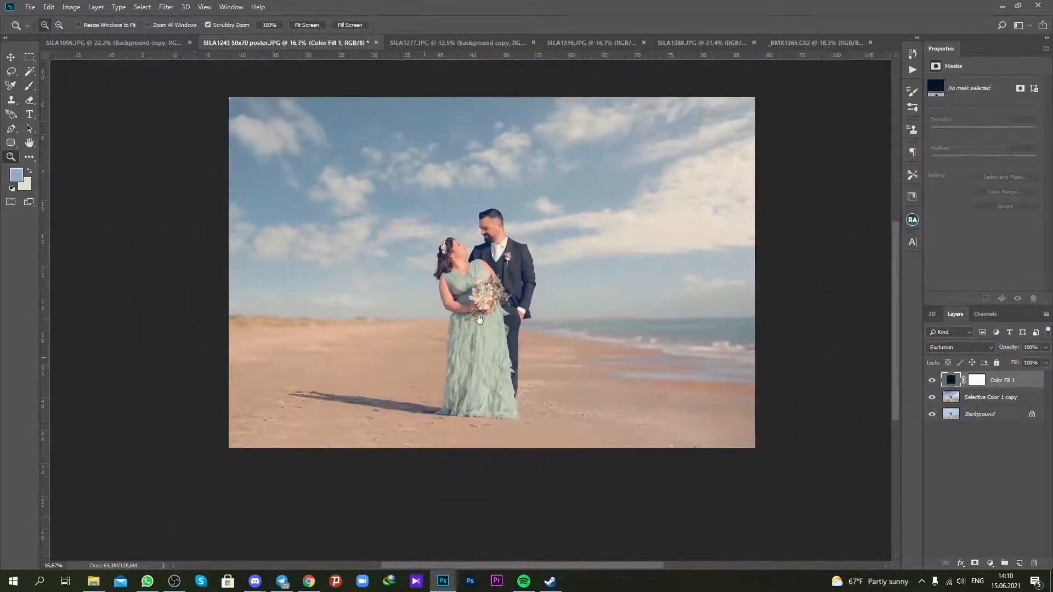
left_click(496, 313)
Step: Try different hues for the fill layer's colour and settle on a very dark red
double_click(949, 380)
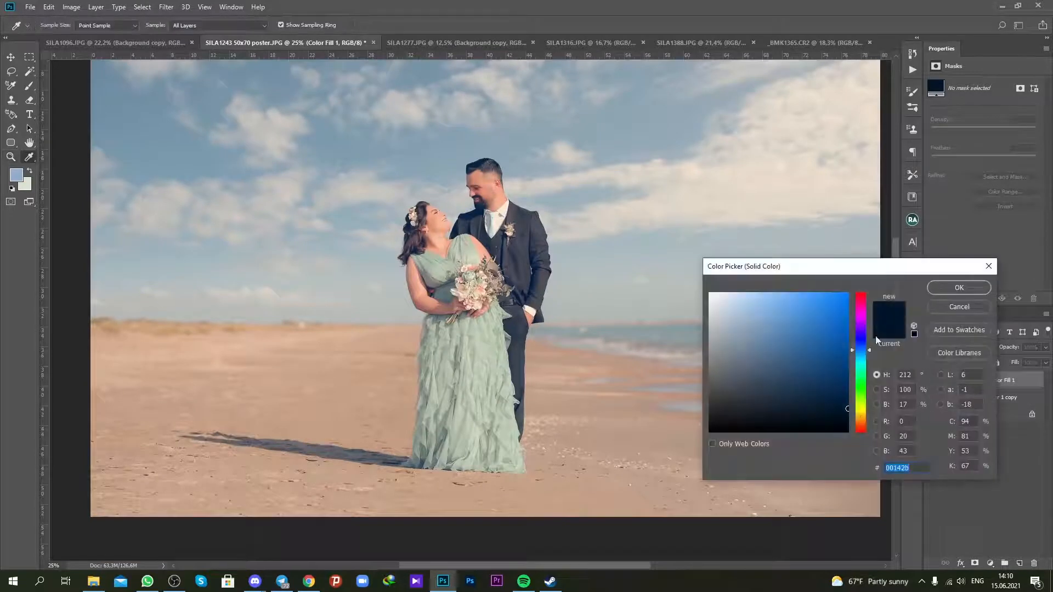
left_click_drag(860, 416, 857, 295)
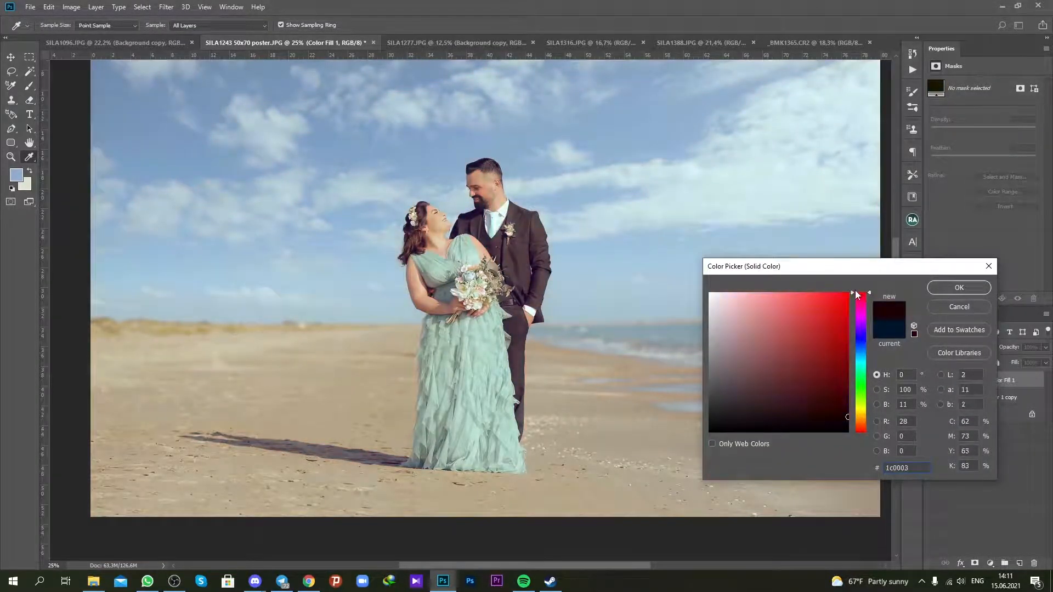
left_click_drag(861, 341, 867, 301)
left_click(943, 290)
scroll(590, 247, "down", 1)
left_click_drag(461, 338, 599, 300)
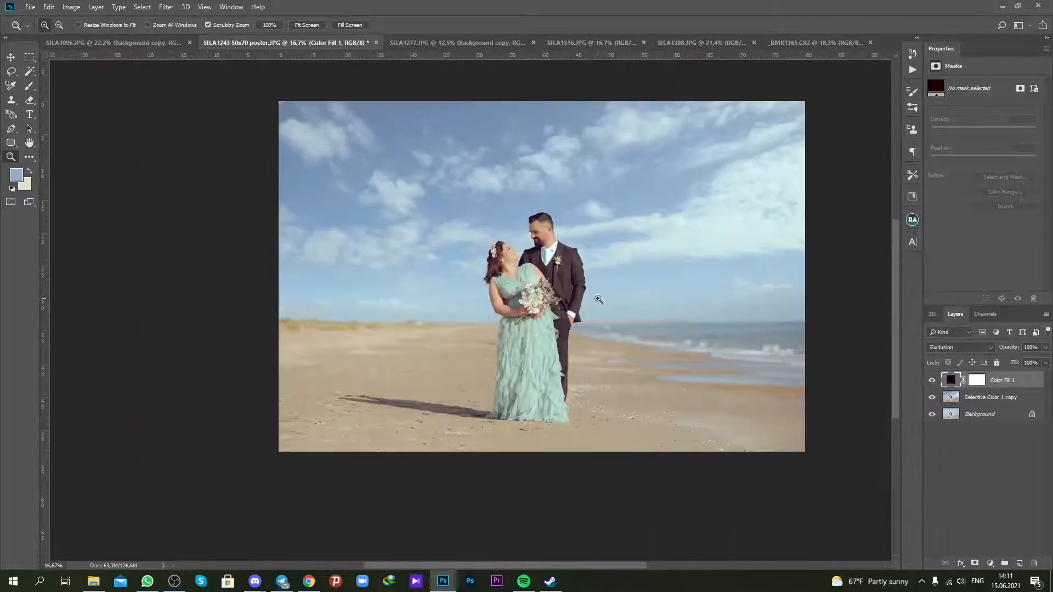
Step: Lower the Color Fill layer's opacity to 52% and compare the photo with and without the fill
scroll(598, 300, "up", 2)
left_click(1046, 347)
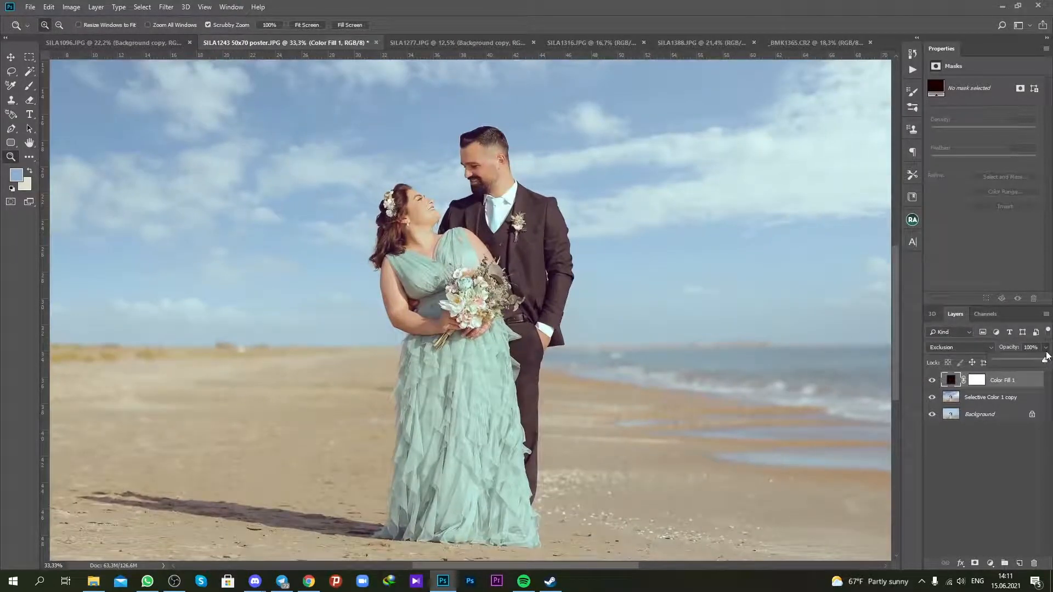
left_click(932, 381)
left_click(932, 380)
key("ctrl+minus")
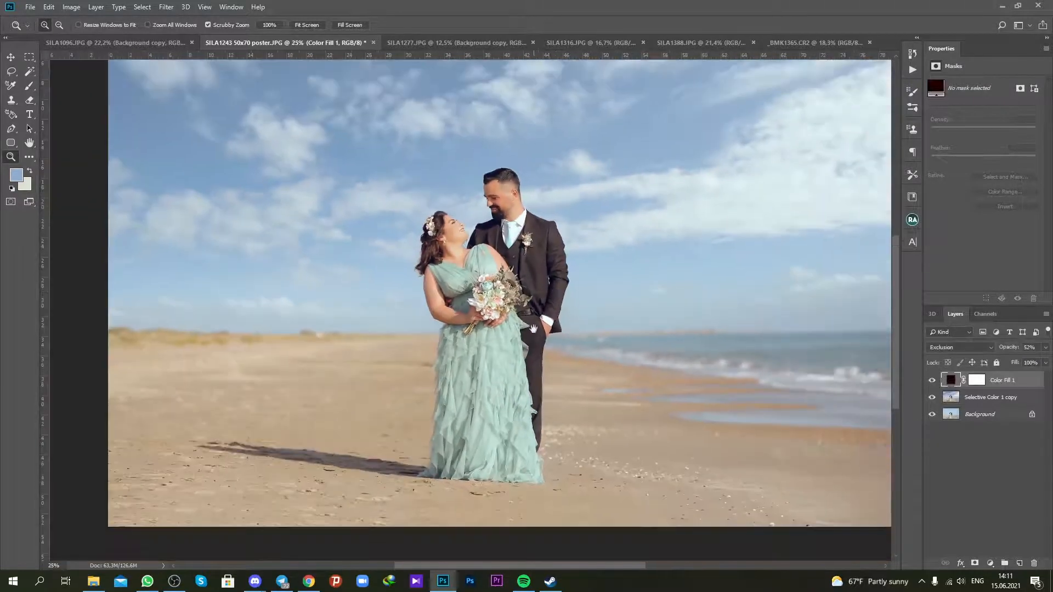
Step: Merge the Color Fill layer with the Selective Color 1 copy layer and duplicate the merged layer
left_click(999, 404, "shift")
right_click(999, 404)
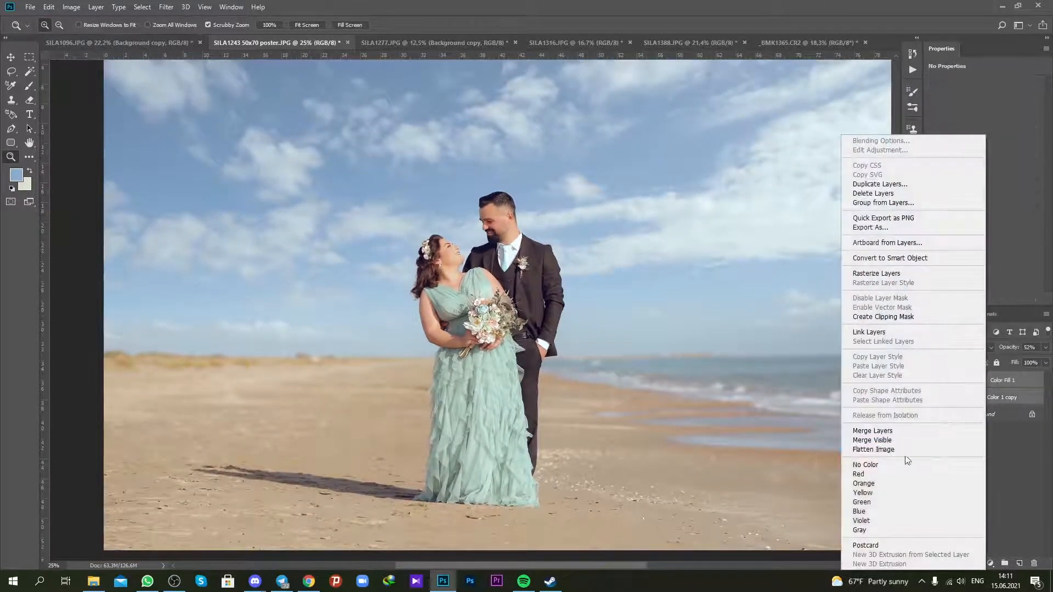
left_click(861, 432)
key("ctrl+plus")
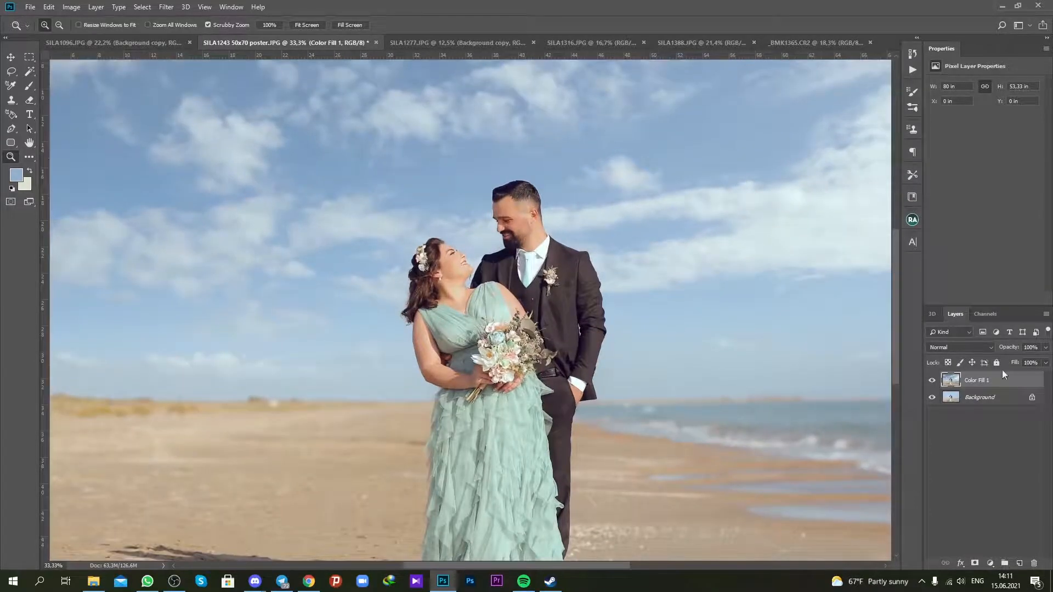
right_click(986, 381)
left_click(858, 184)
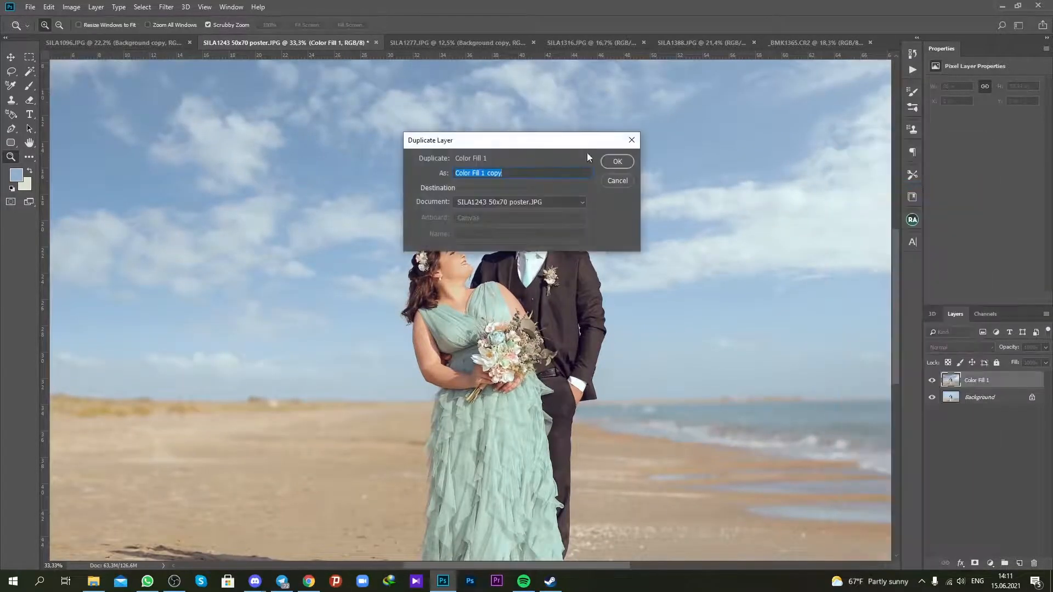
key("Return")
Step: Apply the Camera Raw filter to the duplicate with Clarity +19, Shadows +15, Contrast +14 and lowered Blacks
left_click(172, 7)
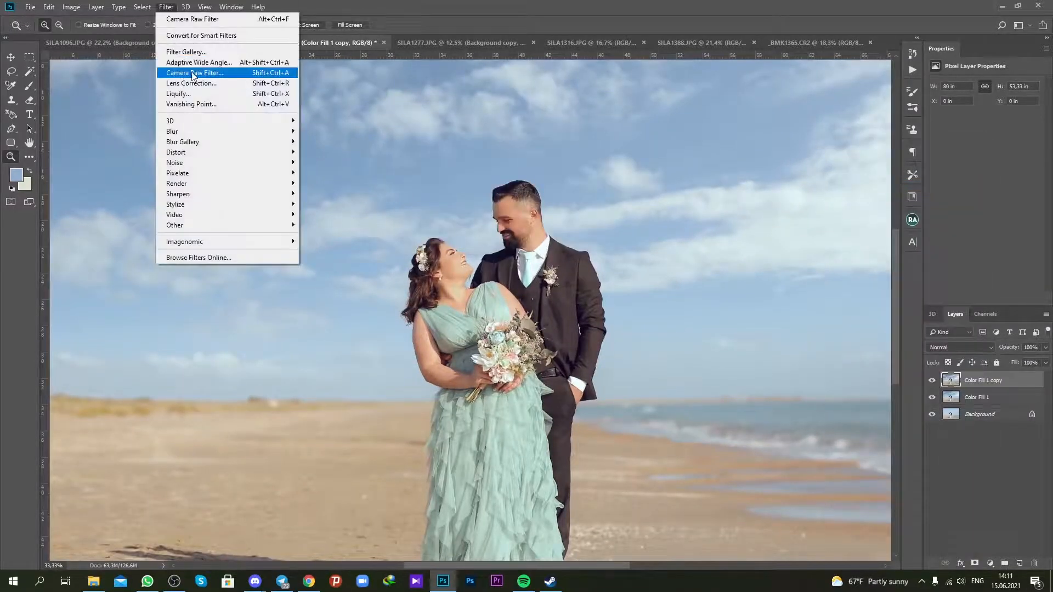
left_click(187, 73)
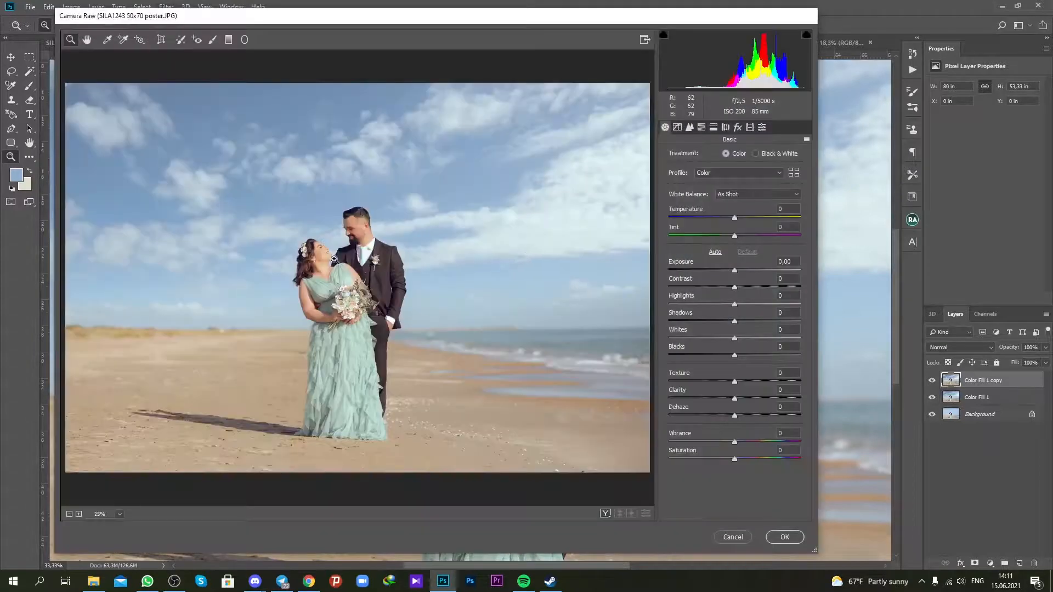
left_click(327, 262)
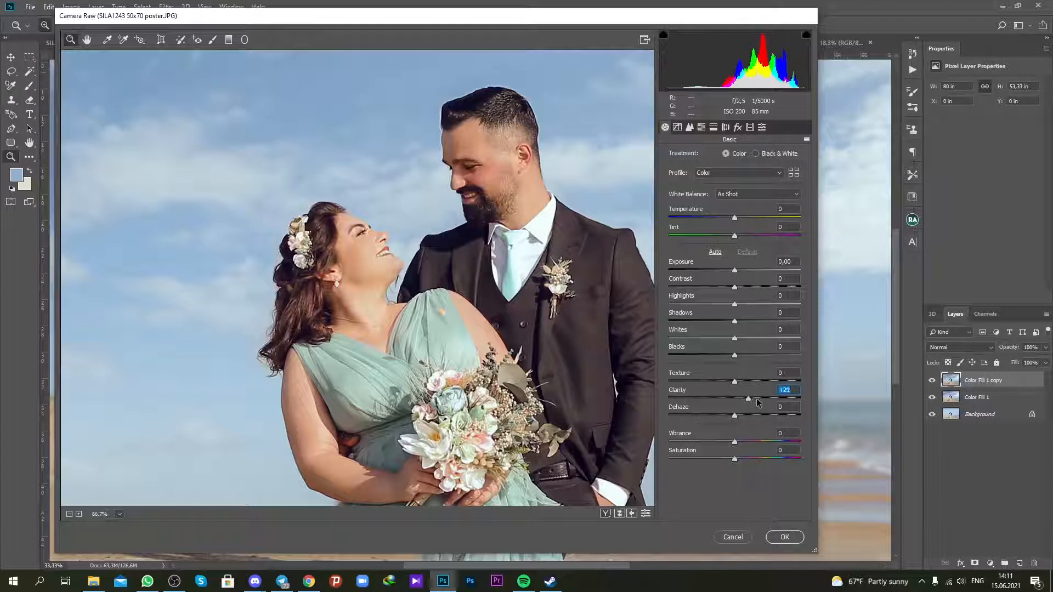
left_click_drag(750, 398, 749, 398)
left_click_drag(751, 322, 745, 323)
left_click_drag(737, 287, 743, 286)
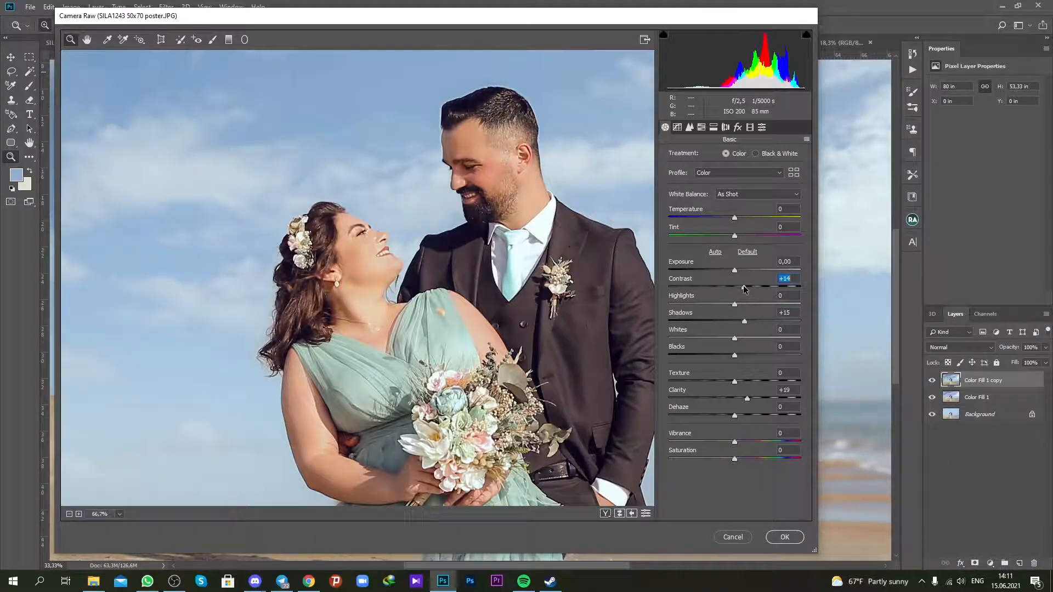
left_click_drag(734, 355, 716, 356)
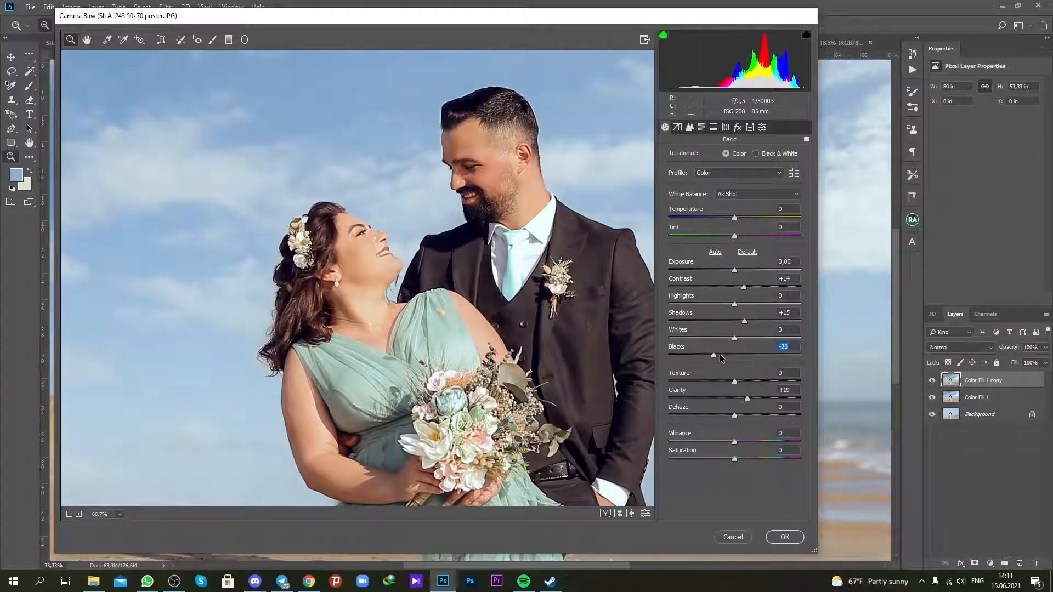
left_click(783, 537)
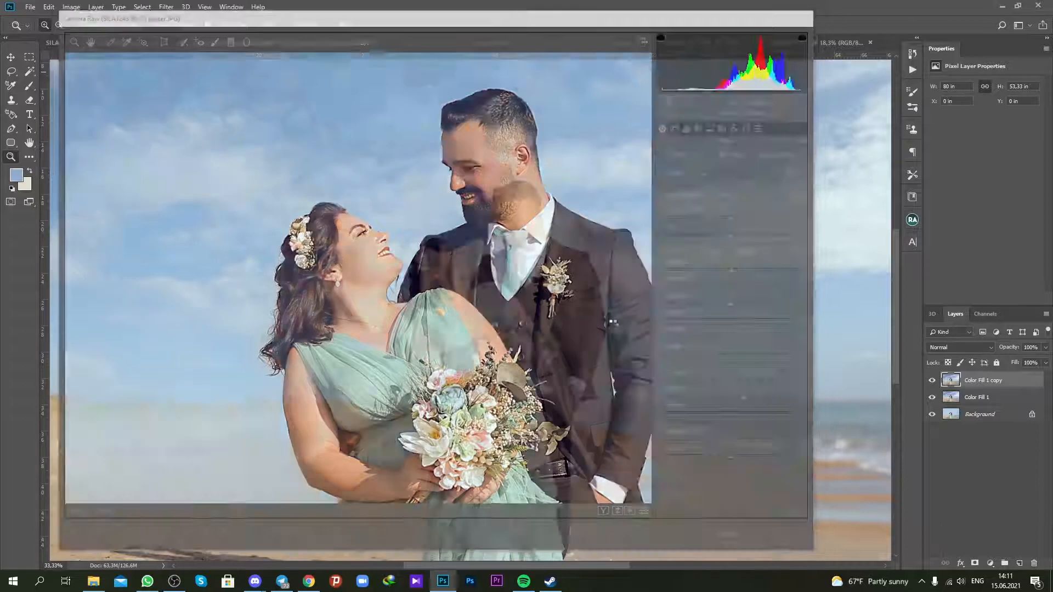
Step: Add a Selective Color adjustment layer with Reds set to Magenta -14, Yellow -16 and Black -39
left_click(579, 320, "alt")
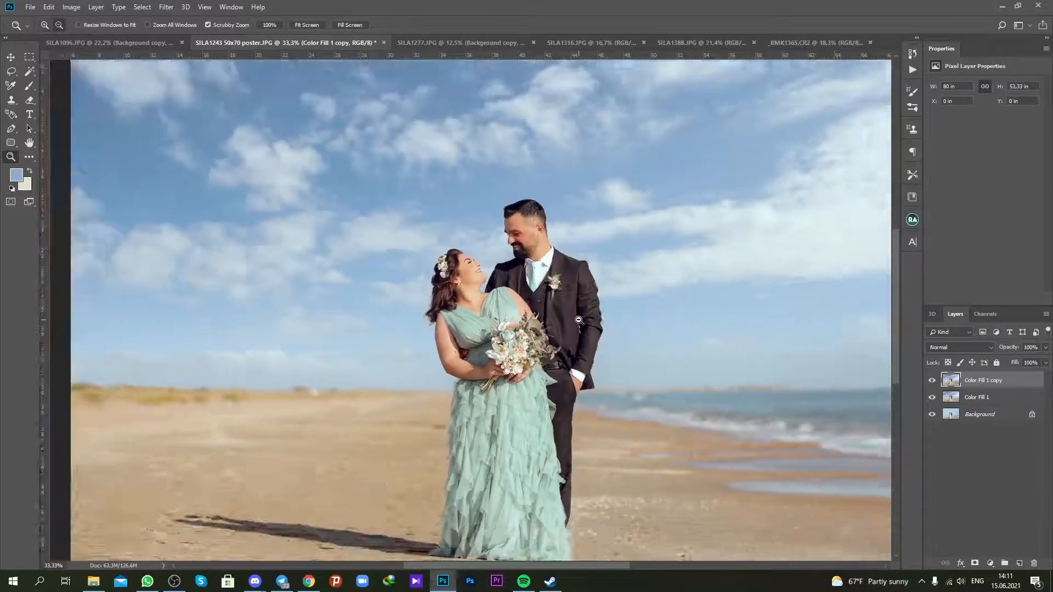
left_click(579, 320, "alt")
left_click_drag(469, 357, 526, 320)
left_click(476, 285)
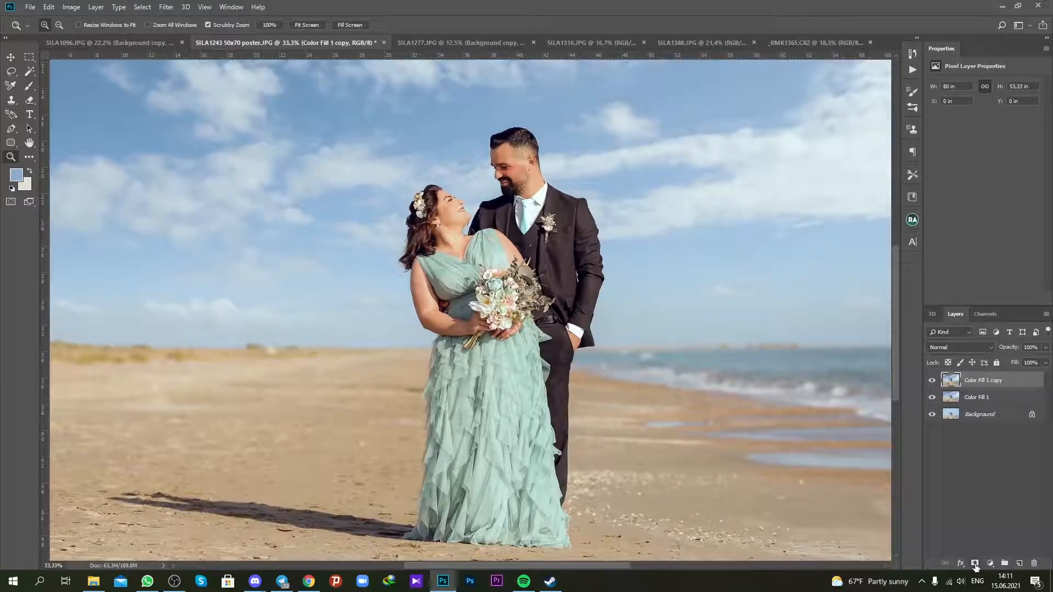
left_click(992, 565)
left_click(982, 542)
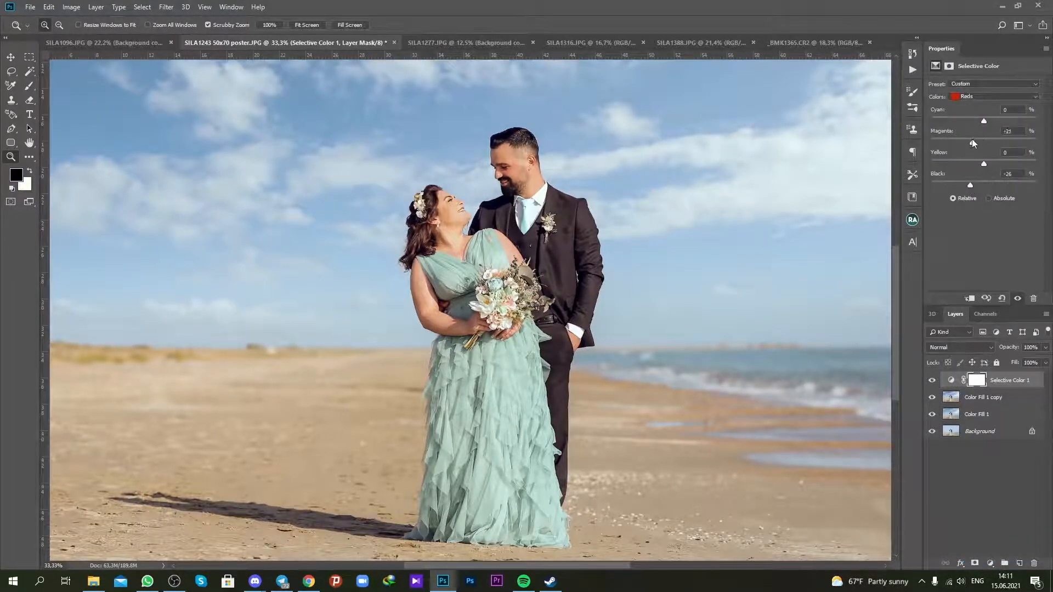
left_click_drag(975, 142, 963, 187)
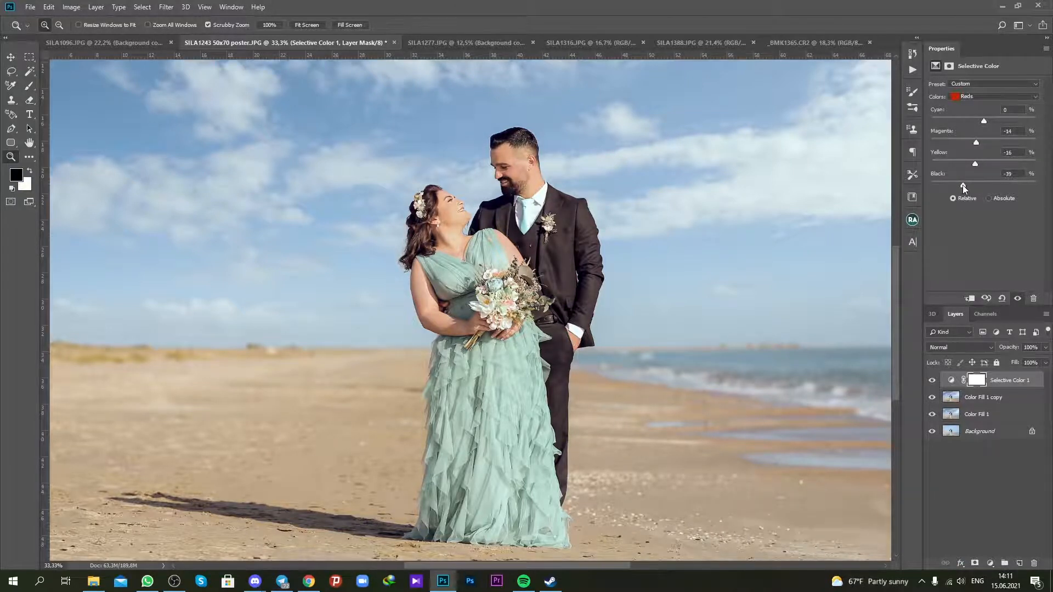
Step: Invert the Selective Color mask and paint the couple's skin back in with a soft white brush at 52% opacity
key("ctrl+i")
key("ctrl+plus")
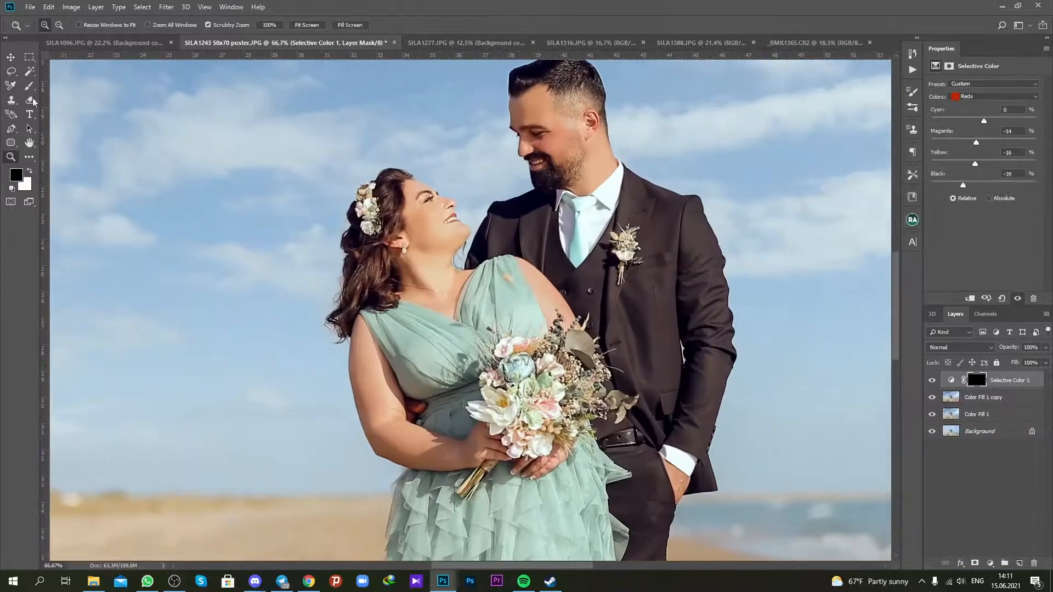
key("b")
left_click(31, 172)
right_click(509, 188)
left_click_drag(593, 217, 605, 217)
left_click_drag(548, 141, 549, 142)
left_click_drag(535, 104, 524, 106)
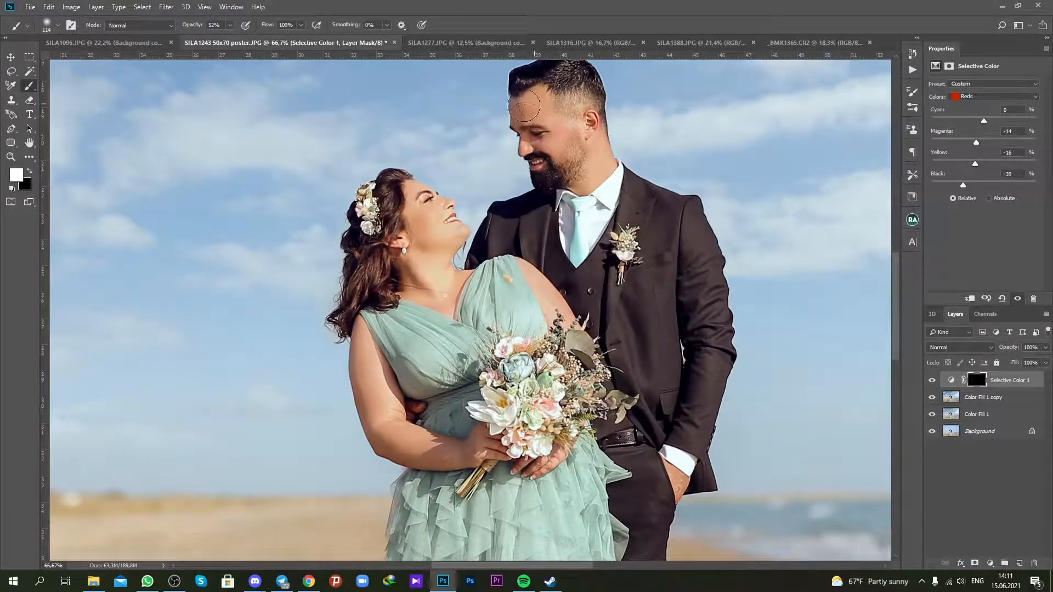
left_click_drag(589, 111, 589, 130)
left_click_drag(447, 233, 418, 233)
left_click_drag(482, 454, 491, 447)
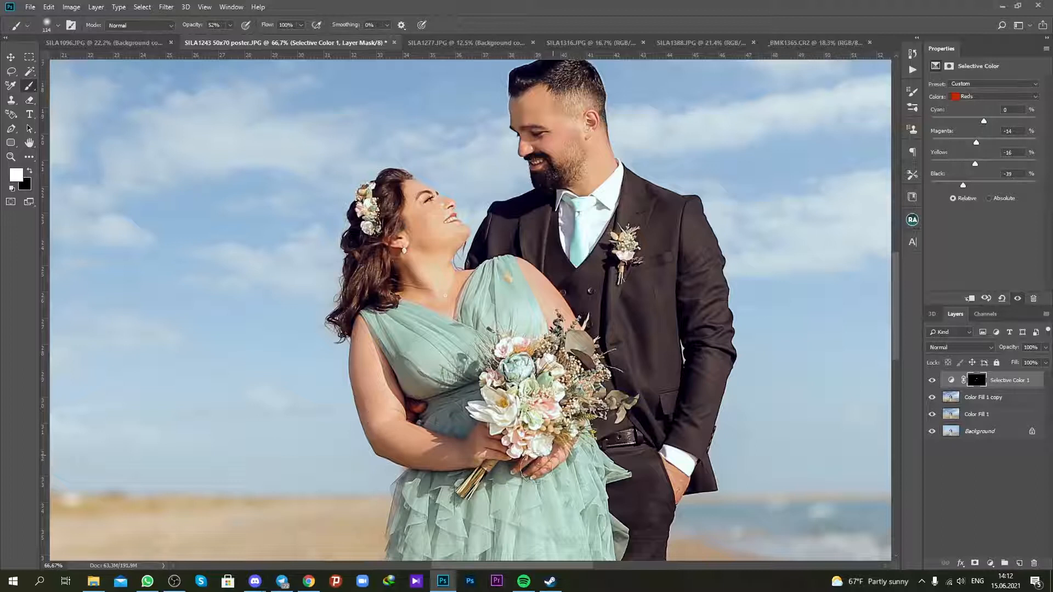
Step: Merge the Selective Color, Color Fill 1 copy and Color Fill 1 layers and compare the result with the original
scroll(417, 416, "down", 5)
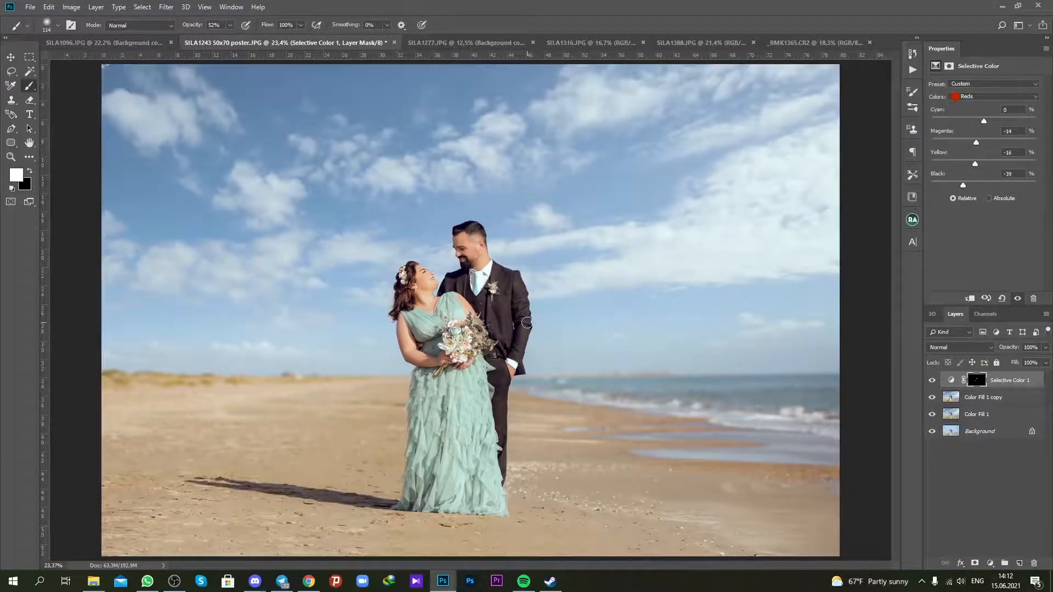
scroll(461, 290, "down", 1)
left_click(10, 157)
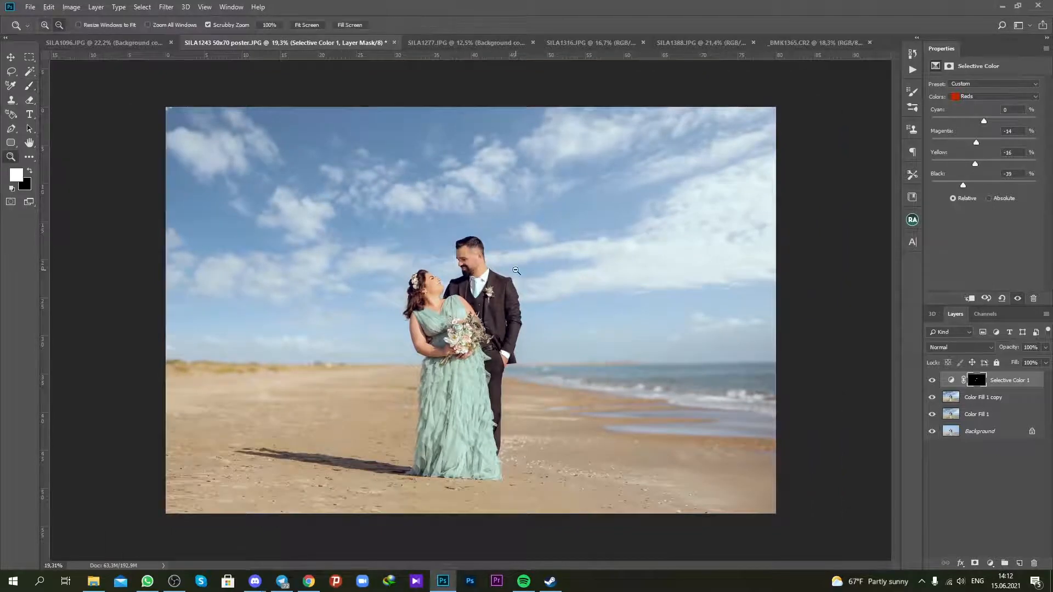
left_click(508, 324, "alt")
left_click(507, 324)
left_click(977, 418, "shift")
right_click(977, 418)
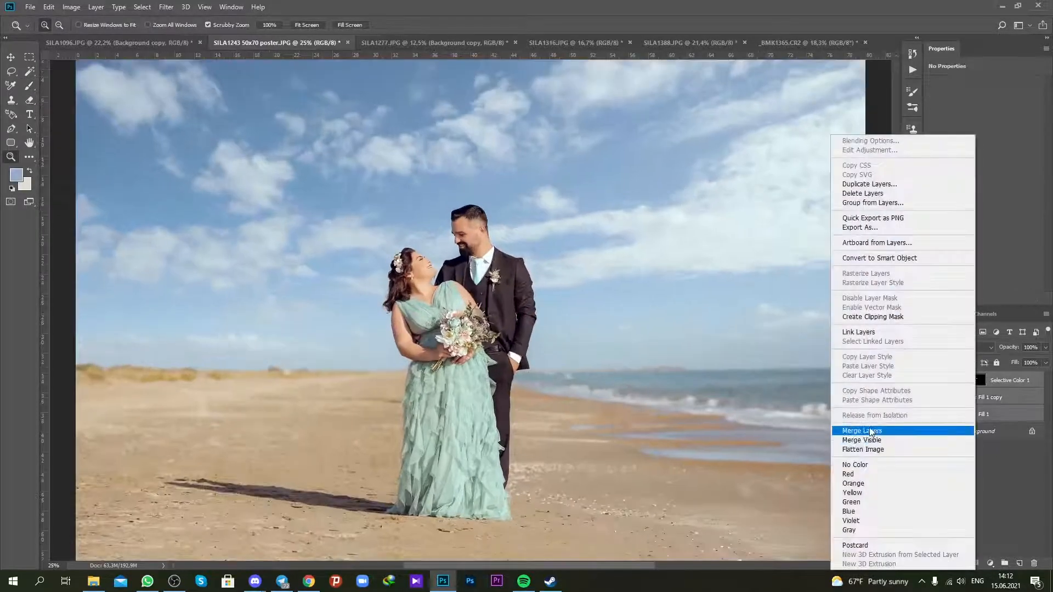
left_click(877, 430)
left_click(931, 378)
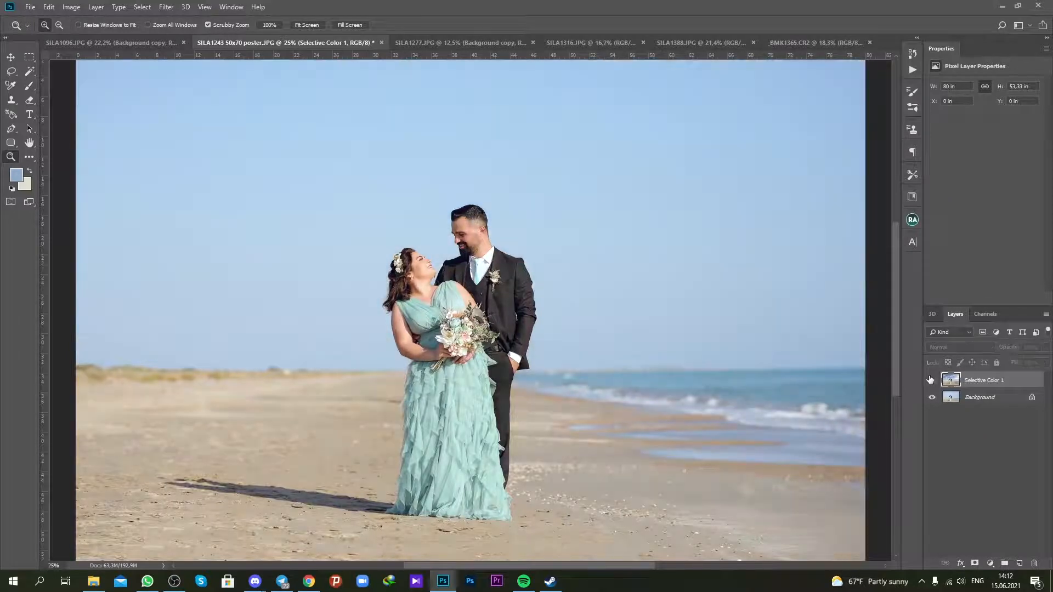
left_click(931, 379)
Step: Mask the merged layer and soften its effect on the bride's face with a soft black 84 px brush at 31% opacity
left_click_drag(420, 272, 767, 285)
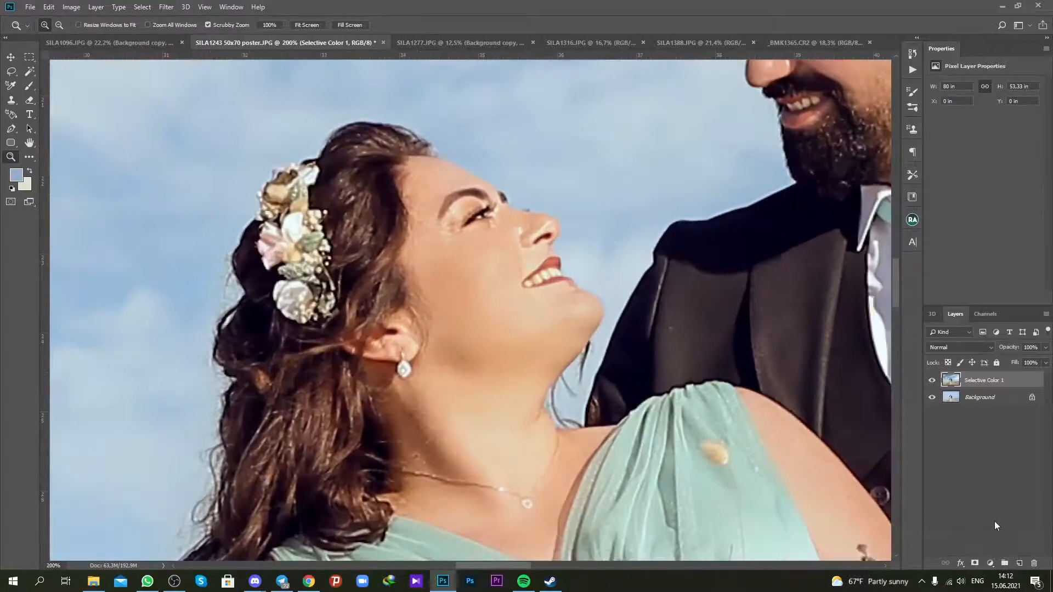
left_click(974, 564)
left_click(34, 86)
left_click(30, 171)
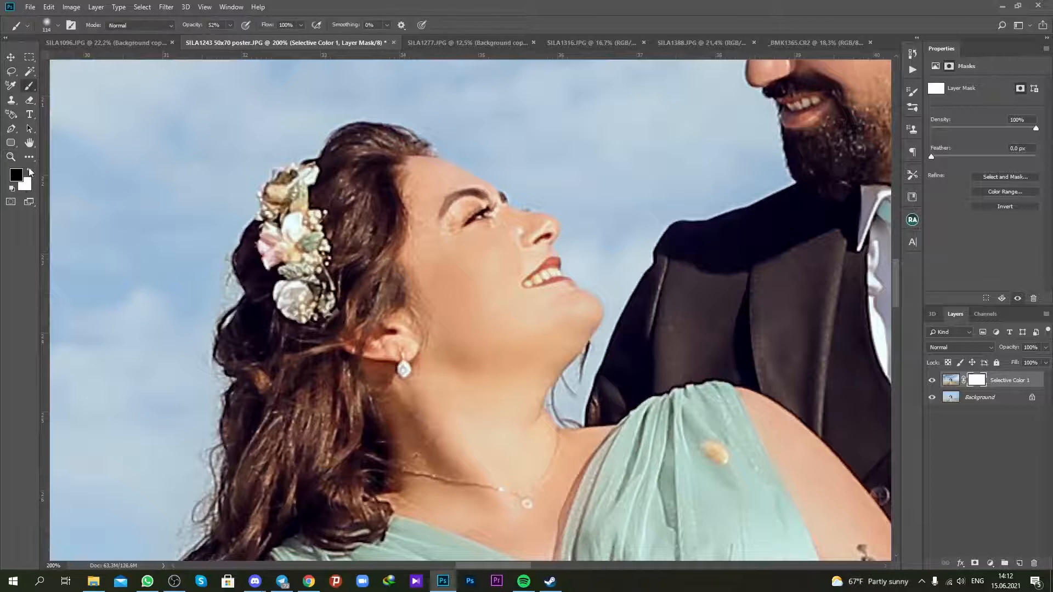
left_click(230, 25)
left_click_drag(221, 39, 210, 40)
right_click(458, 243)
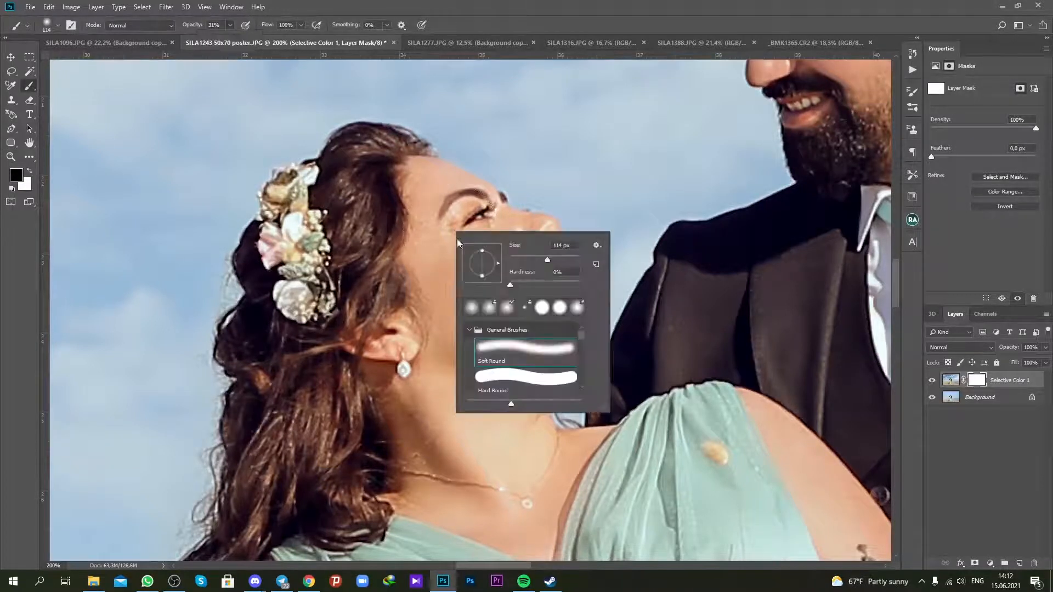
left_click_drag(541, 263, 535, 261)
key("Return")
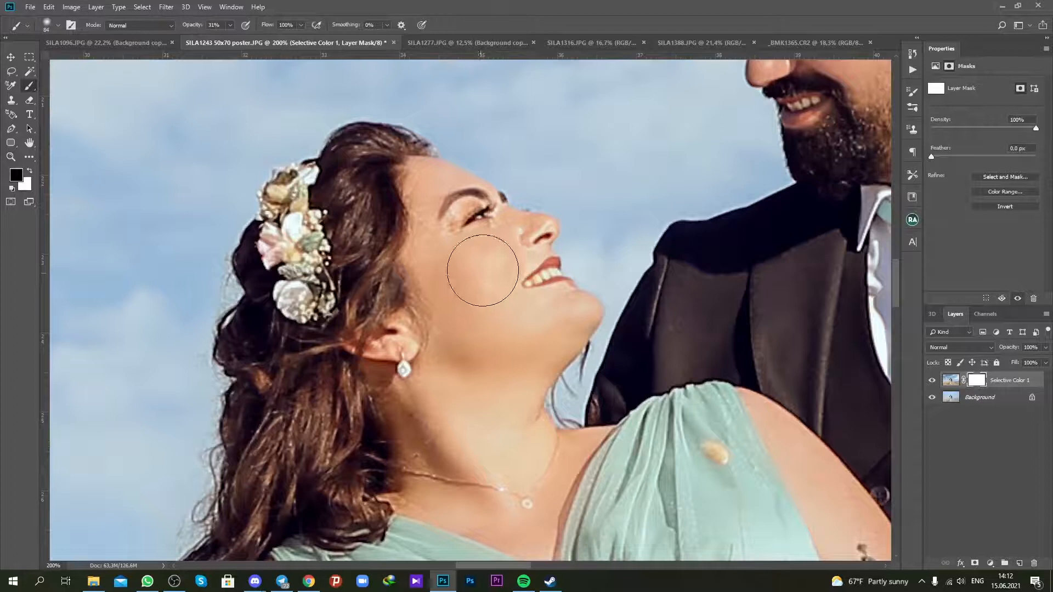
scroll(482, 230, "down", 5)
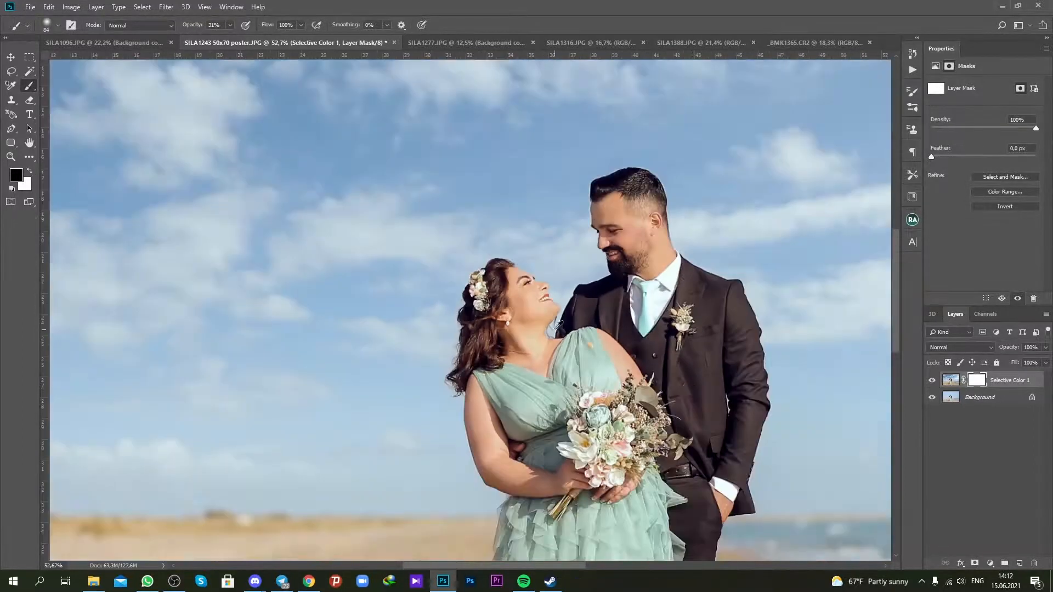
scroll(542, 325, "down", 2)
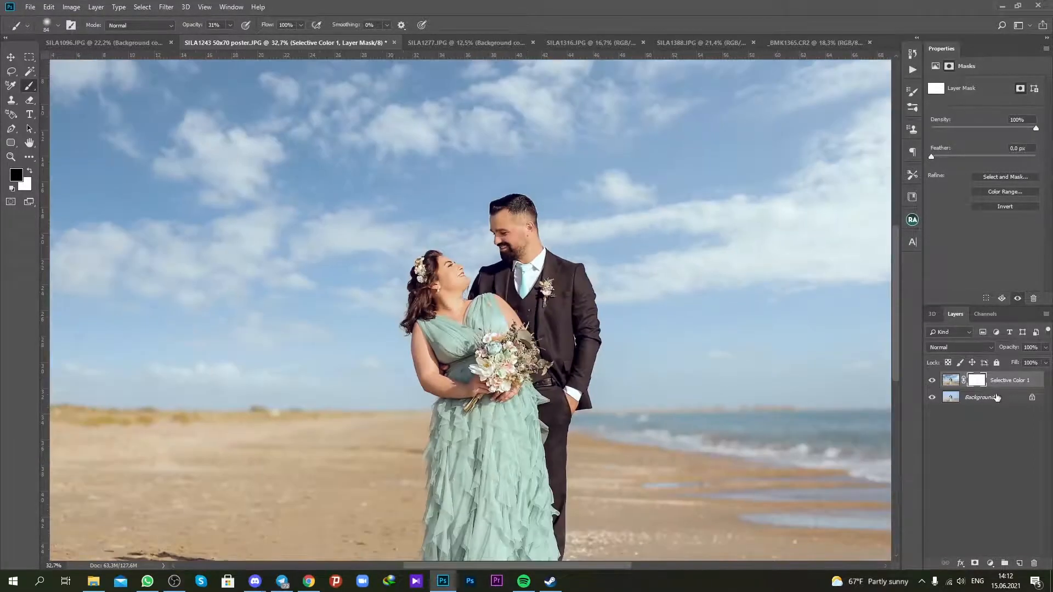
Step: Flatten the image and duplicate the Background layer
right_click(997, 397)
left_click(981, 479)
right_click(985, 379)
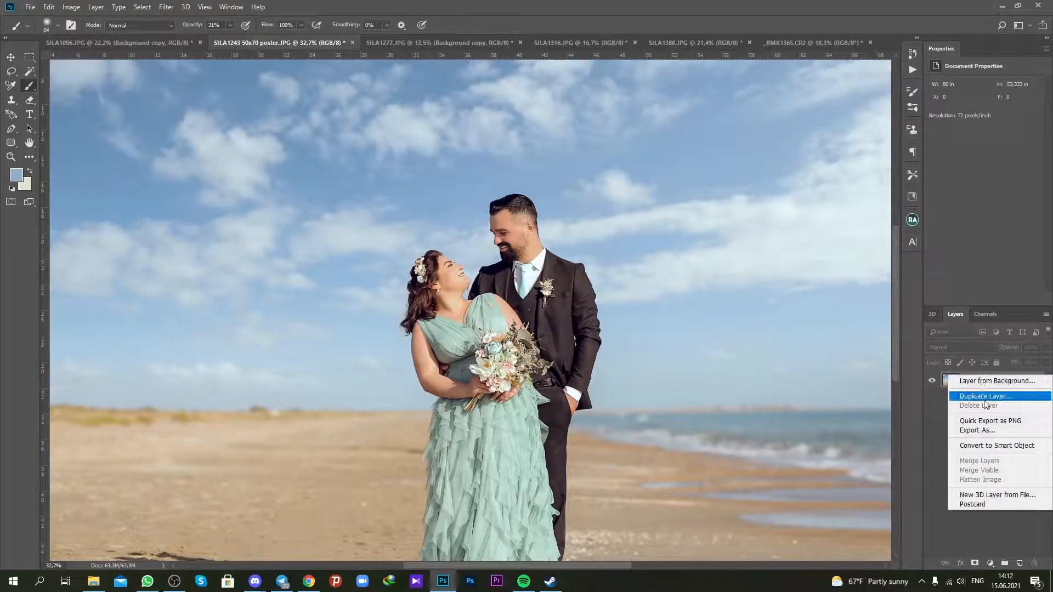
left_click(985, 399)
left_click(615, 163)
Step: Open Liquify on the Background copy and reshape the bride's arm and the groom's sleeve with a 91 px brush at pressure 47
left_click(166, 6)
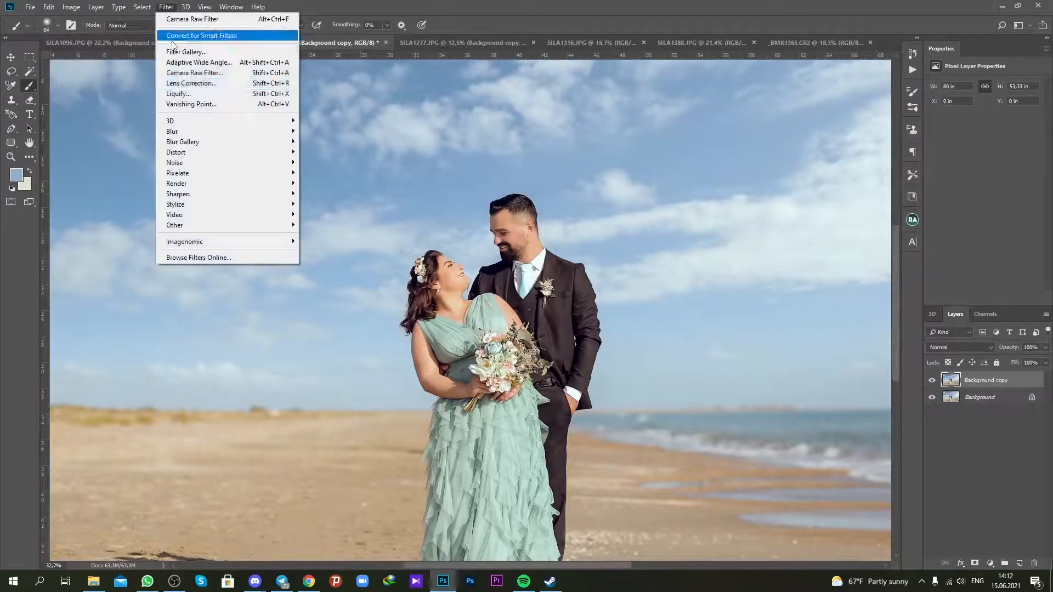
left_click(178, 93)
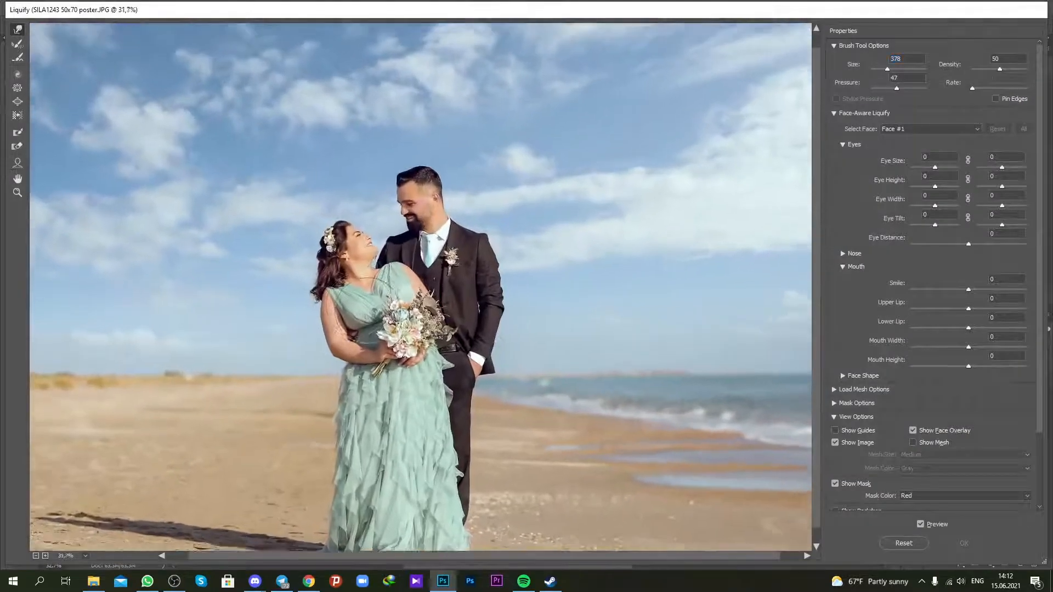
scroll(417, 192, "up", 5)
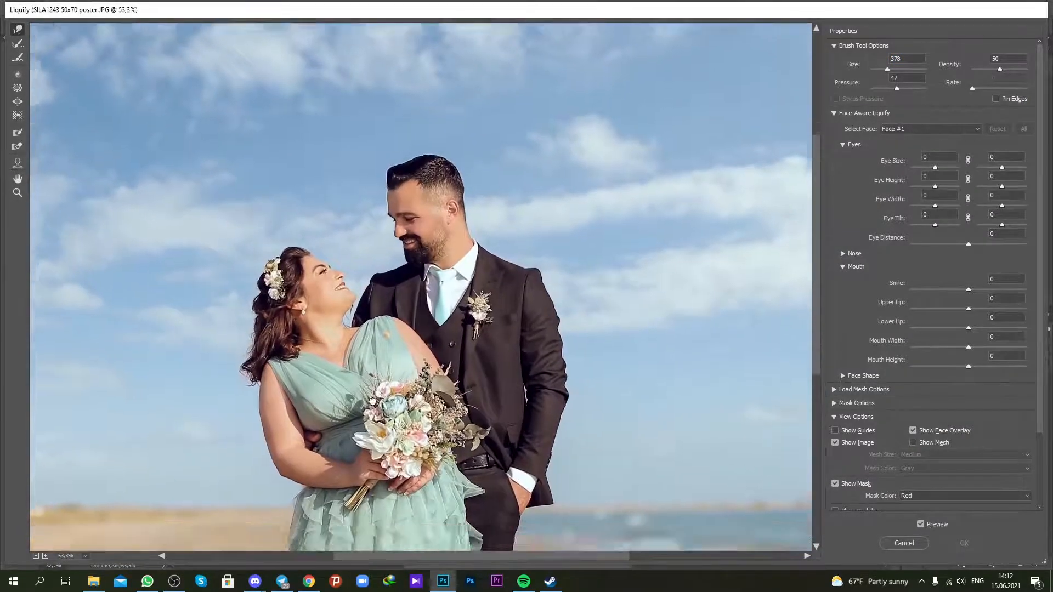
left_click_drag(372, 402, 405, 297)
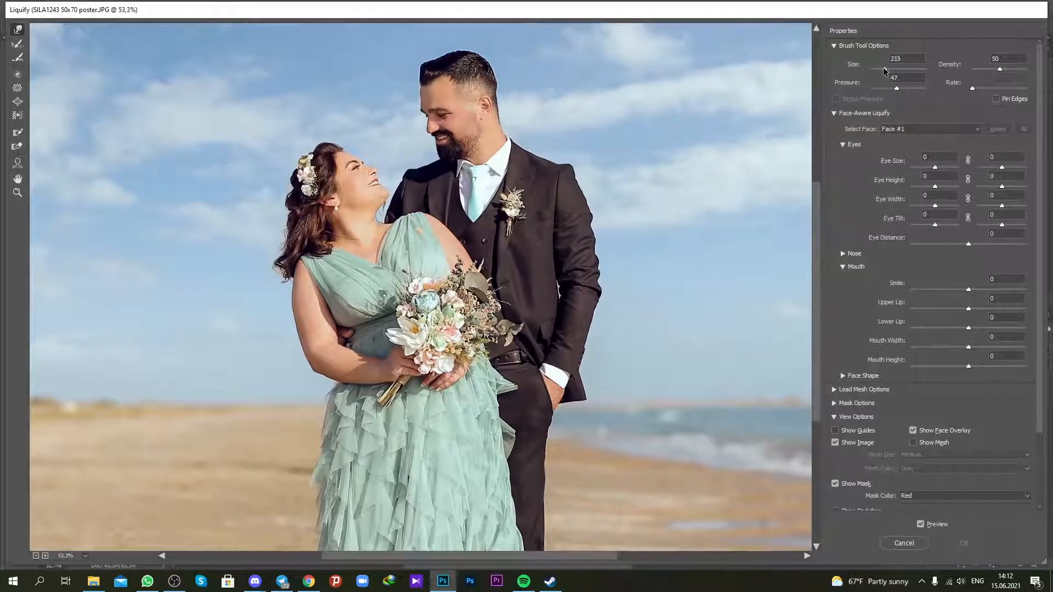
mouse_move(285, 309)
left_mouse_down()
mouse_move(300, 344)
mouse_move(282, 336)
mouse_move(301, 369)
mouse_move(328, 378)
mouse_move(314, 387)
mouse_move(324, 381)
mouse_move(292, 343)
mouse_move(291, 301)
left_mouse_up()
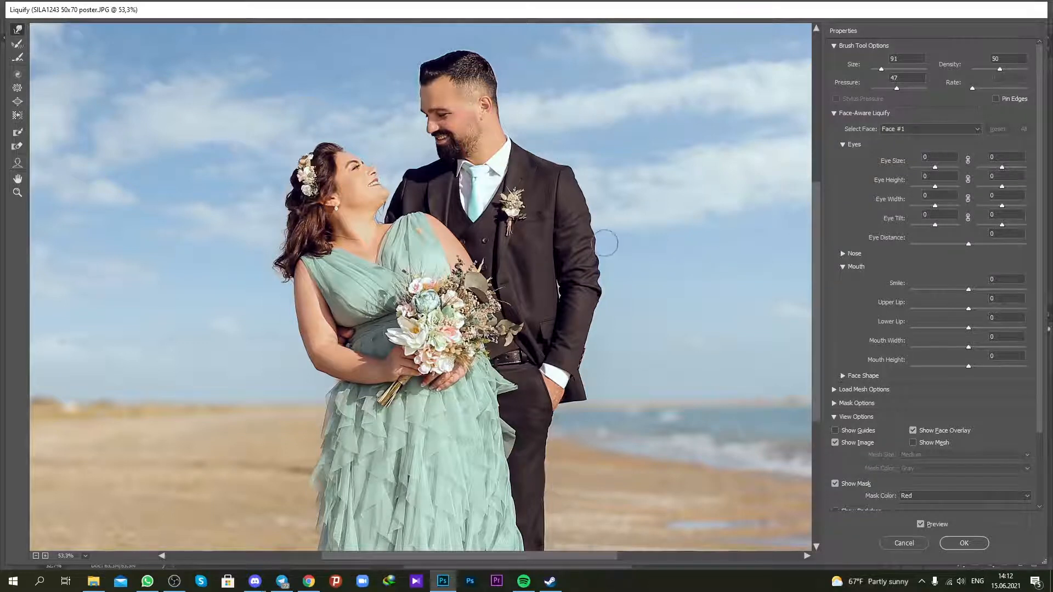
left_click_drag(606, 262, 612, 299)
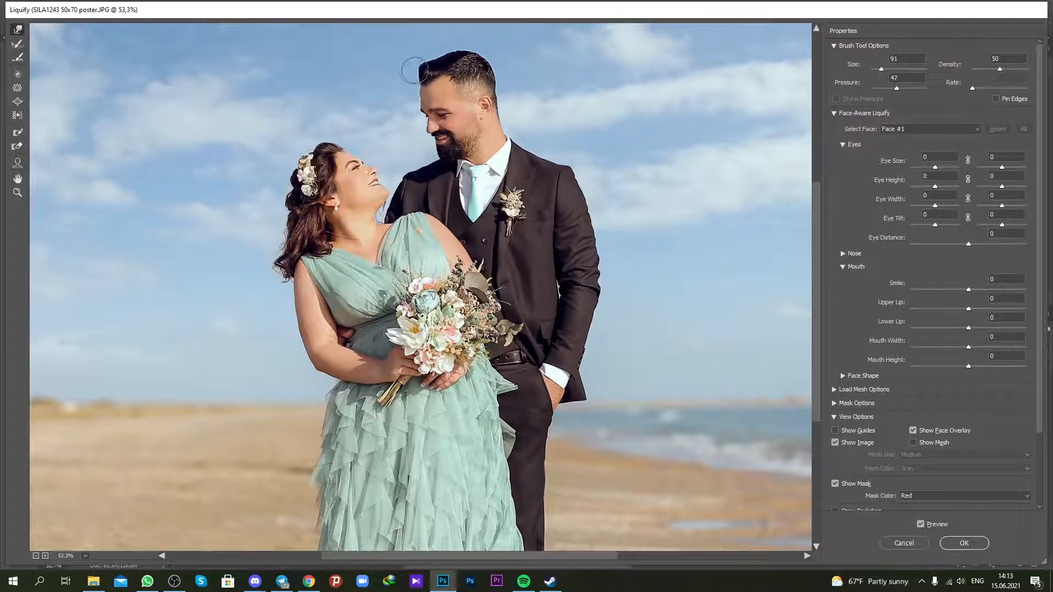
Step: Refine the bride's outline with the same Liquify brush and apply the filter
left_click_drag(314, 206, 370, 239)
scroll(379, 242, "up", 5)
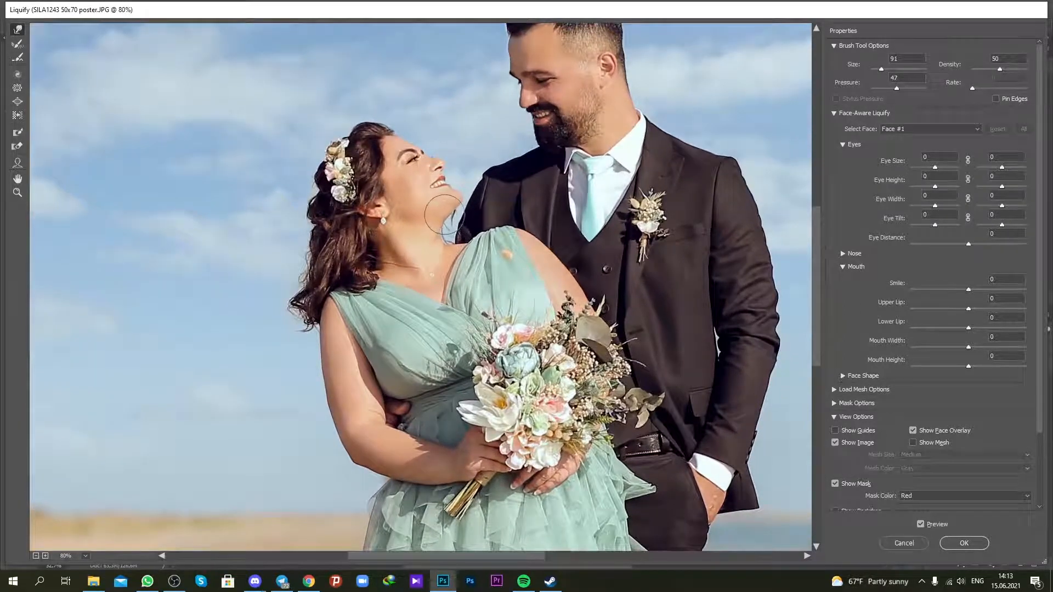
left_click_drag(327, 396, 314, 397)
scroll(467, 379, "down", 8)
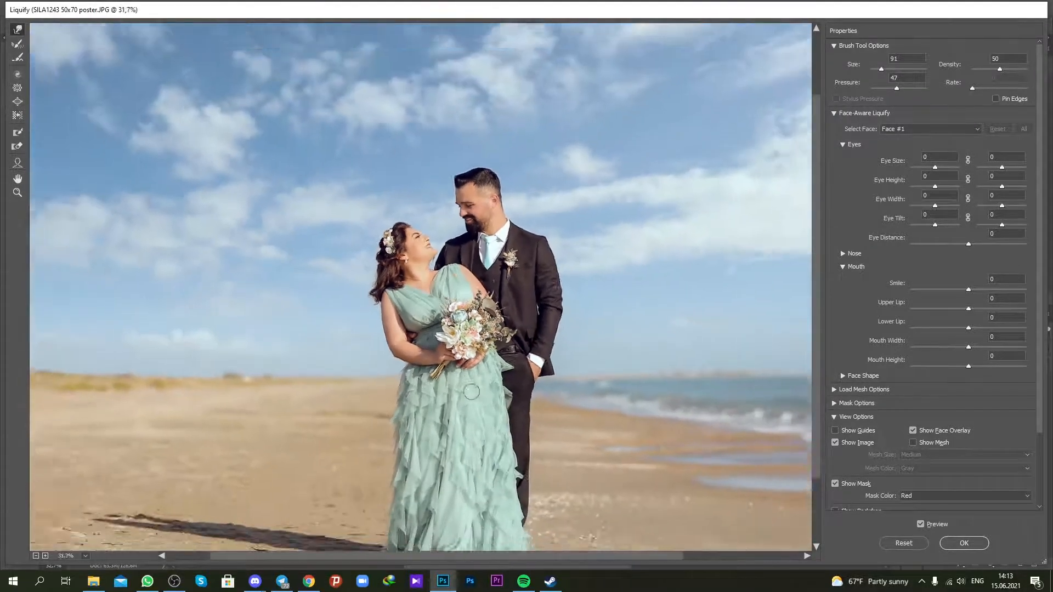
left_click(964, 543)
Step: Merge the visible layers into the Background layer
scroll(628, 359, "down", 3)
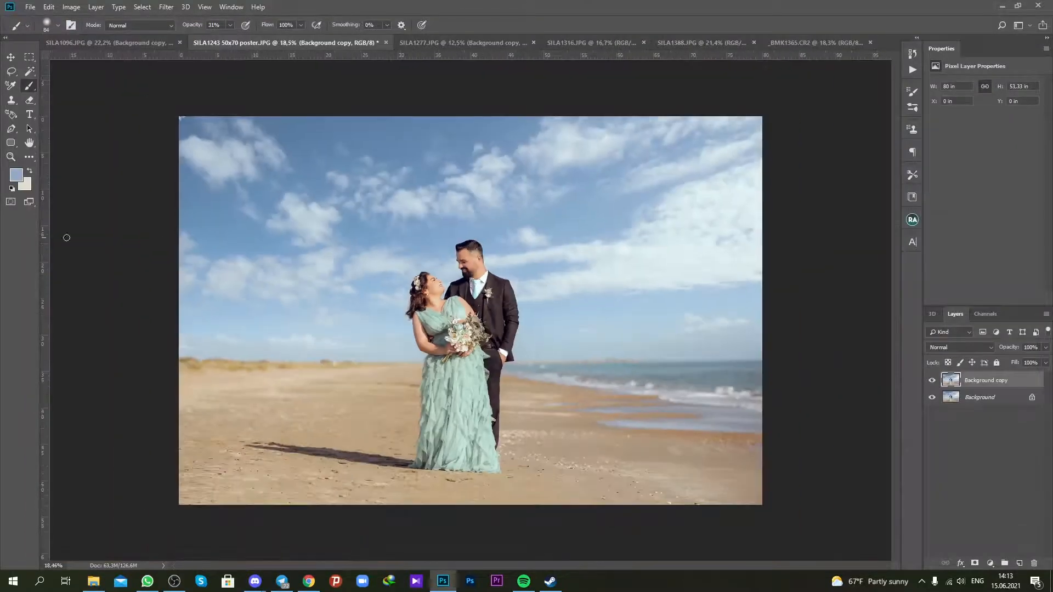
left_click(11, 157)
left_click(500, 311)
left_click(500, 311, "alt")
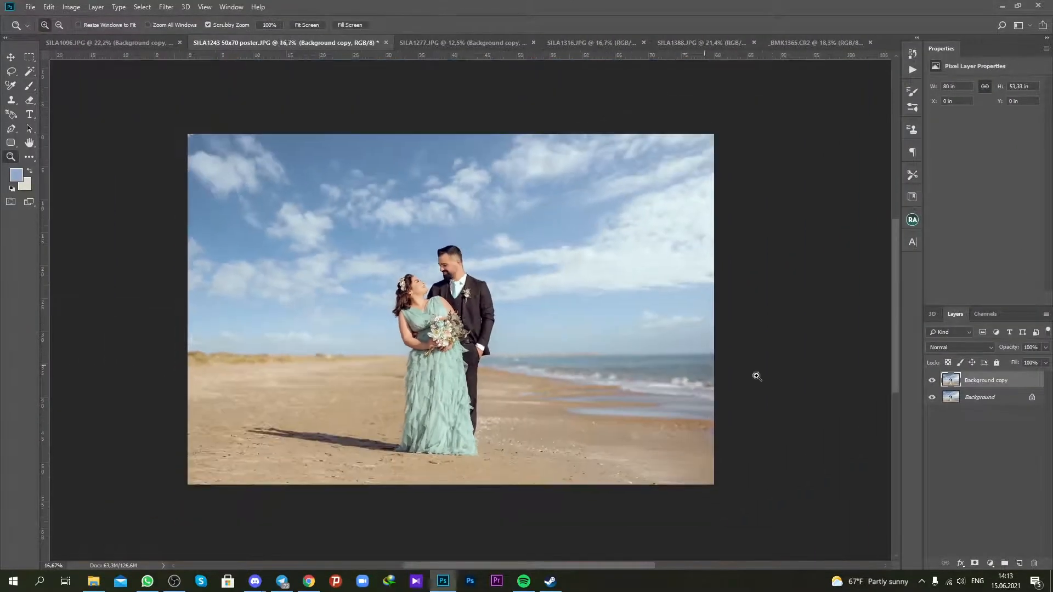
right_click(980, 398)
left_click(977, 482)
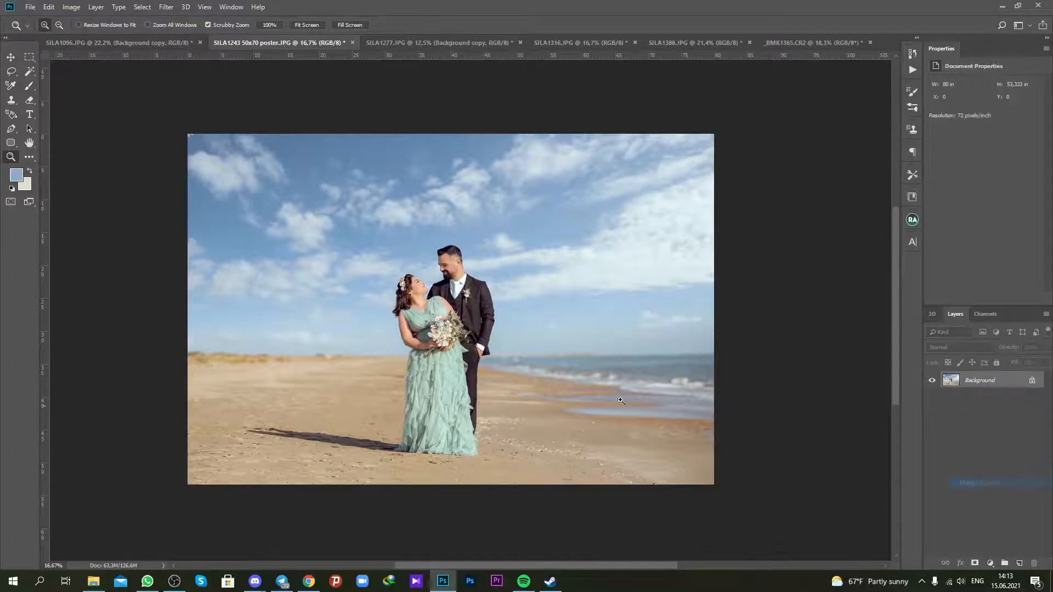
Step: Add a Selective Color adjustment with Yellow at -17% in the Reds and merge it into the Background layer
left_click(507, 349)
left_click(507, 350)
left_click(990, 563)
left_click(990, 553)
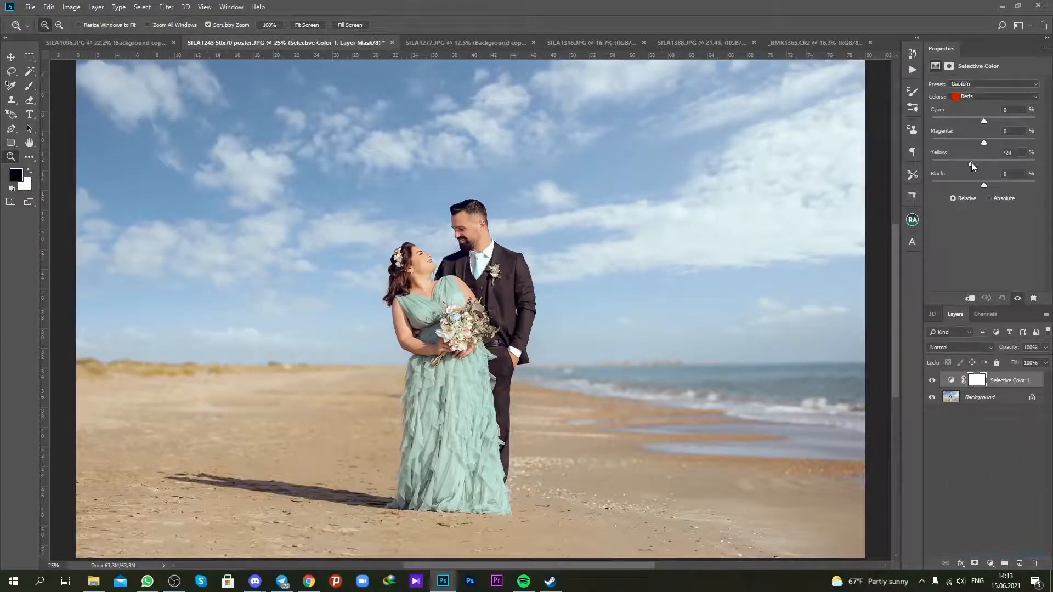
left_click_drag(968, 163, 974, 163)
key("ctrl+minus")
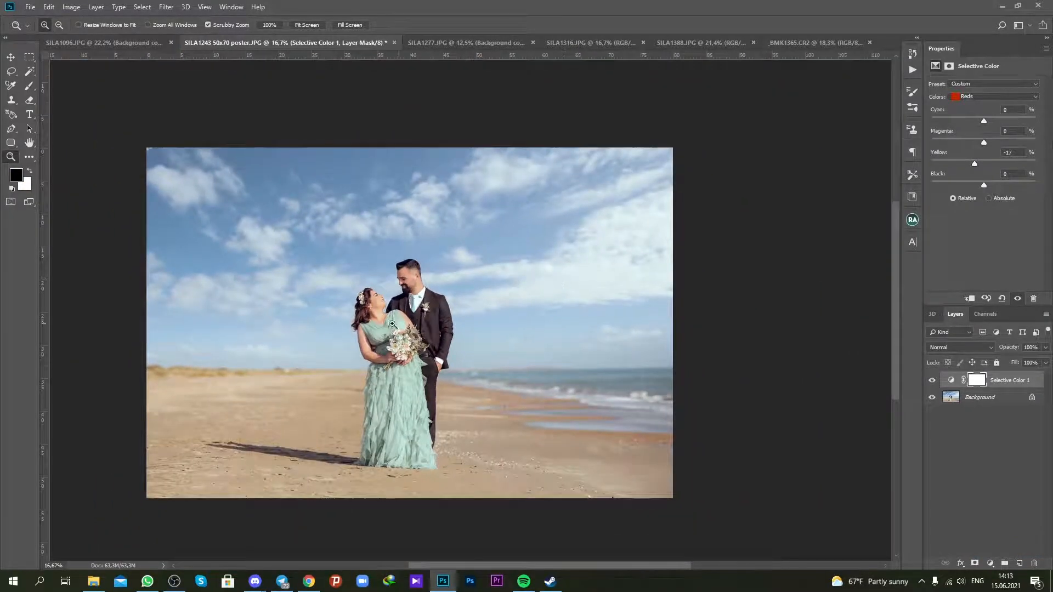
right_click(967, 399)
left_click(980, 528)
Step: Add a Hue/Saturation adjustment with the Yellows' saturation at -23 and invert its mask to black
left_click(990, 564)
left_click(997, 452)
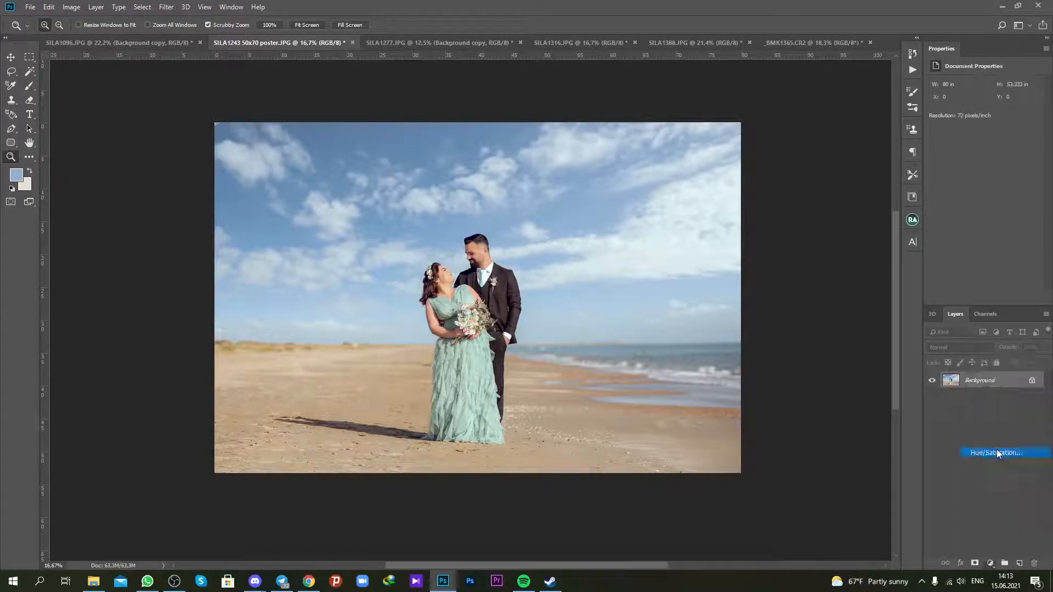
left_click(935, 100)
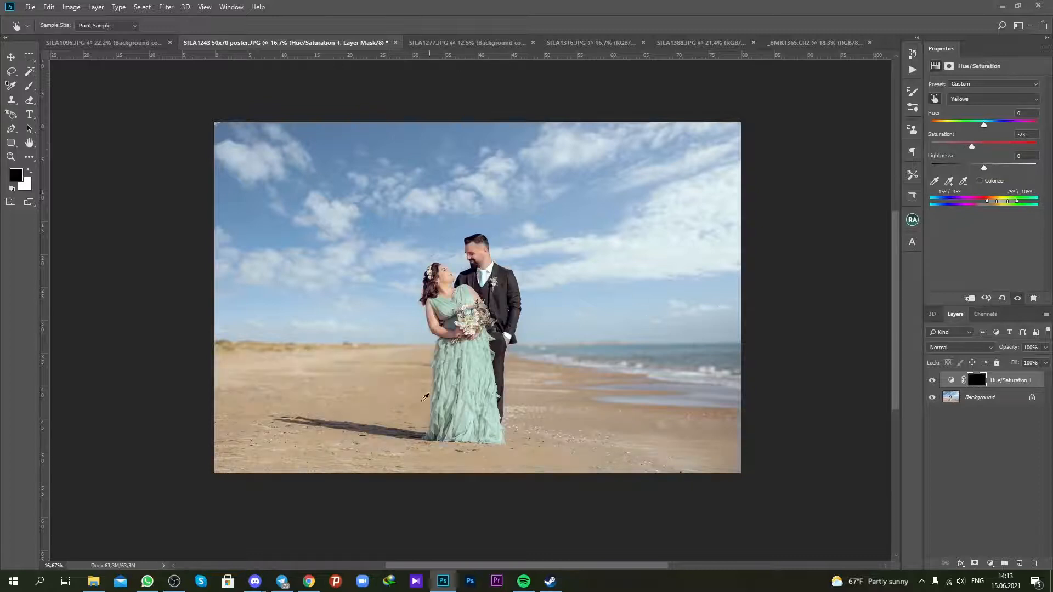
scroll(379, 409, "up", 2)
scroll(346, 418, "up", 4)
Step: Paint the Hue/Saturation effect over the sand on the mask with a soft white 1102 px brush at 31% opacity
left_click(32, 85)
scroll(431, 307, "down", 2)
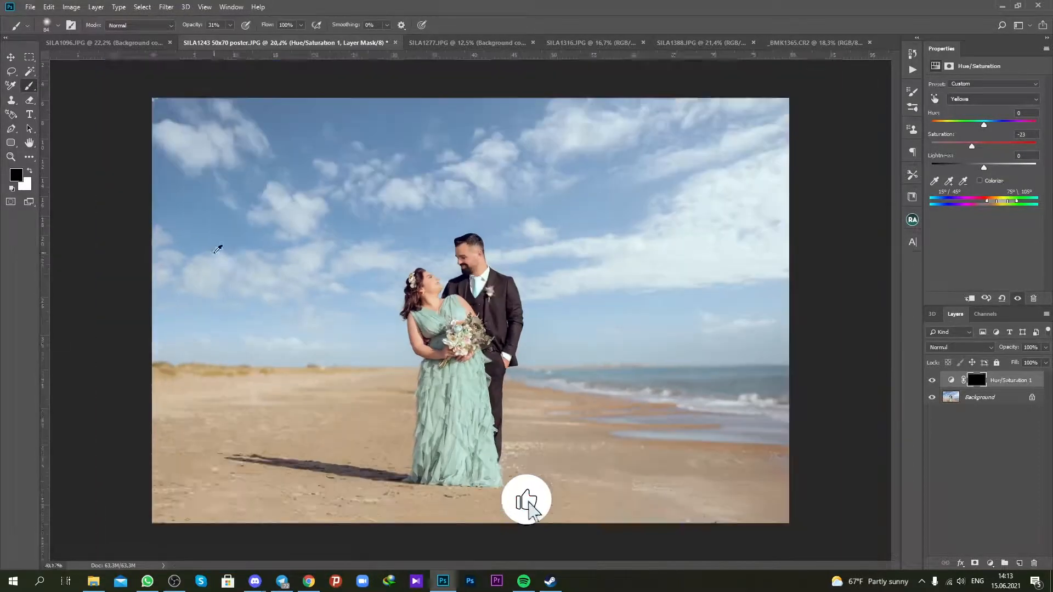
key("x")
right_click(462, 399)
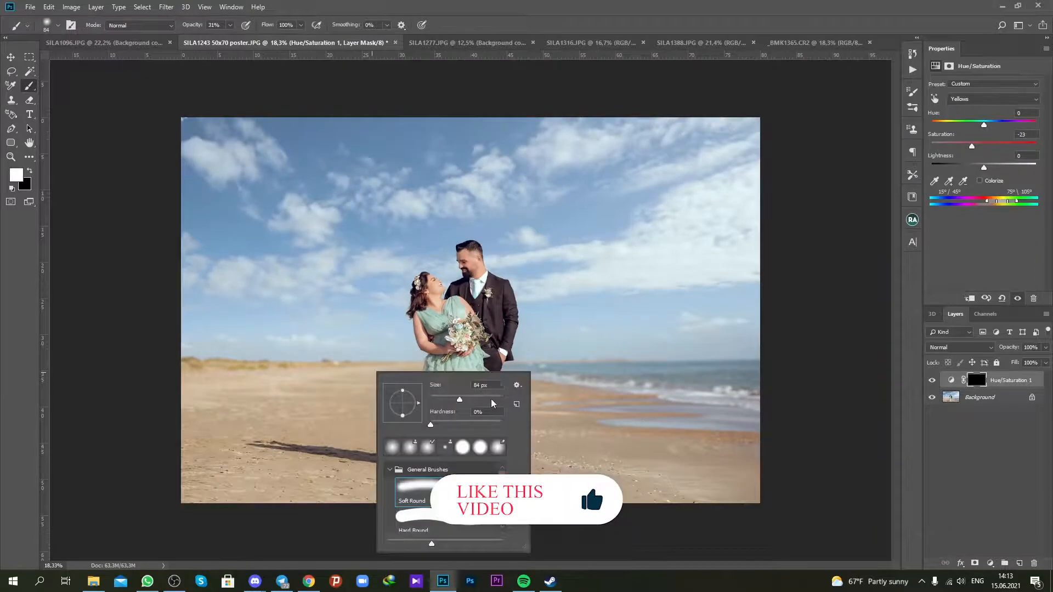
mouse_move(323, 397)
left_mouse_down()
mouse_move(374, 401)
mouse_move(394, 389)
mouse_move(375, 417)
mouse_move(377, 449)
left_mouse_up()
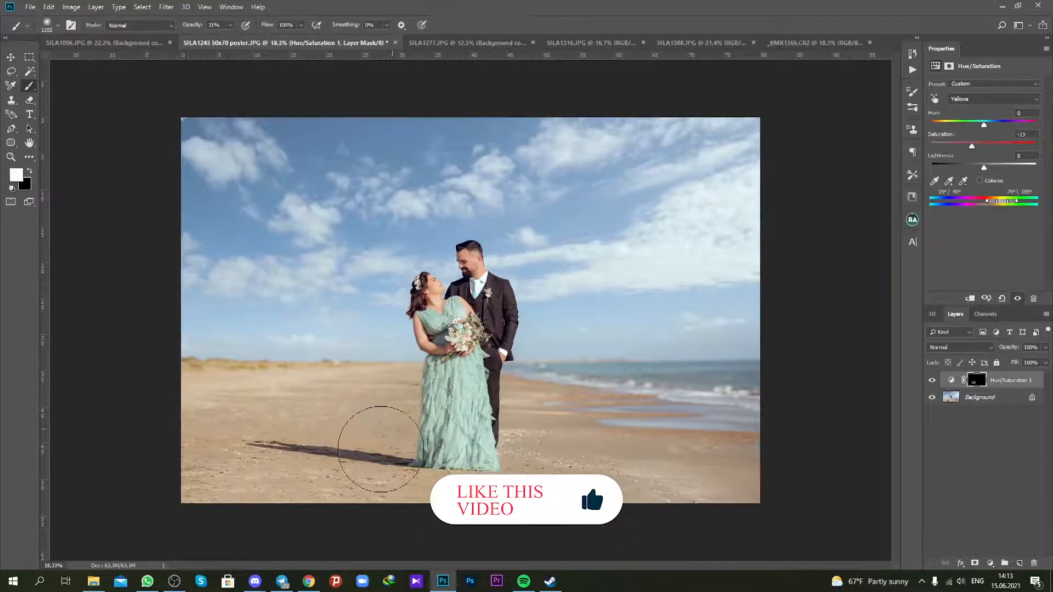
mouse_move(263, 466)
left_mouse_down()
mouse_move(259, 404)
mouse_move(200, 423)
mouse_move(287, 404)
mouse_move(477, 447)
mouse_move(611, 418)
mouse_move(559, 446)
mouse_move(653, 477)
mouse_move(445, 503)
left_mouse_up()
mouse_move(346, 468)
left_mouse_down()
mouse_move(379, 401)
mouse_move(395, 436)
mouse_move(403, 412)
mouse_move(515, 474)
mouse_move(536, 399)
mouse_move(623, 422)
left_mouse_up()
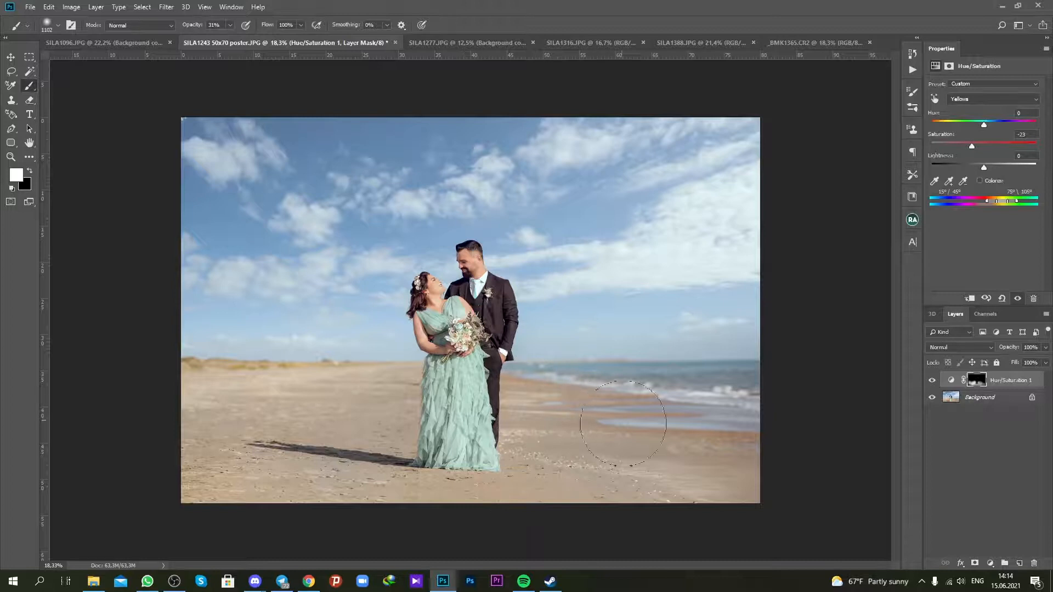
mouse_move(666, 494)
left_mouse_down()
mouse_move(729, 462)
mouse_move(456, 509)
mouse_move(278, 377)
mouse_move(156, 367)
mouse_move(197, 503)
left_mouse_up()
scroll(443, 396, "up", 1)
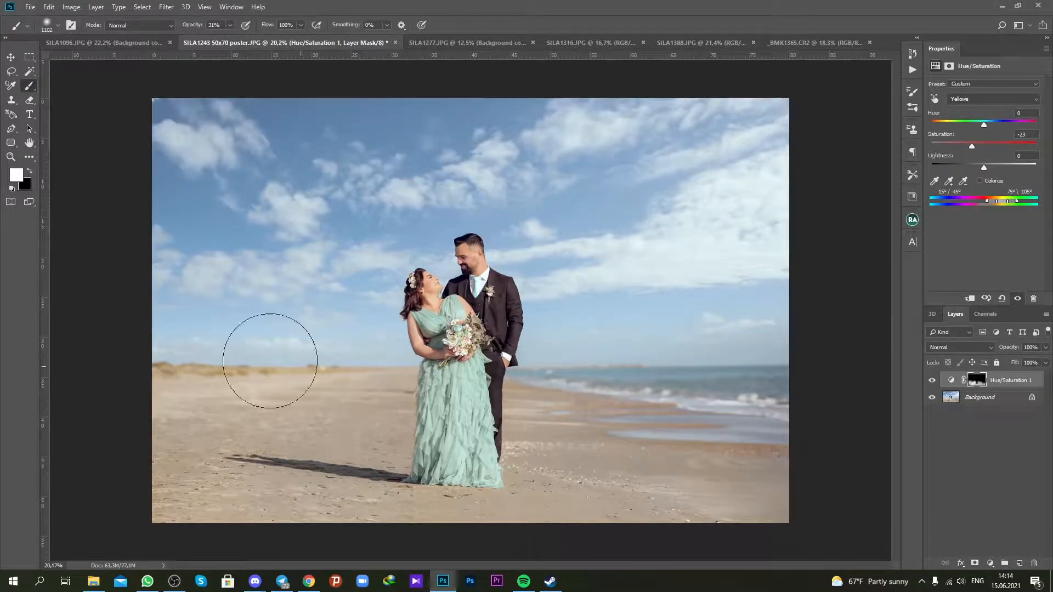
Step: Add a Brightness/Contrast adjustment with Brightness -29 and Contrast 14
left_click(12, 156)
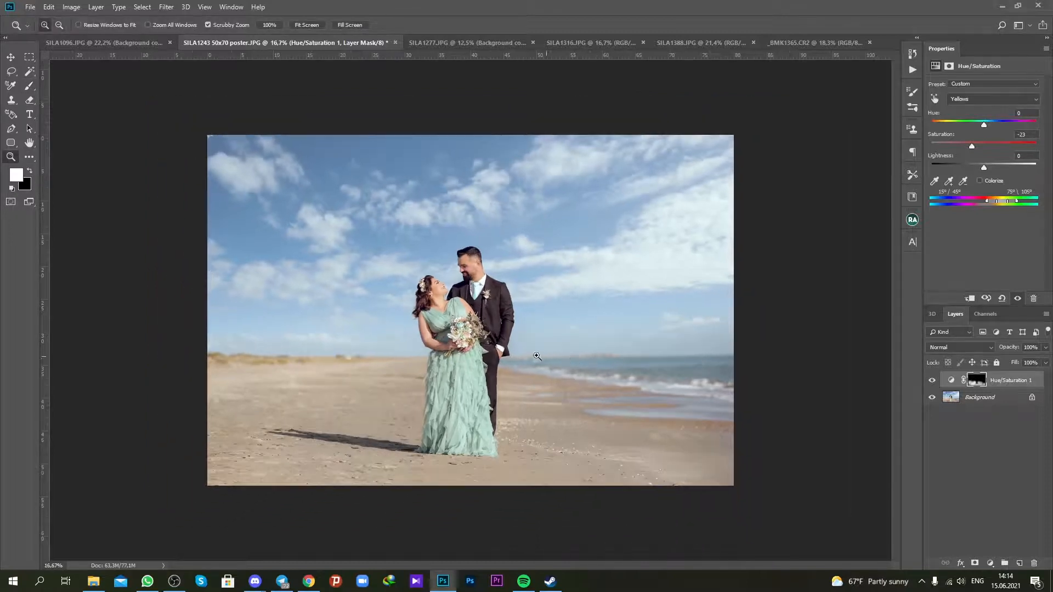
left_click(536, 351)
left_click(990, 564)
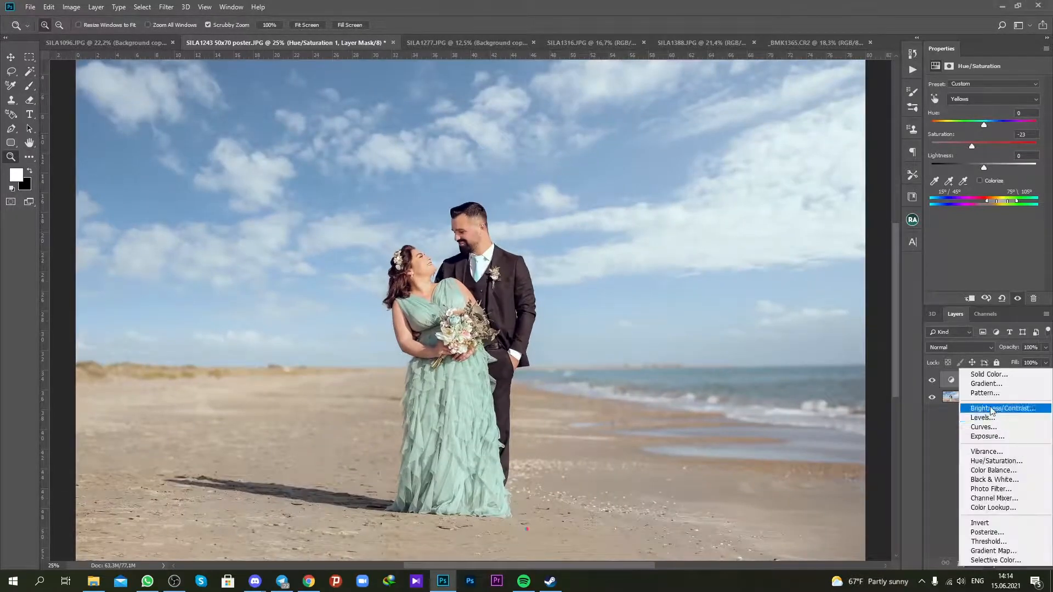
left_click(987, 406)
left_click_drag(980, 108, 991, 133)
double_click(29, 142)
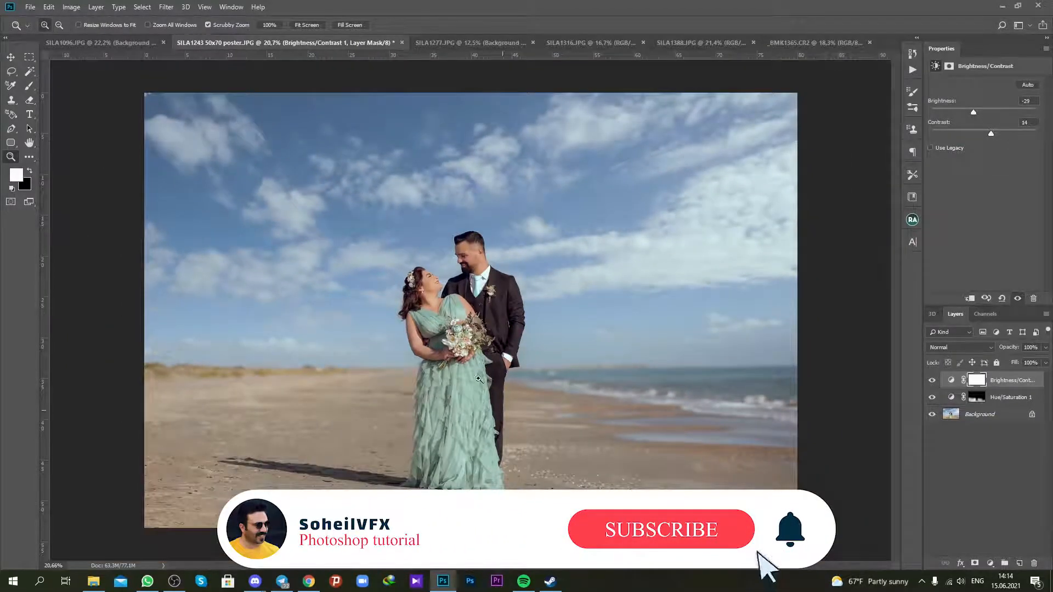
Step: Mask the darkening off the couple and the central sky with a soft black 2874 px brush at 31% opacity
key("b")
key("x")
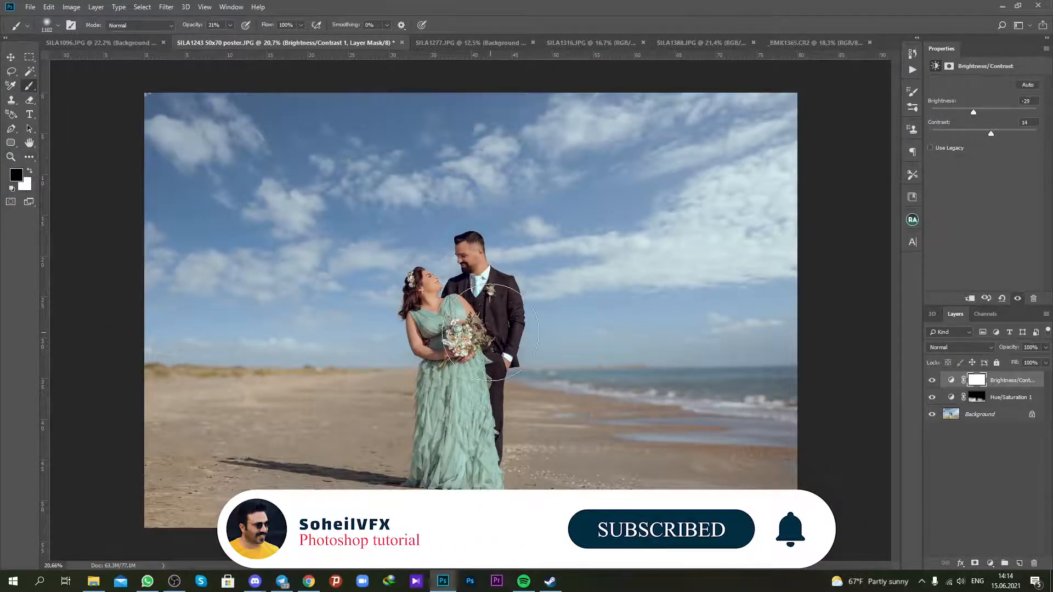
right_click(628, 359)
left_click_drag(616, 361, 728, 240)
key("Return")
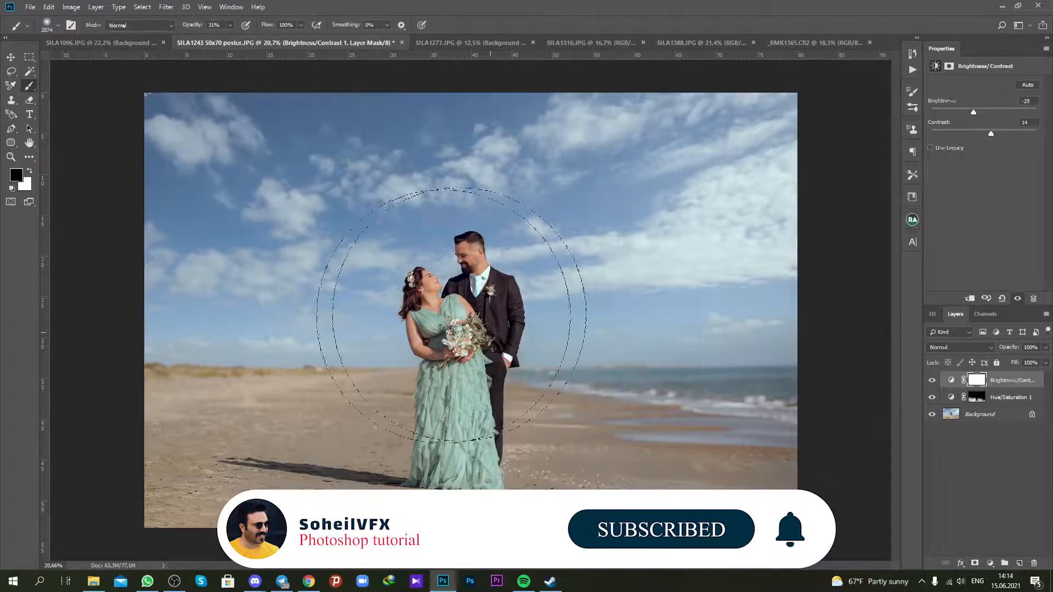
mouse_move(311, 290)
left_mouse_down()
mouse_move(631, 206)
mouse_move(354, 297)
mouse_move(539, 274)
mouse_move(661, 244)
mouse_move(429, 315)
mouse_move(550, 261)
mouse_move(245, 188)
mouse_move(451, 195)
mouse_move(640, 220)
mouse_move(311, 228)
mouse_move(611, 261)
mouse_move(456, 298)
mouse_move(703, 210)
mouse_move(718, 192)
mouse_move(353, 320)
mouse_move(512, 258)
left_mouse_up()
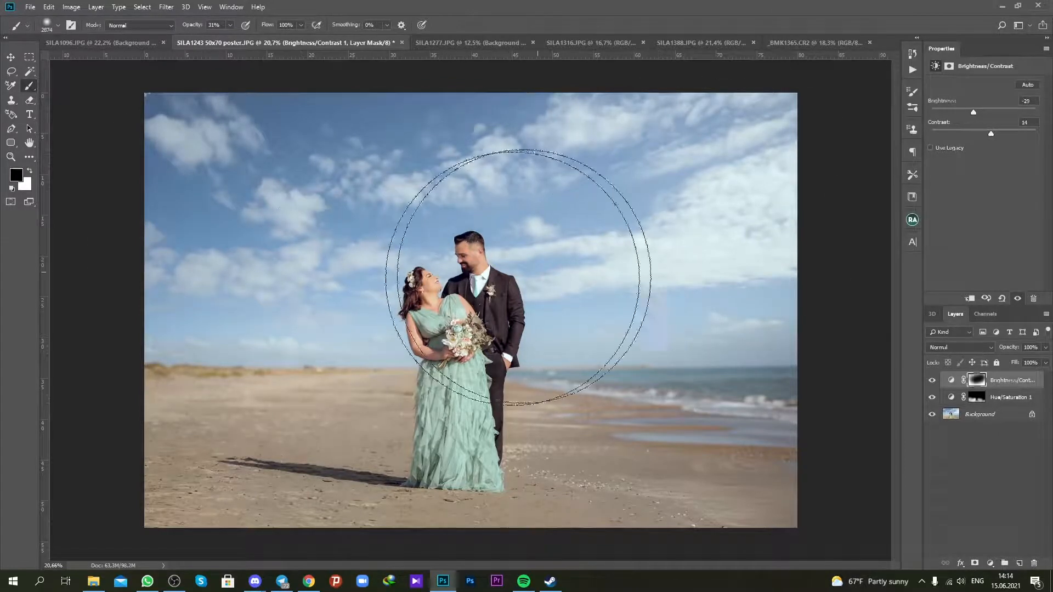
Step: Compare the Brightness/Contrast layer on and off, lower its opacity to 47% and merge the visible layers
left_click(933, 383)
left_click(933, 383)
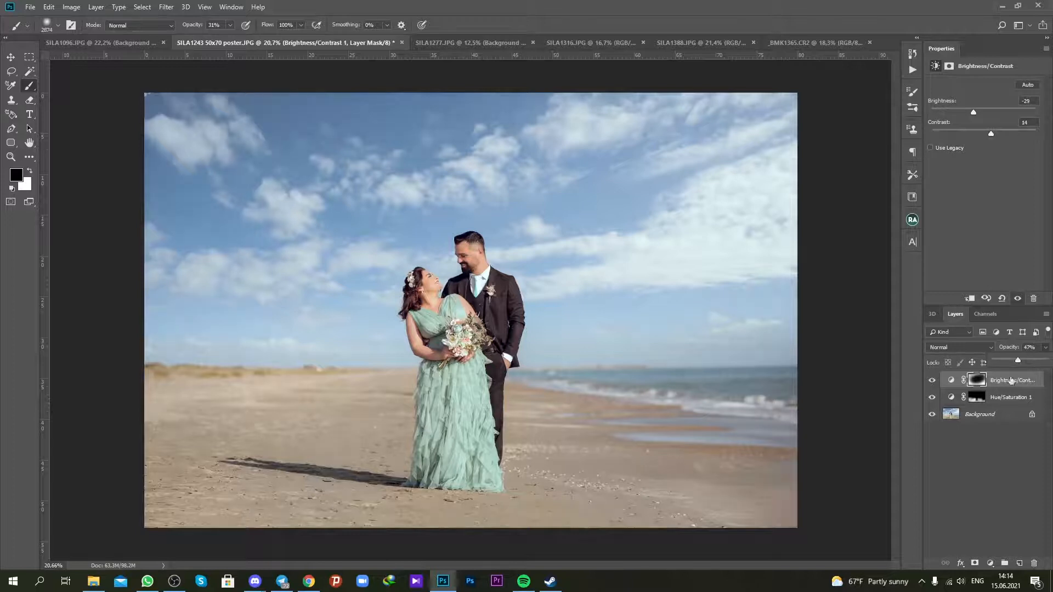
right_click(994, 420)
left_click(986, 511)
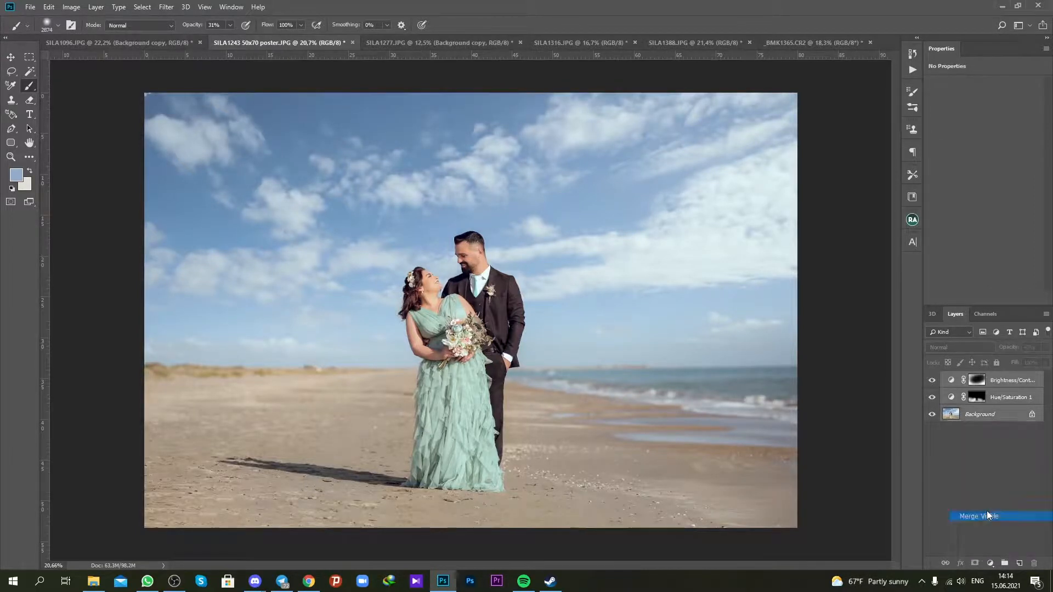
Step: Select the bride's face and neck with the Lasso tool and feather the selection
scroll(439, 302, "up", 4)
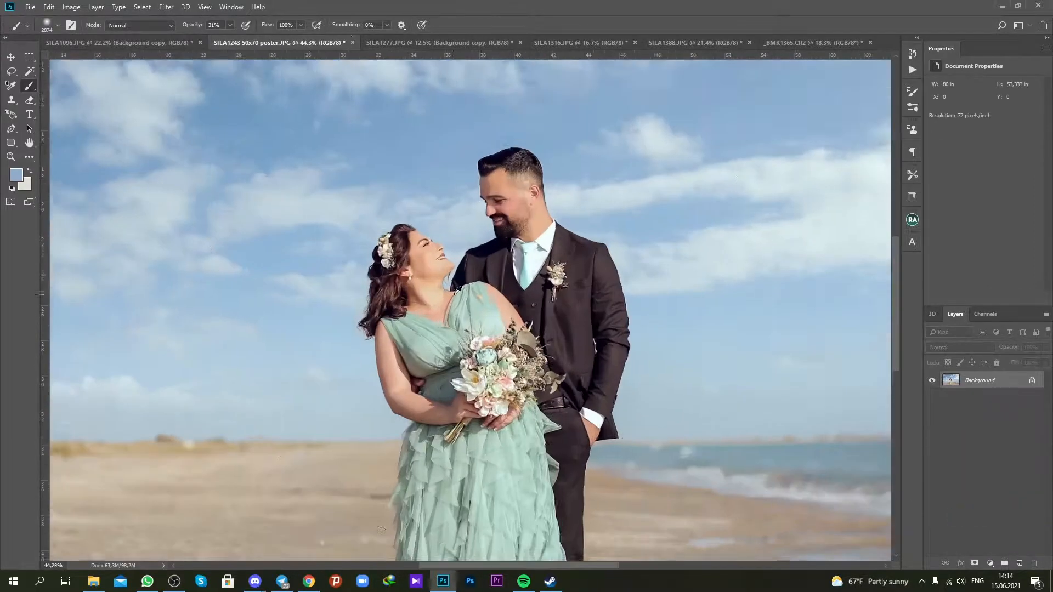
left_click(11, 71)
scroll(471, 268, "up", 2)
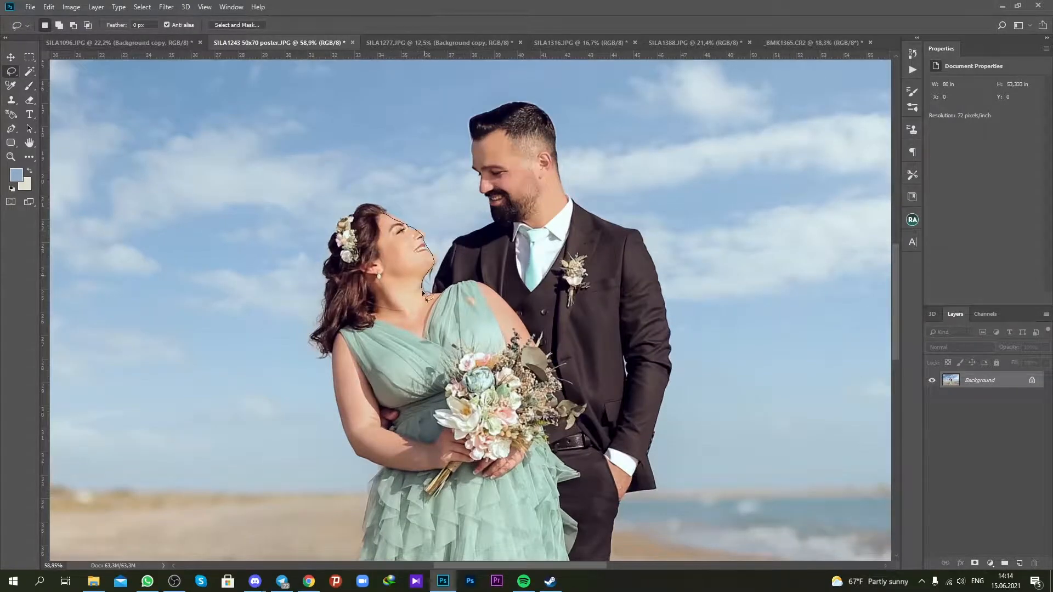
right_click(418, 252)
left_click(449, 272)
key("Return")
Step: Darken the selected face and neck with Levels, setting the black input to 11 and the midtones to 0.94
key("ctrl+l")
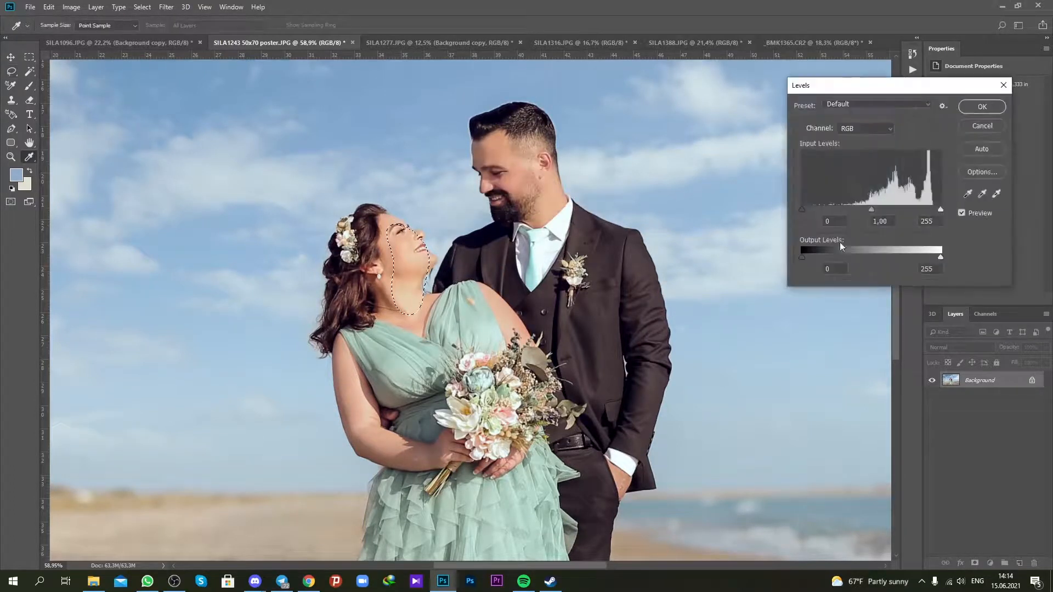
left_click_drag(871, 208, 875, 208)
left_click_drag(808, 210, 808, 210)
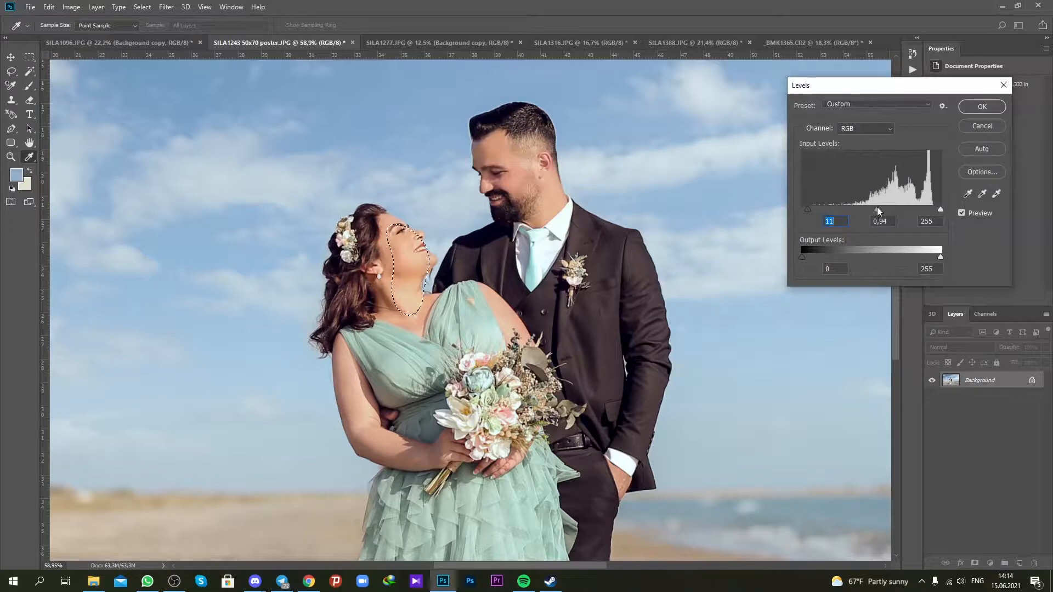
left_click(981, 107)
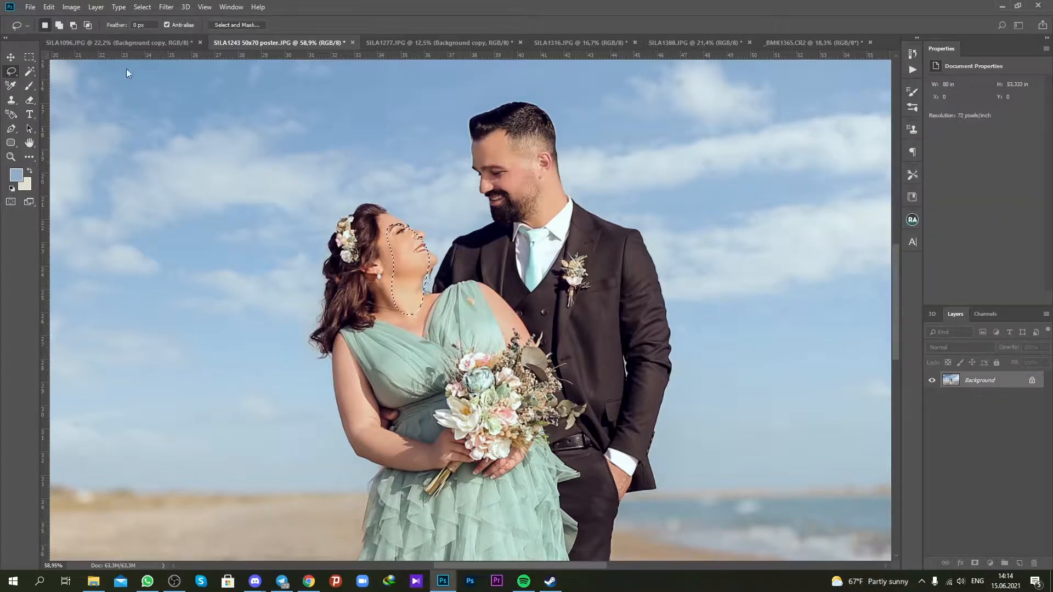
scroll(433, 211, "down", 3)
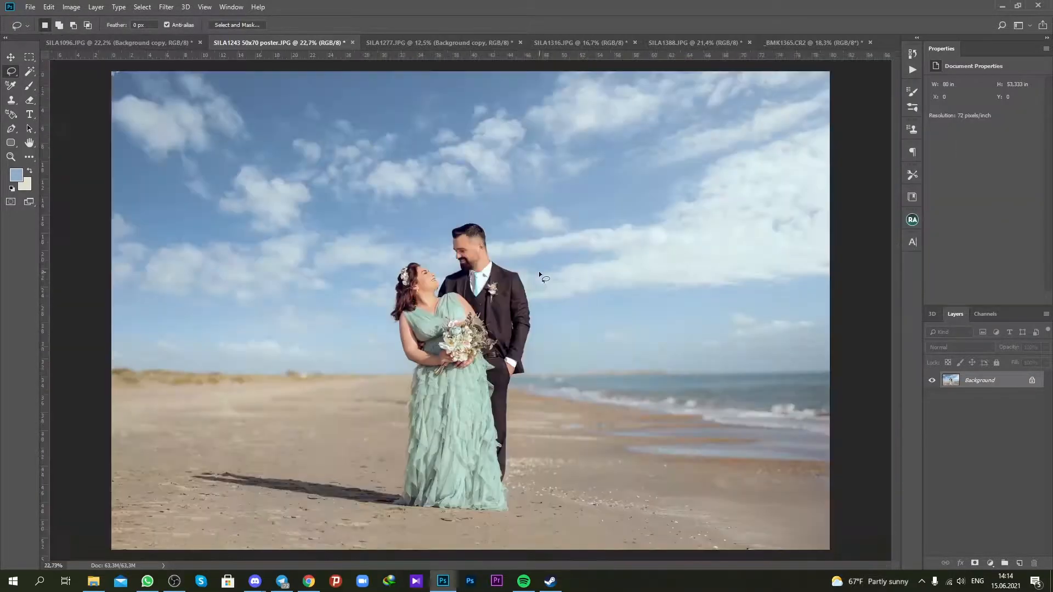
scroll(532, 318, "up", 1)
scroll(530, 329, "down", 1)
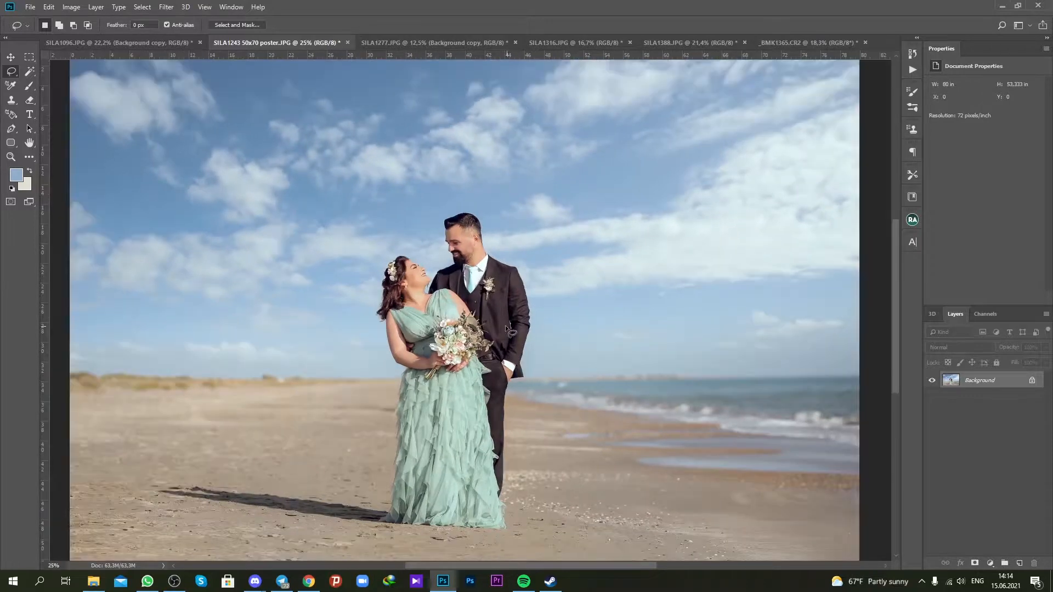
scroll(504, 327, "down", 1)
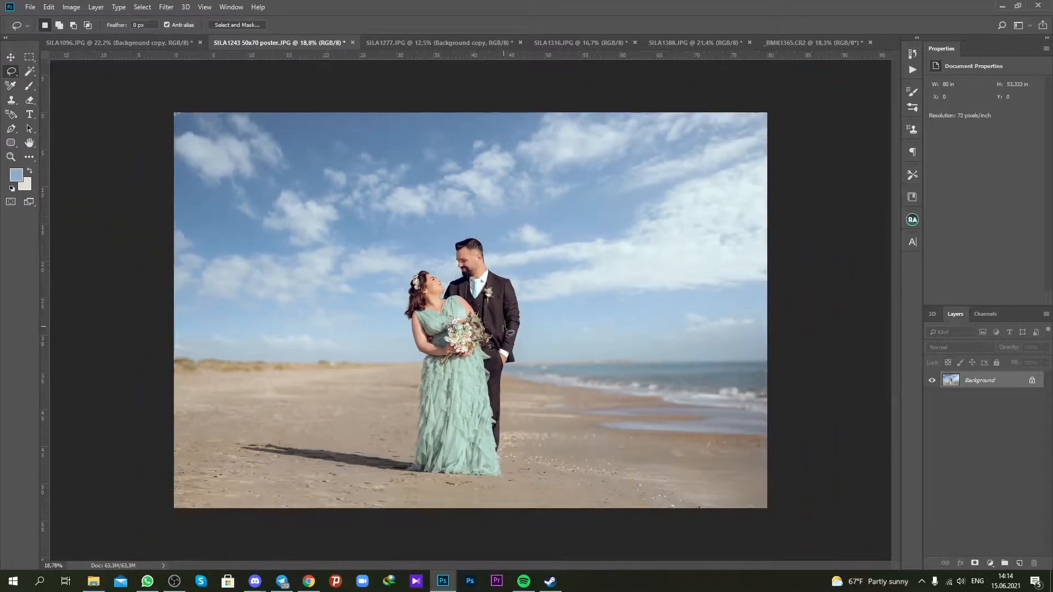